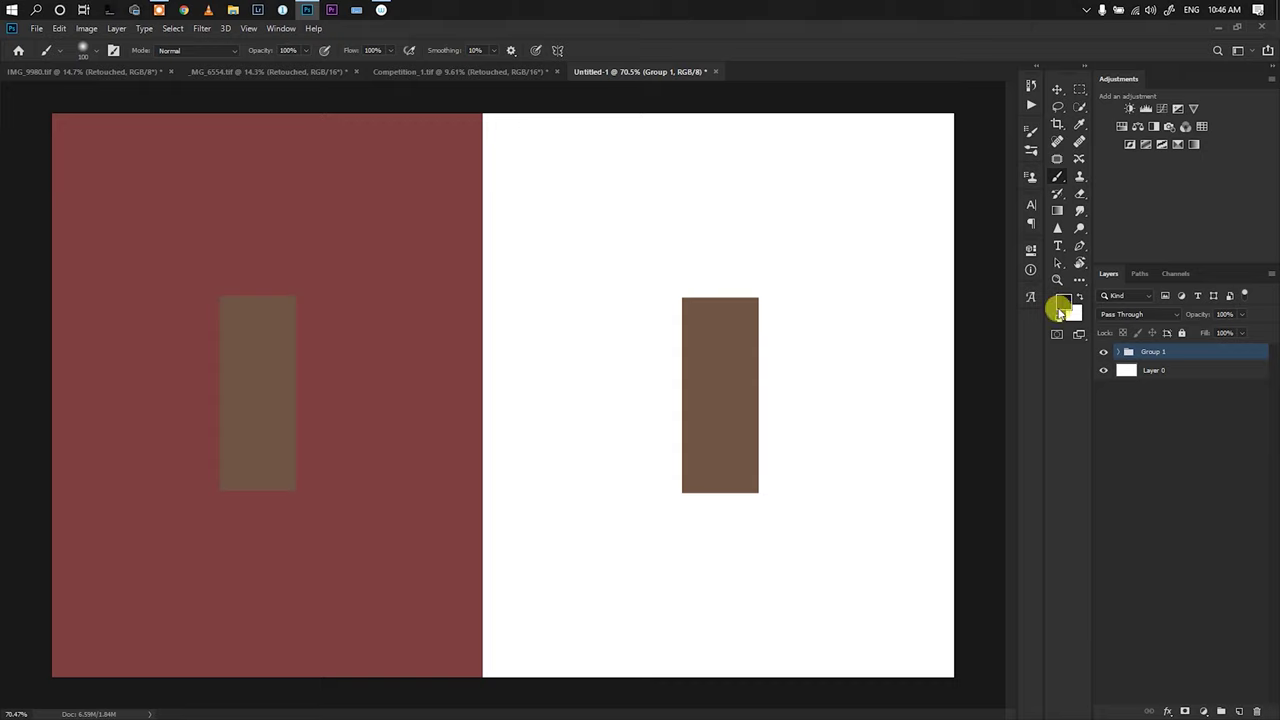
Add a new empty layer above Group 1
key("ctrl+shift+n")
key("Return")
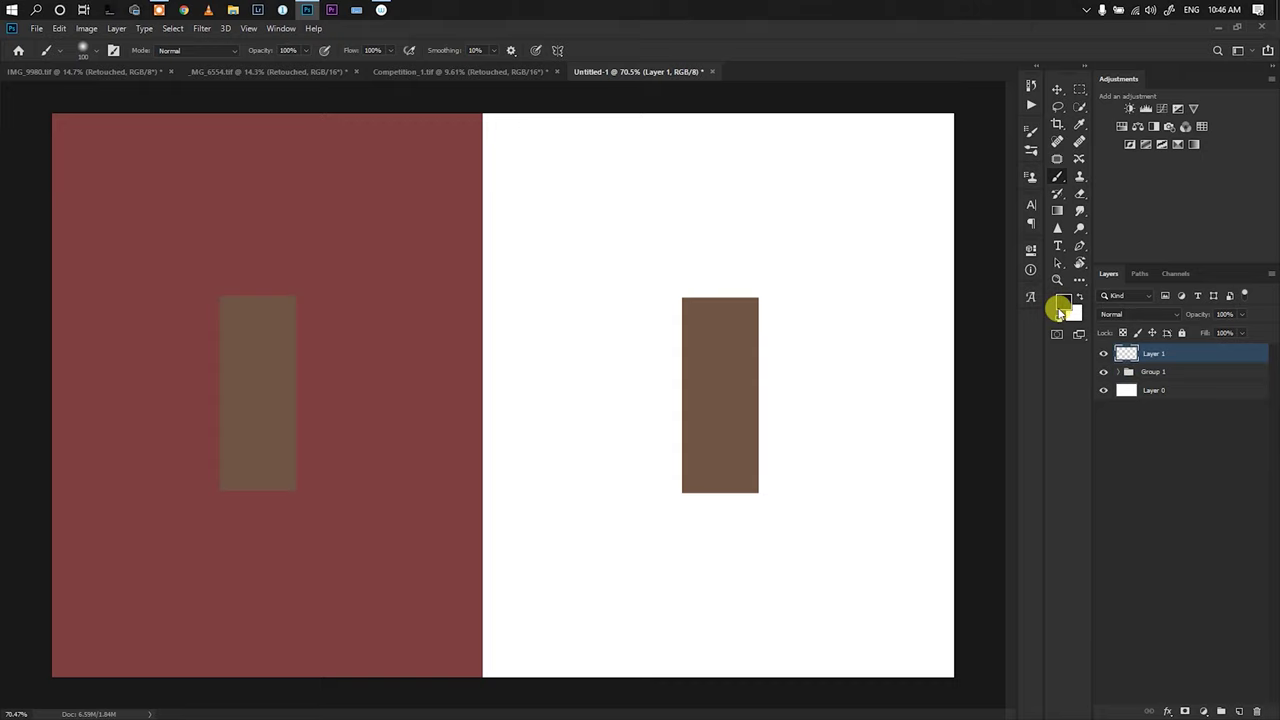
Sample both brown rectangles with the foreground Color Picker to compare their colour values, discarding the picked colour
left_click(1080, 124)
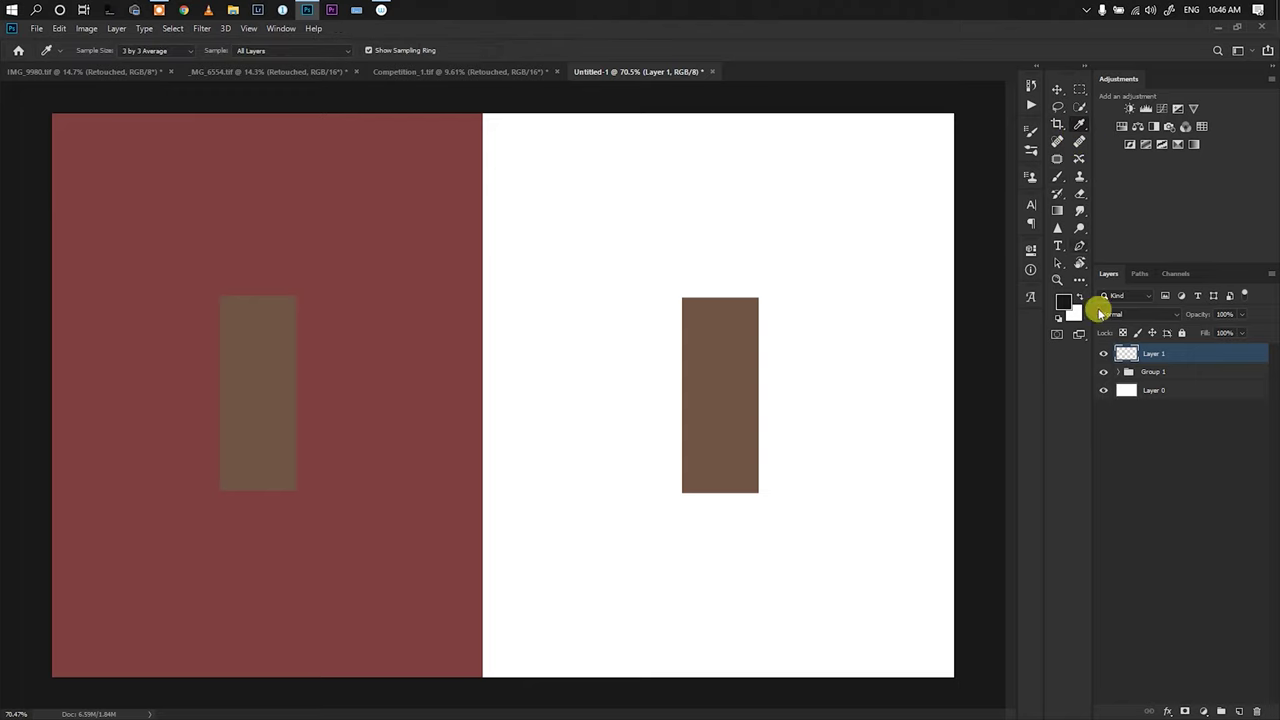
left_click(1063, 302)
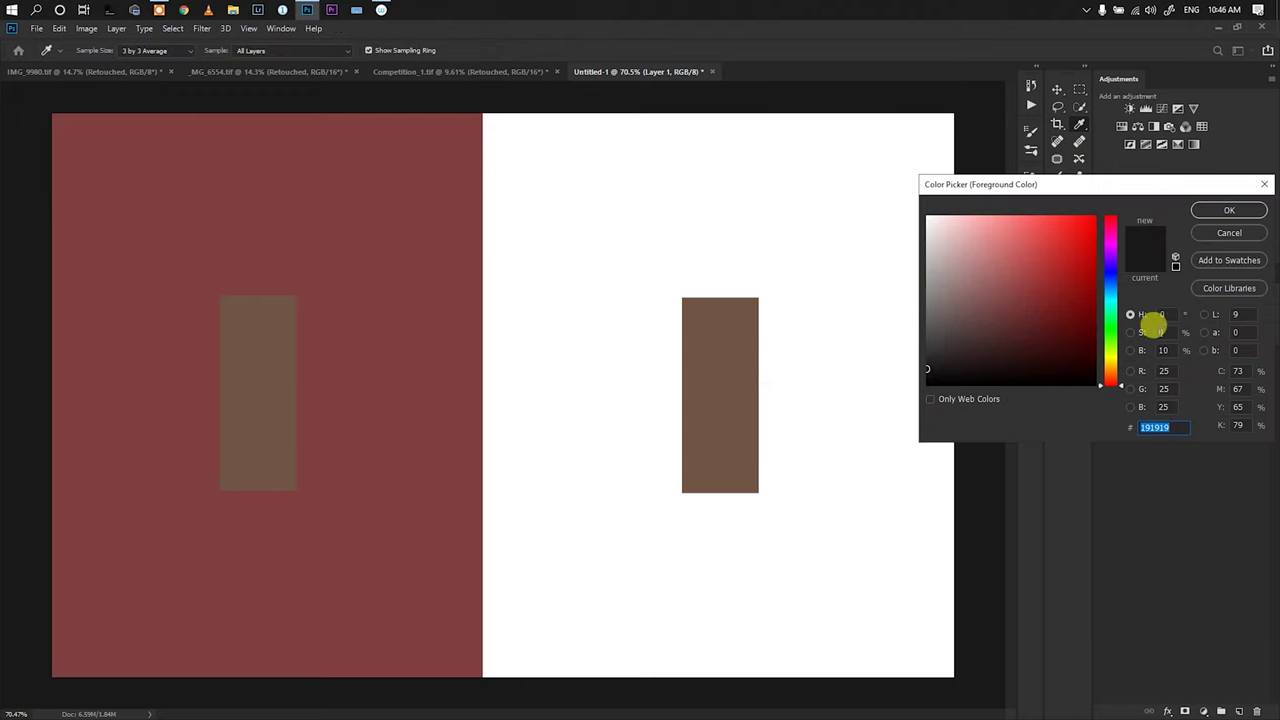
left_click(714, 381)
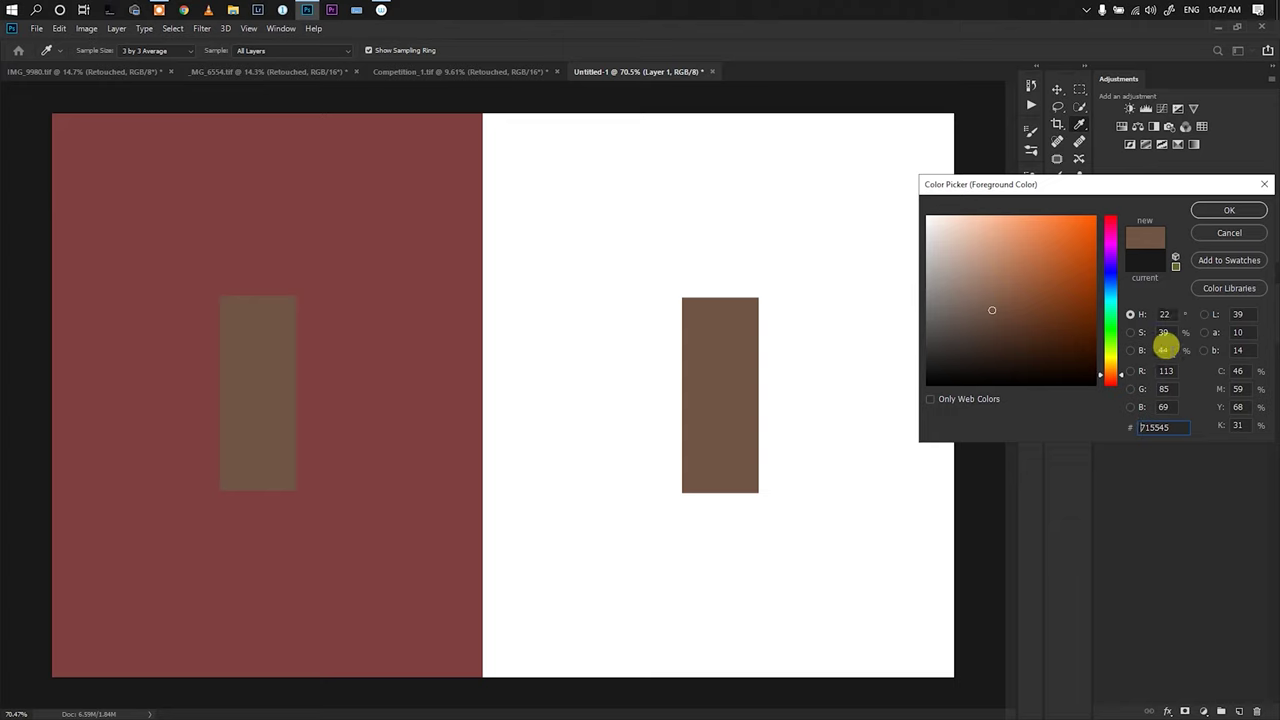
left_click(257, 386)
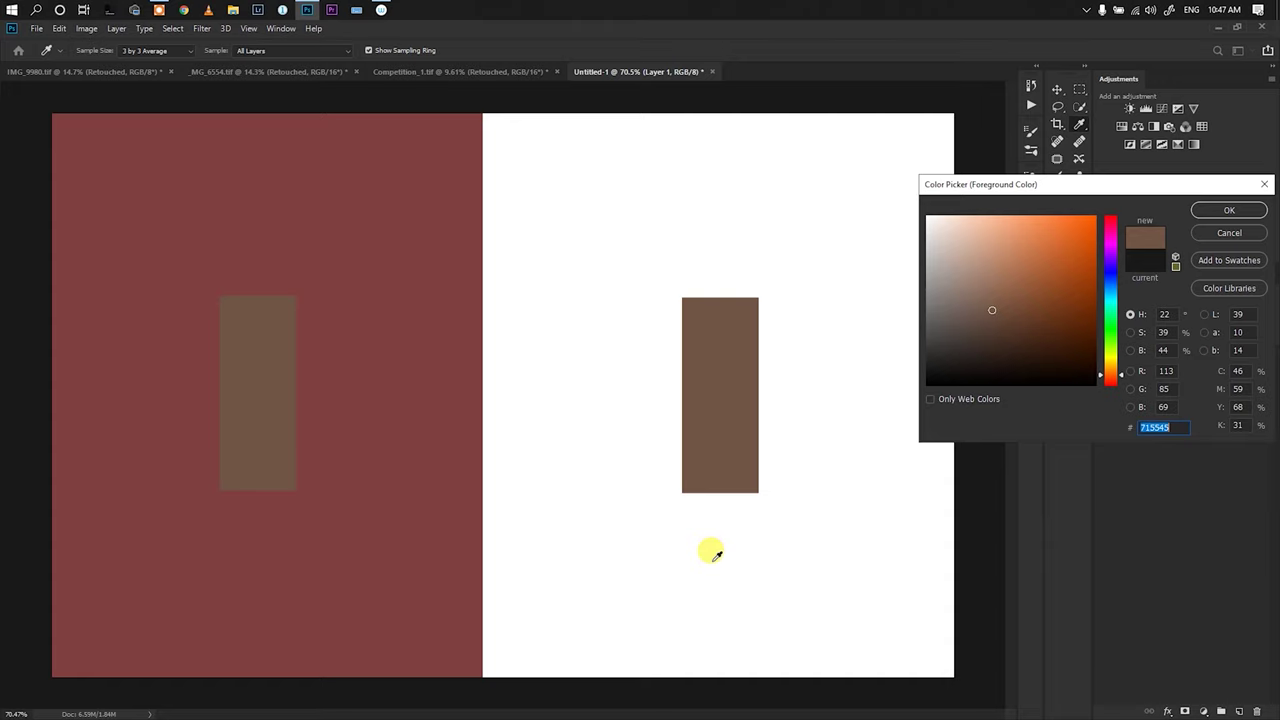
left_click(1229, 232)
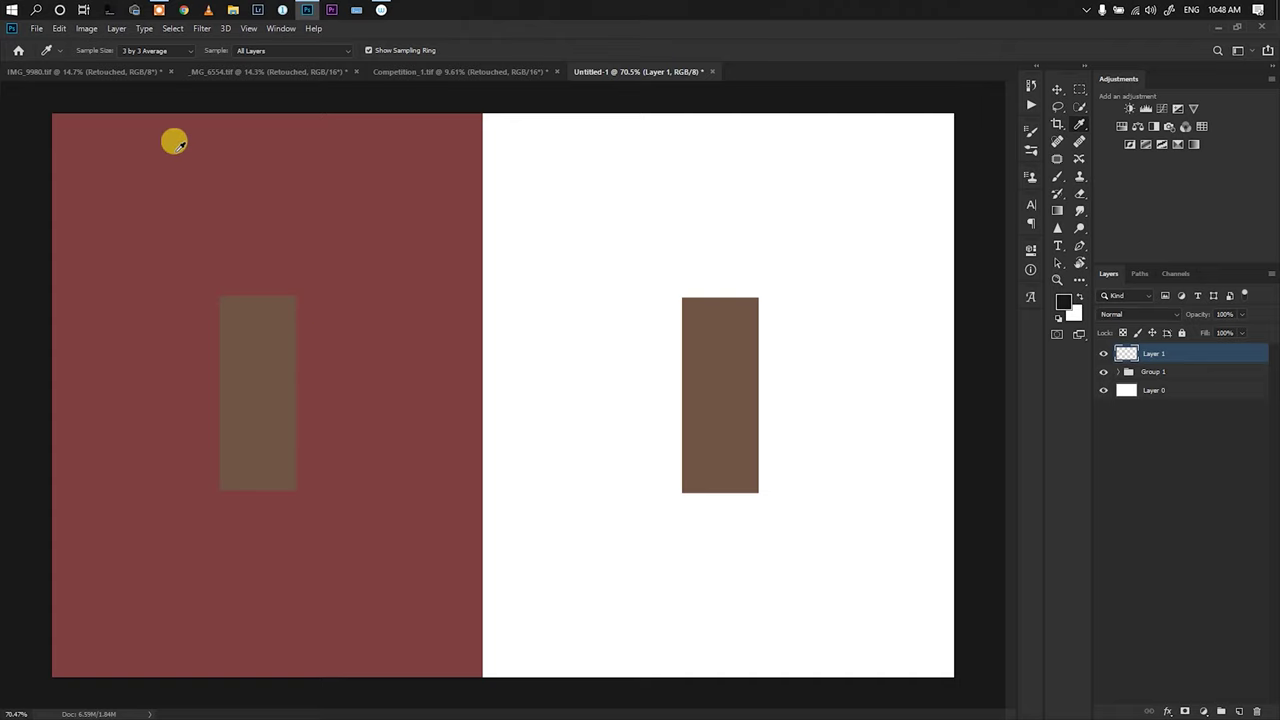
Set the canvas surround in standard screen mode to a custom white, ffffff
scroll(340, 310, "down", 5)
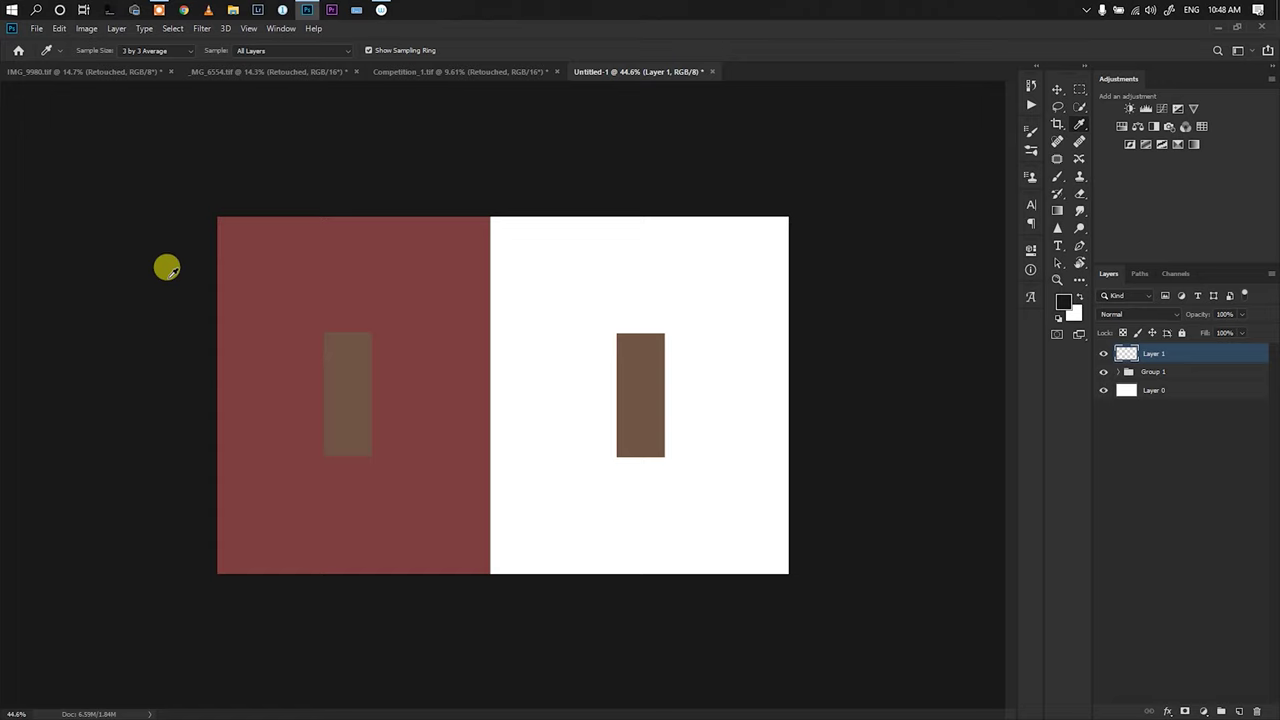
right_click(169, 282)
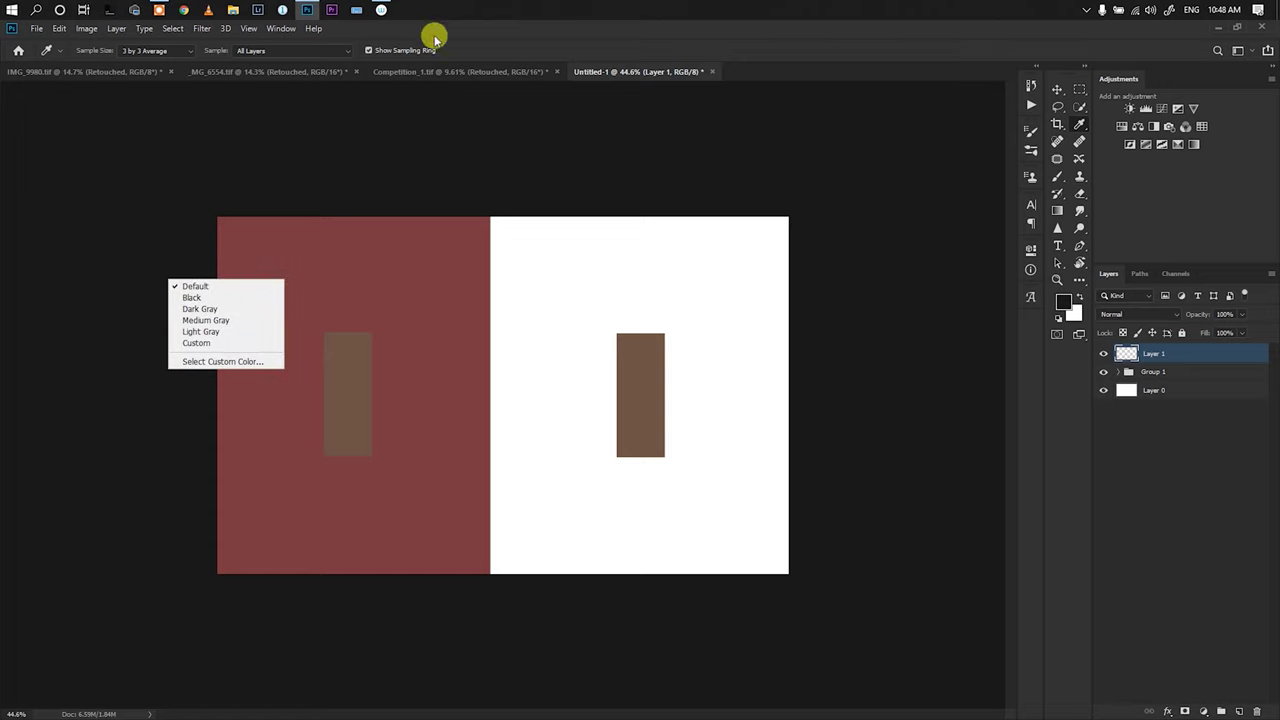
left_click(512, 54)
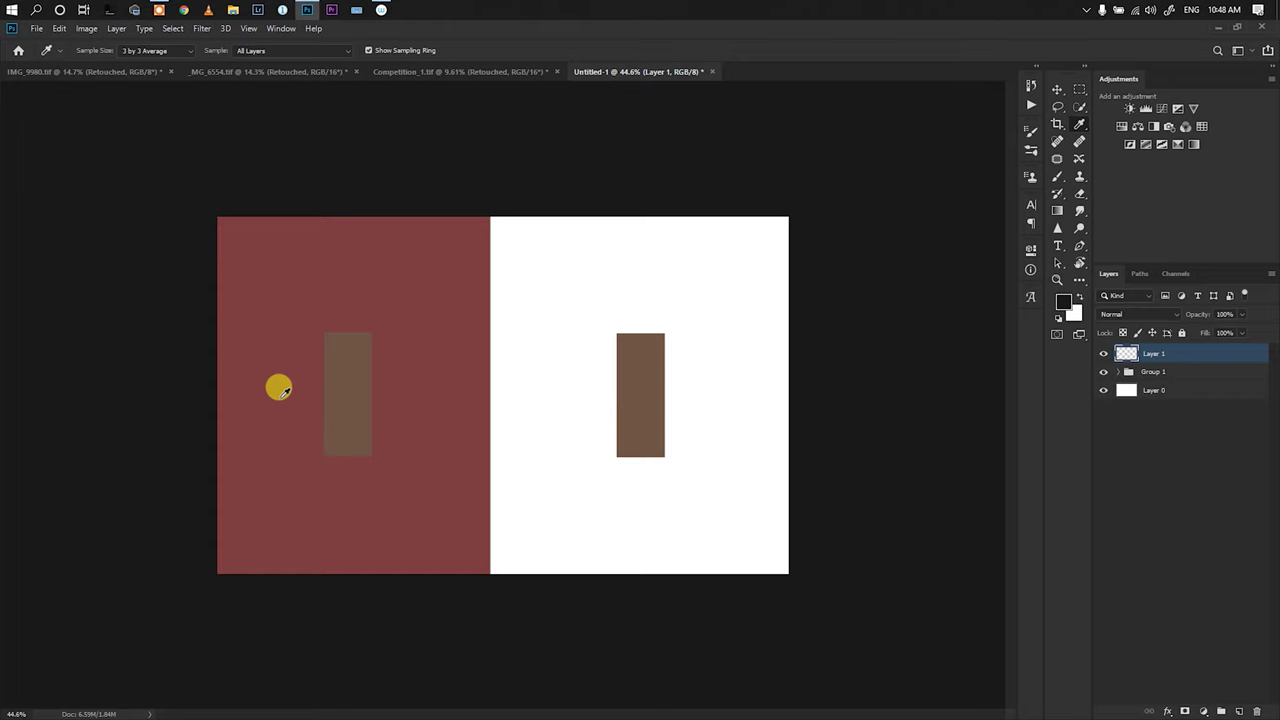
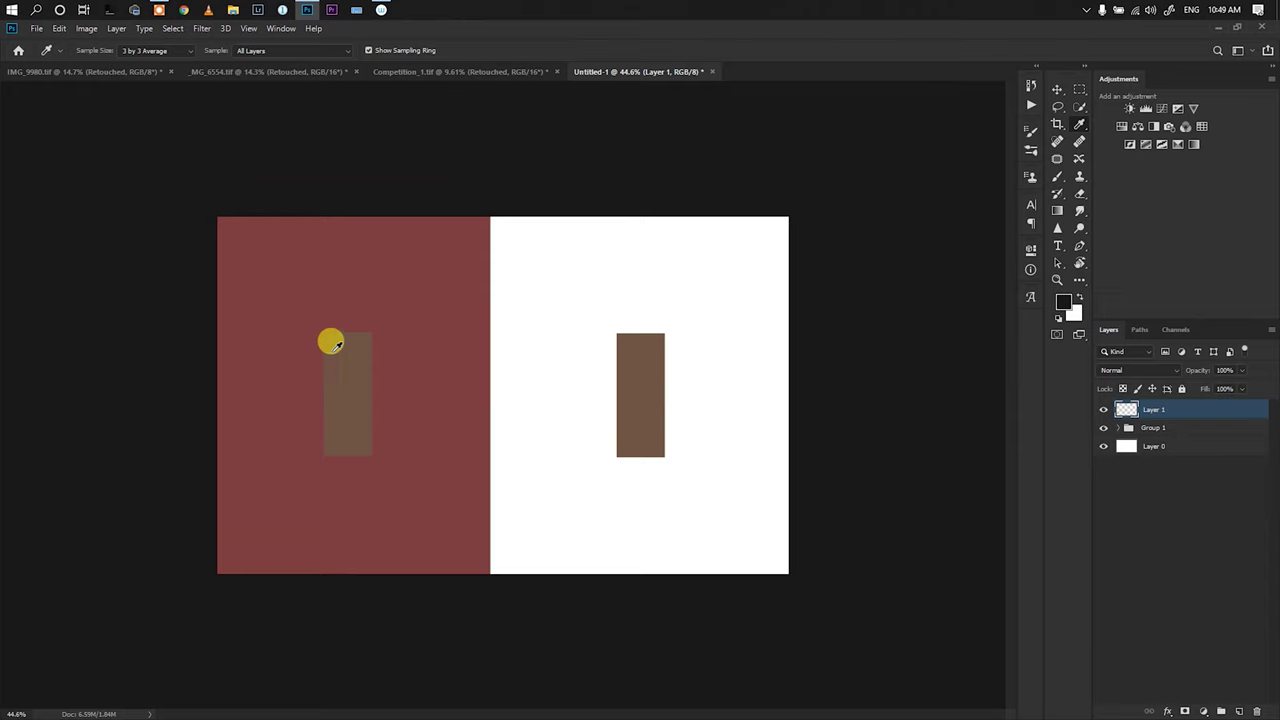
left_click(154, 280)
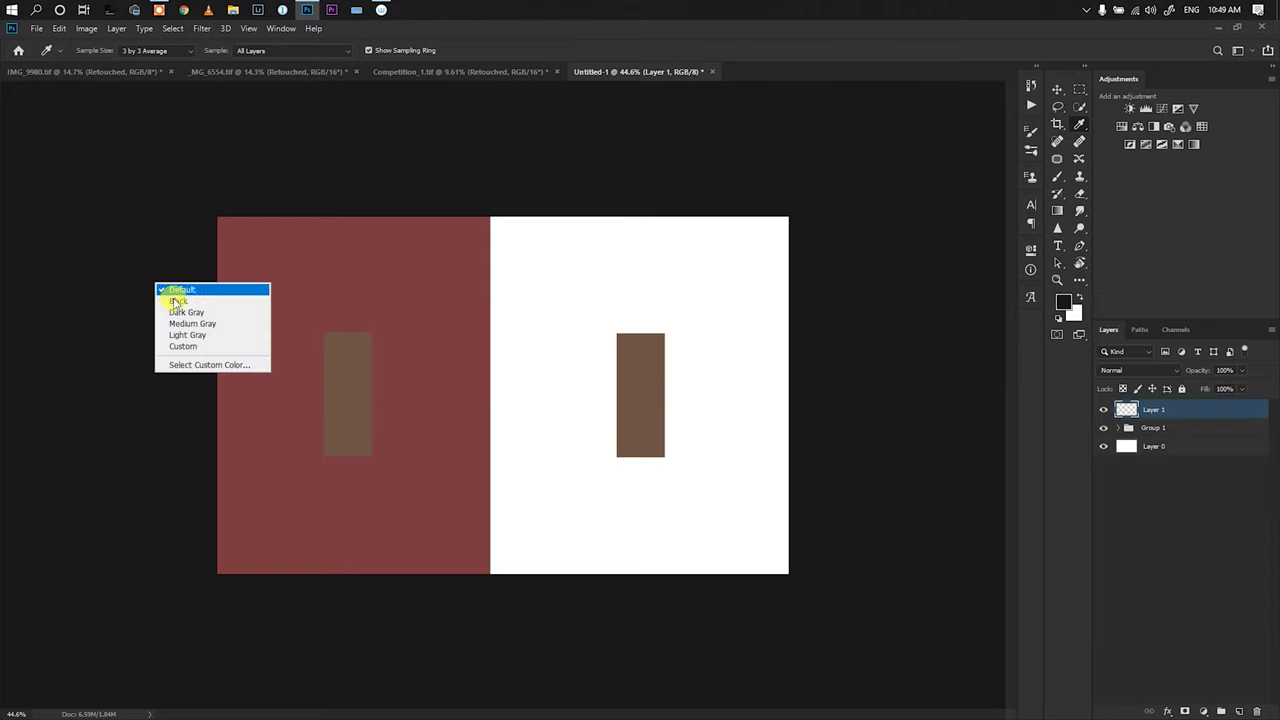
right_click(126, 257)
left_click(165, 339)
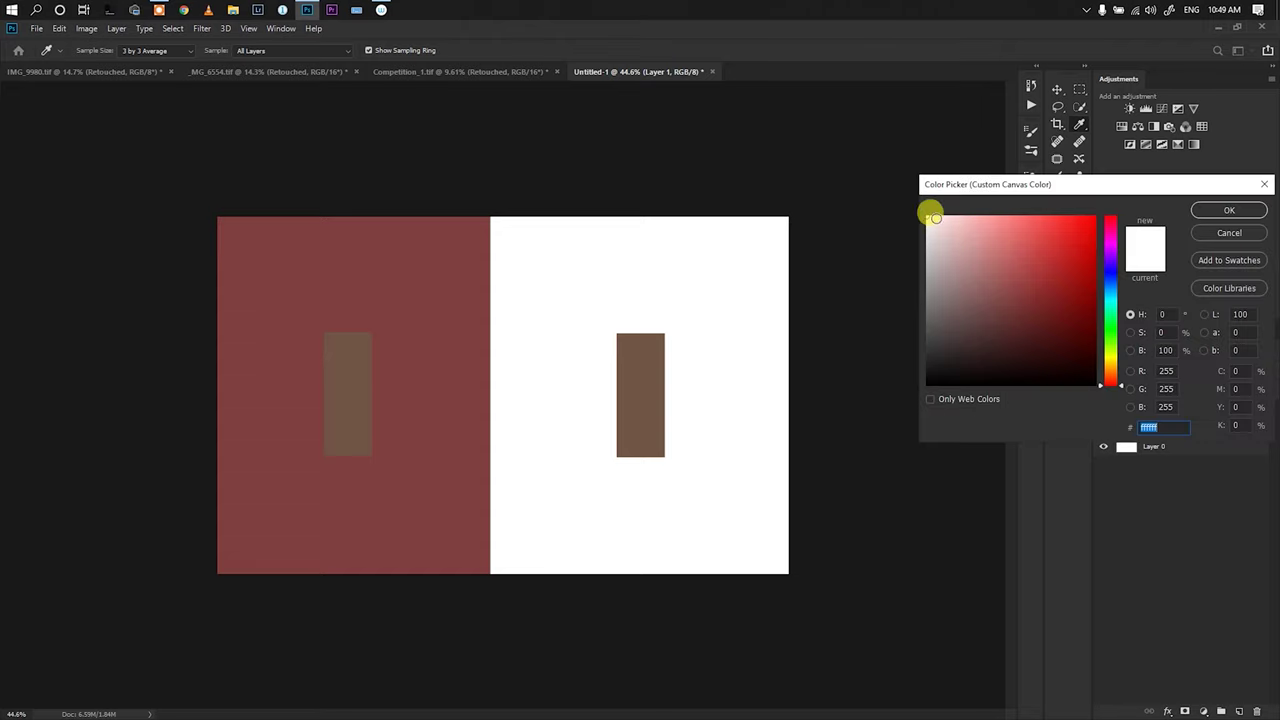
left_click(1207, 223)
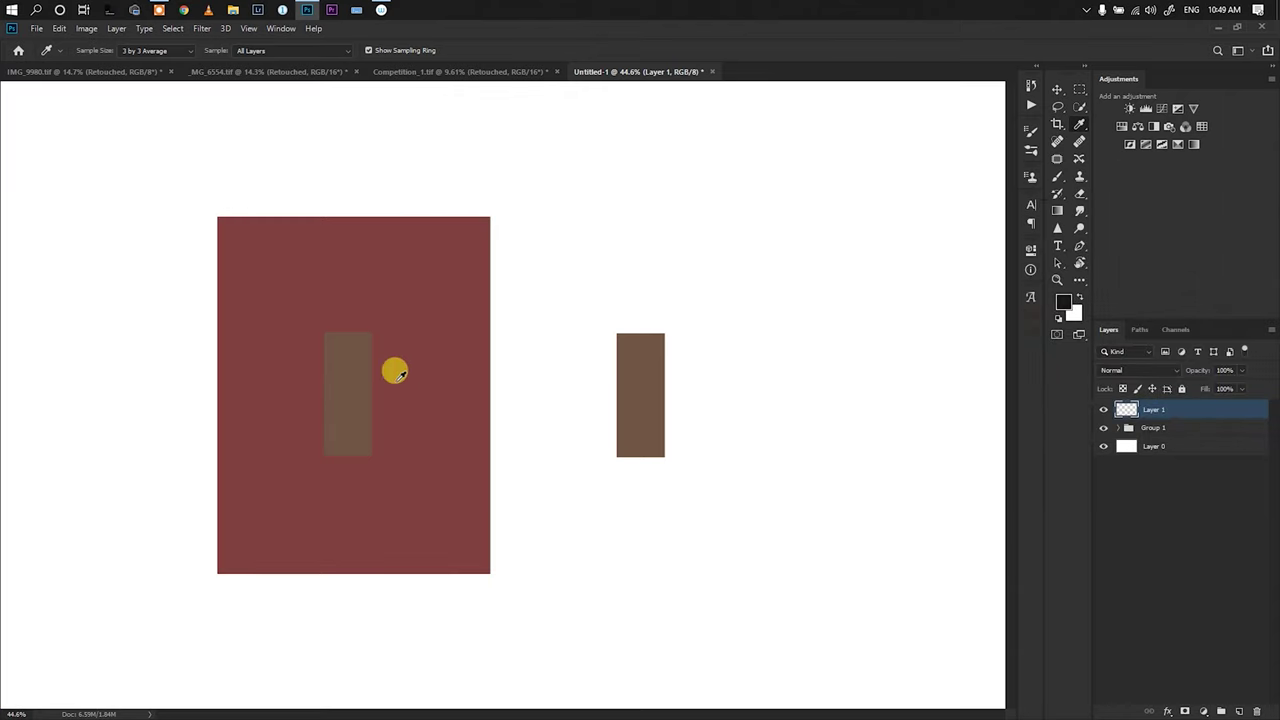
Switch to full screen mode with the menu bar and set the canvas surround to Medium Gray
key("f")
right_click(157, 302)
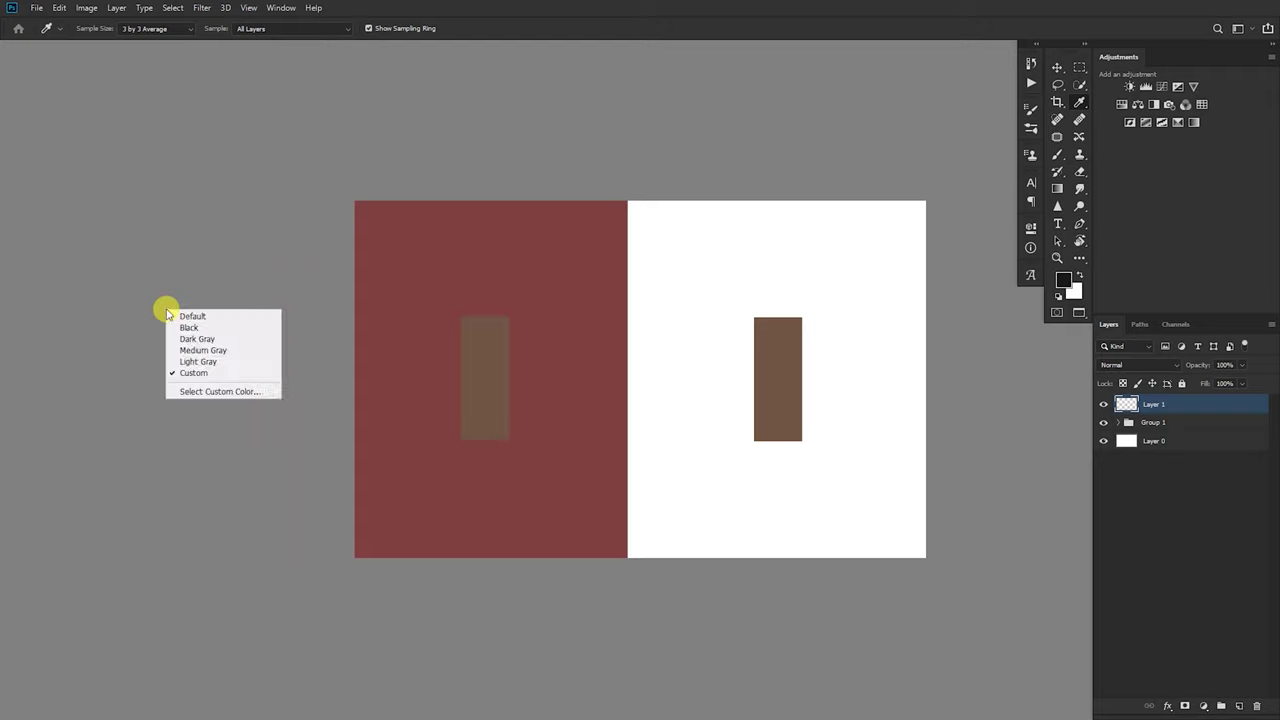
left_click(212, 343)
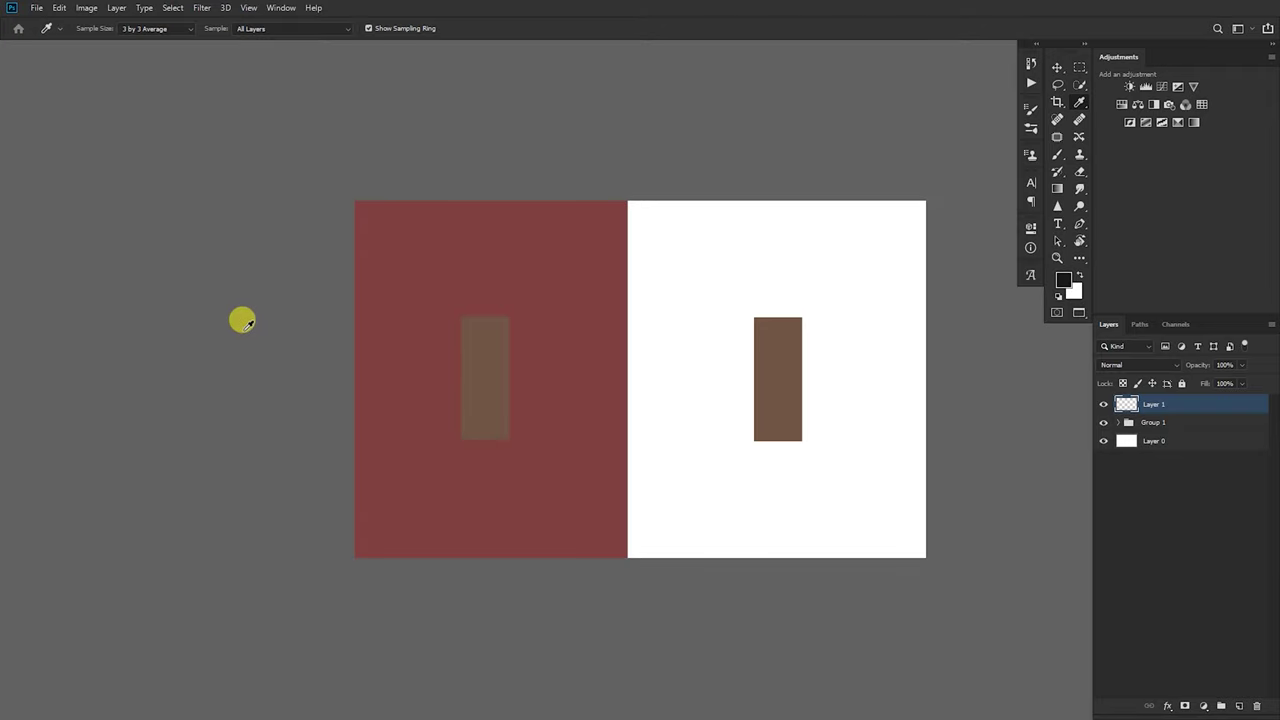
Set the canvas surround of this screen mode to a custom mid gray with R 128, G 128 and B 128
right_click(225, 288)
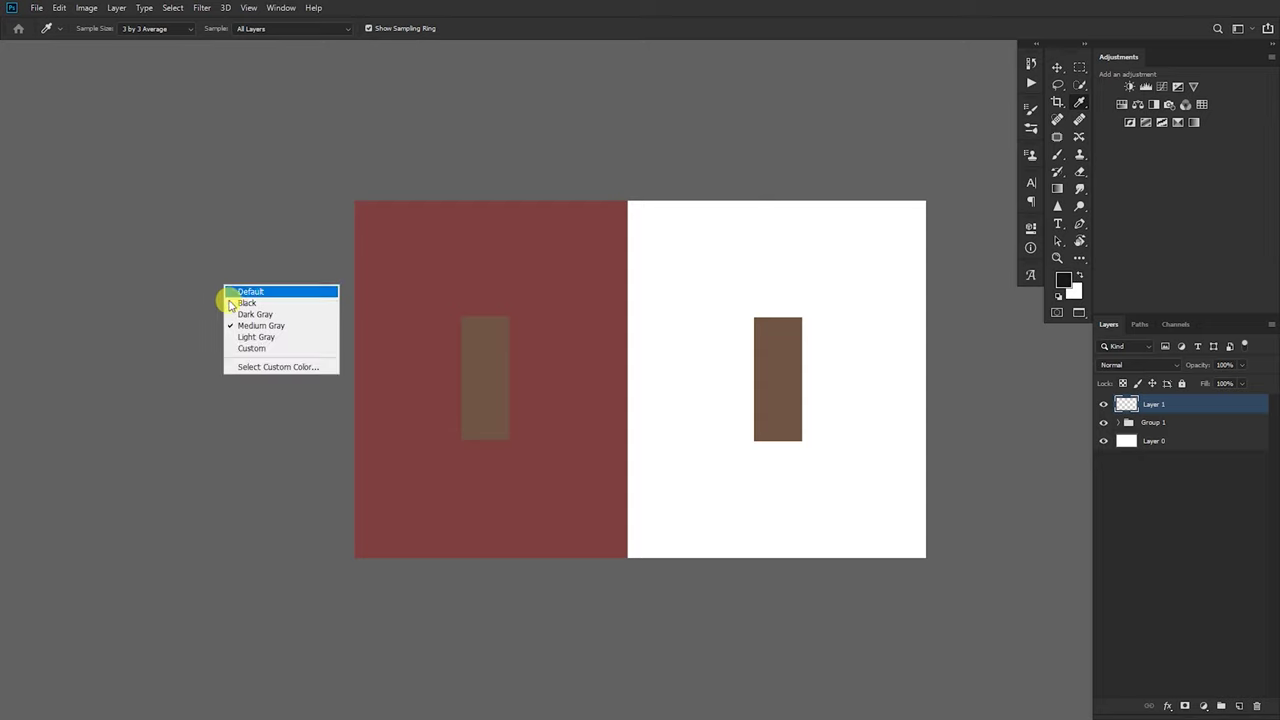
left_click(252, 366)
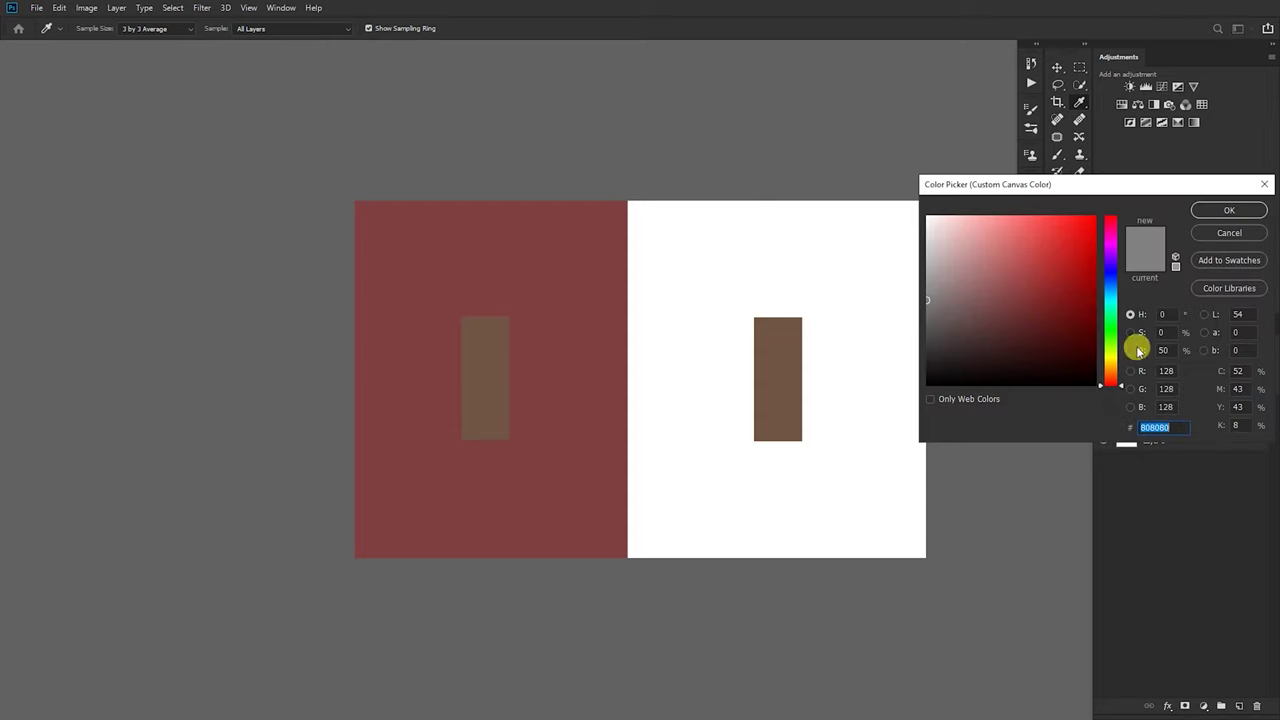
left_click(1166, 370)
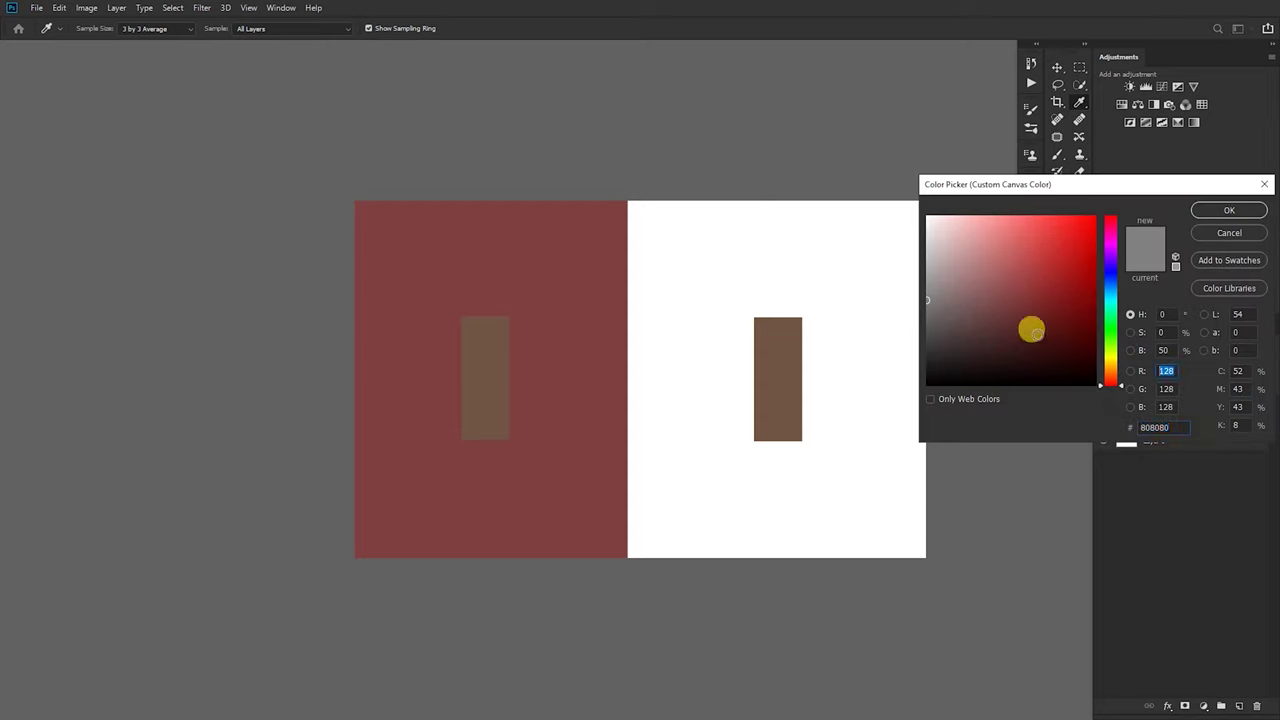
type("128")
left_click(1166, 389)
type("128")
left_click(1166, 405)
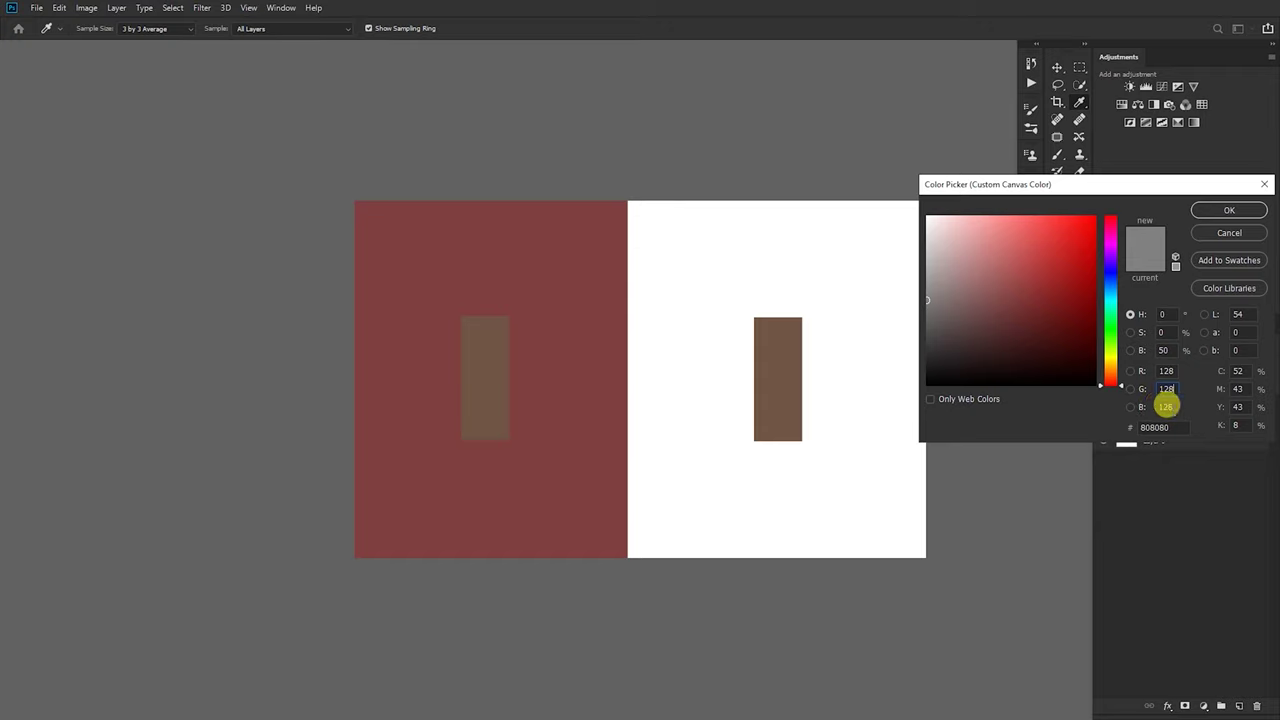
type("128")
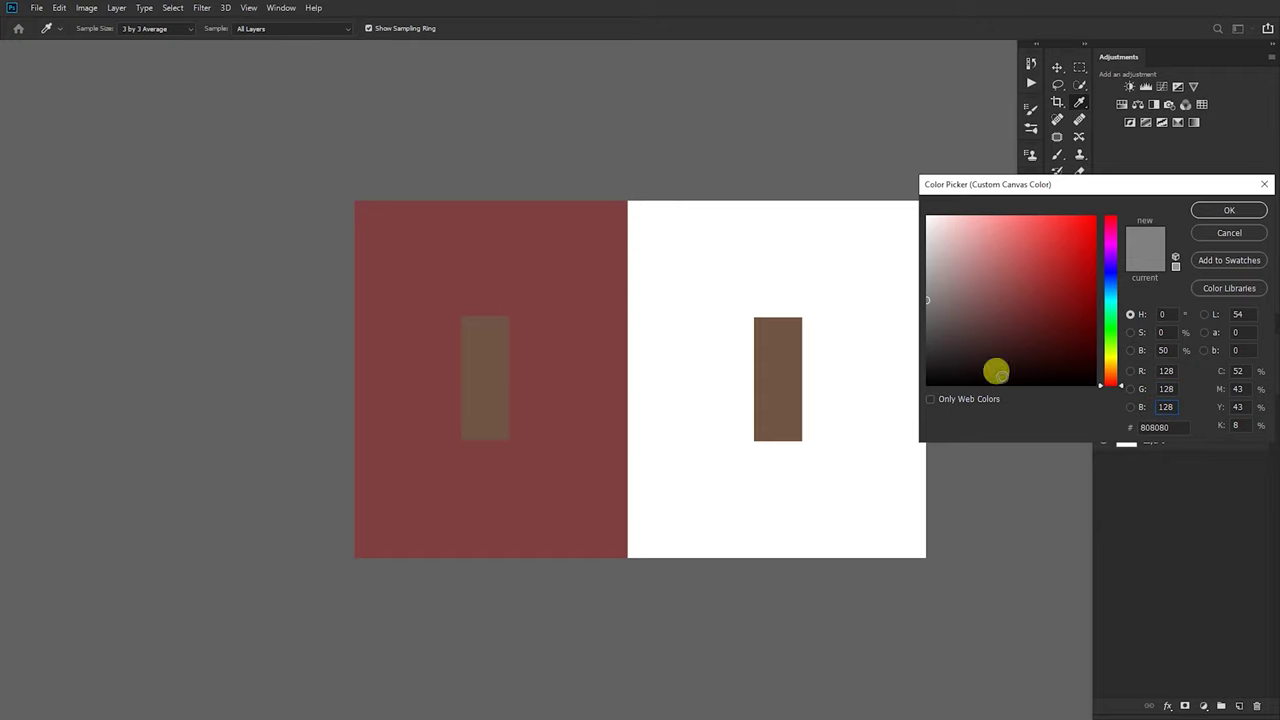
key("Return")
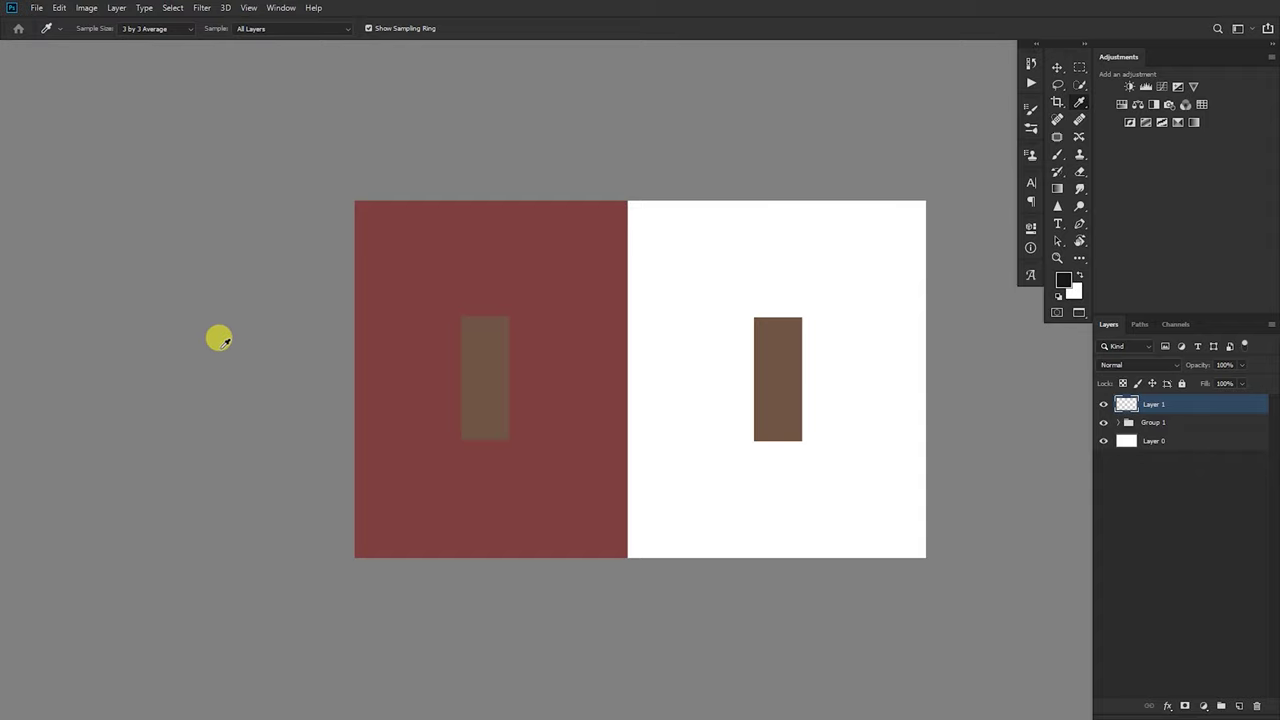
Switch to full screen mode without the interface and set its canvas surround to a custom black
key("alt")
scroll(250, 318, "down", 5)
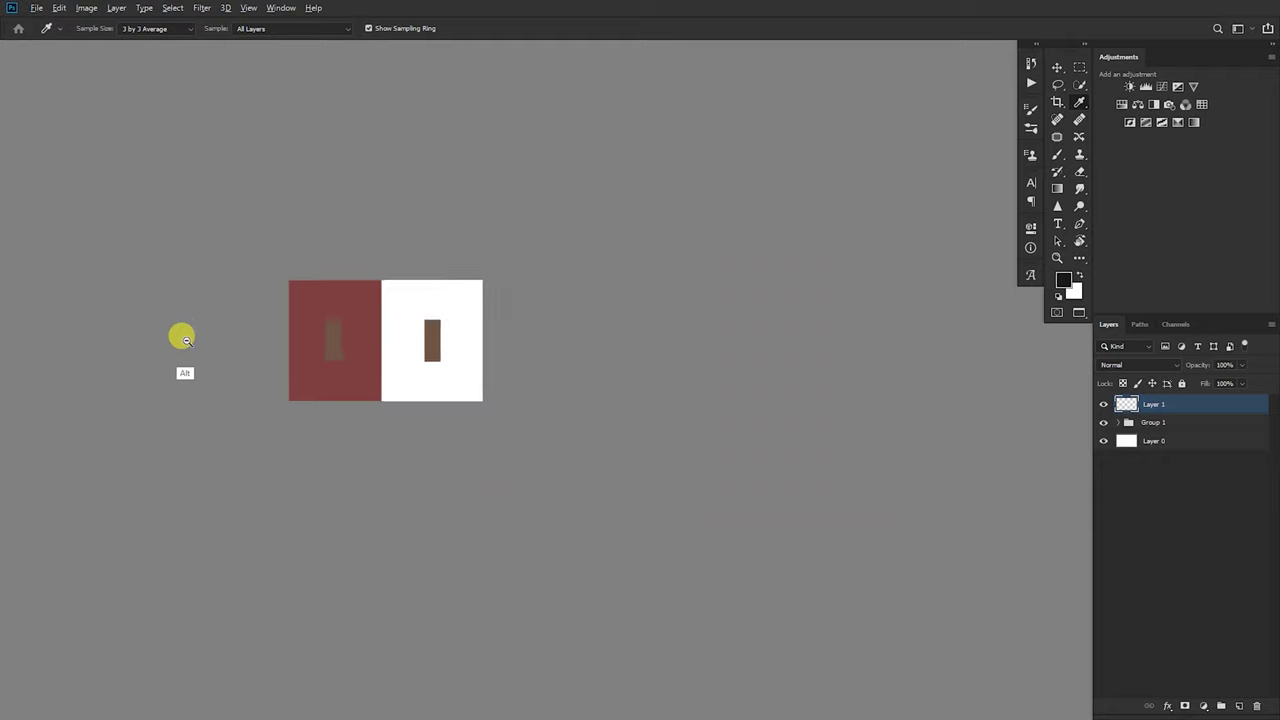
scroll(180, 334, "up", 4)
key("f")
key("f")
right_click(288, 250)
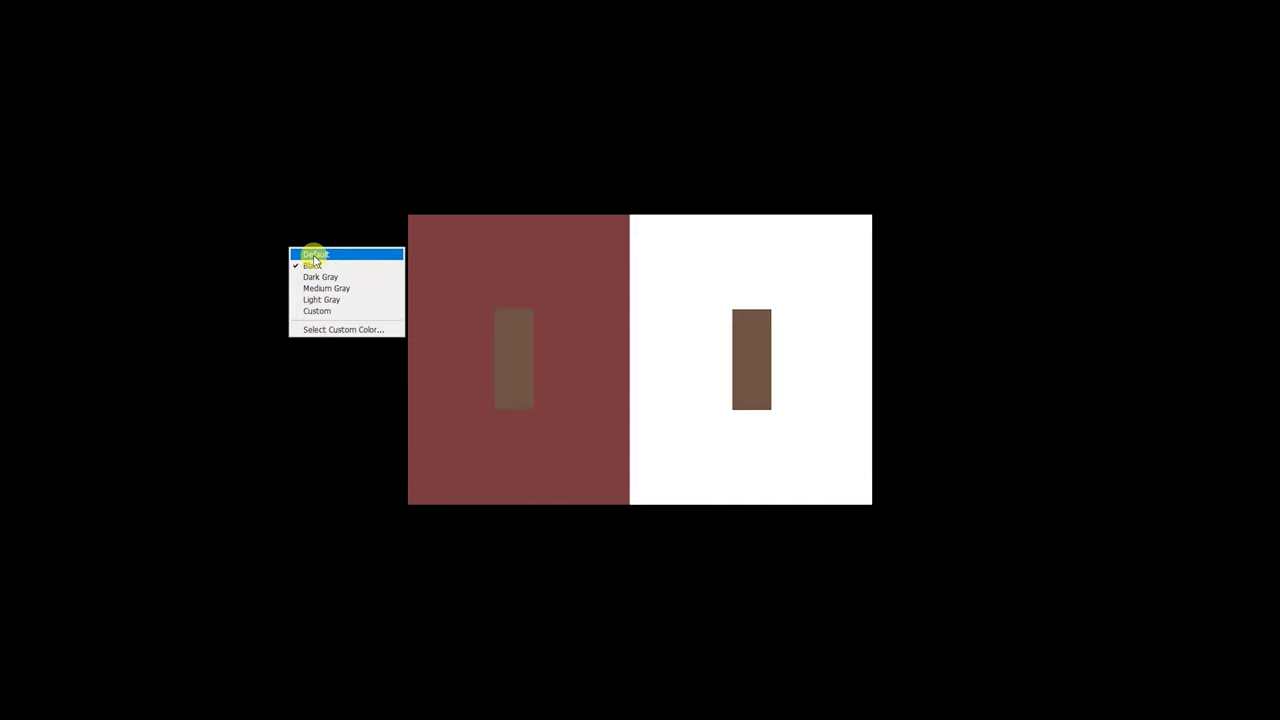
left_click(324, 331)
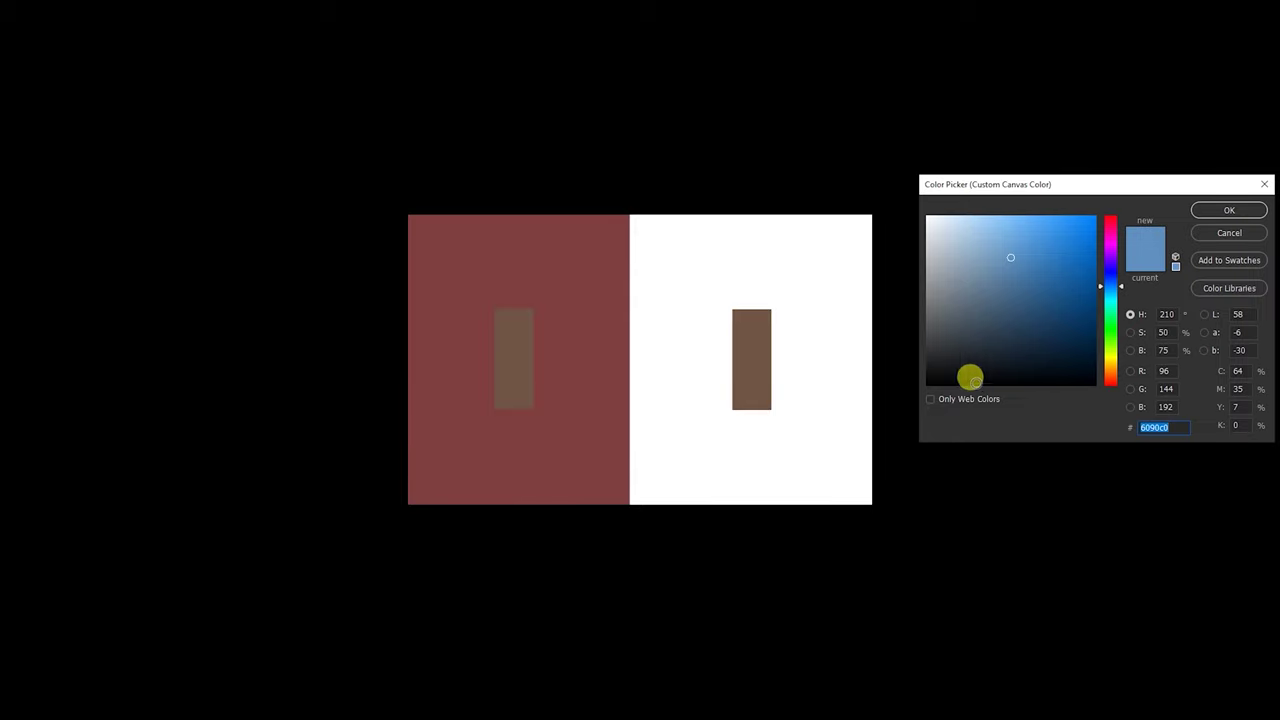
left_click_drag(931, 380, 911, 386)
left_click(1216, 210)
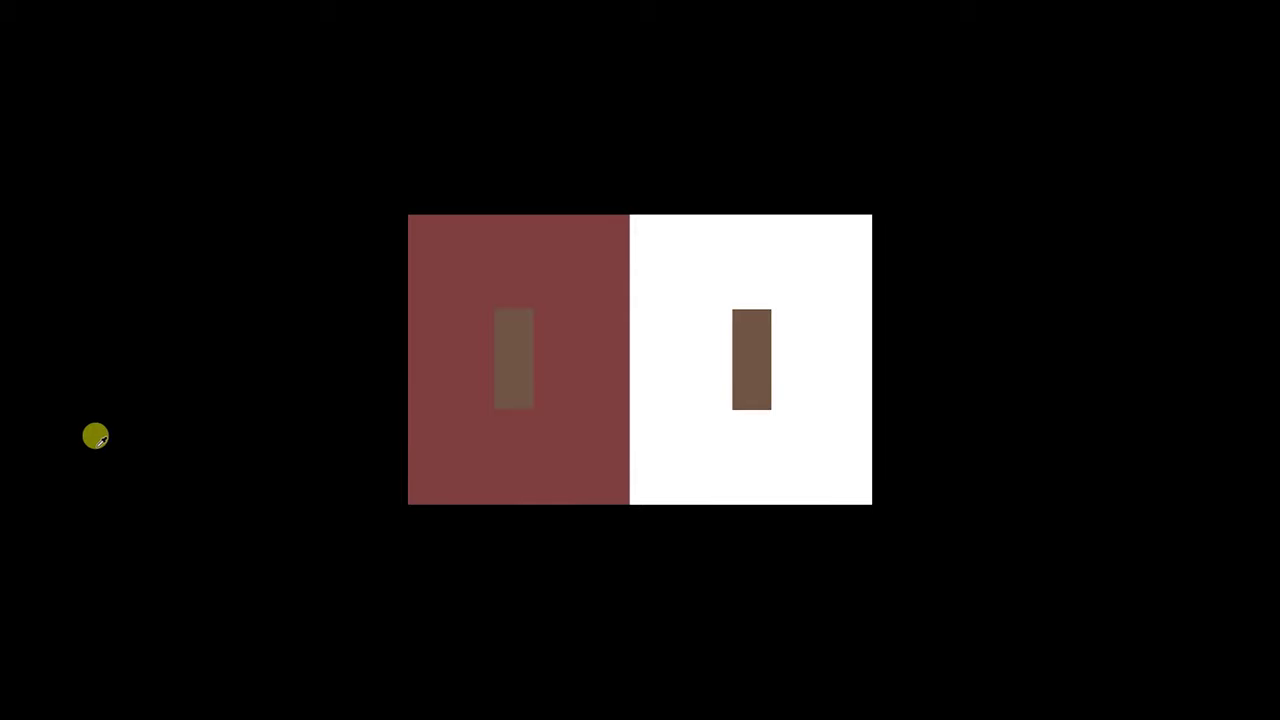
Cycle through the three screen modes to compare the rectangles against the white, gray and black surrounds, ending in standard mode
scroll(274, 386, "down", 2)
scroll(265, 390, "up", 2)
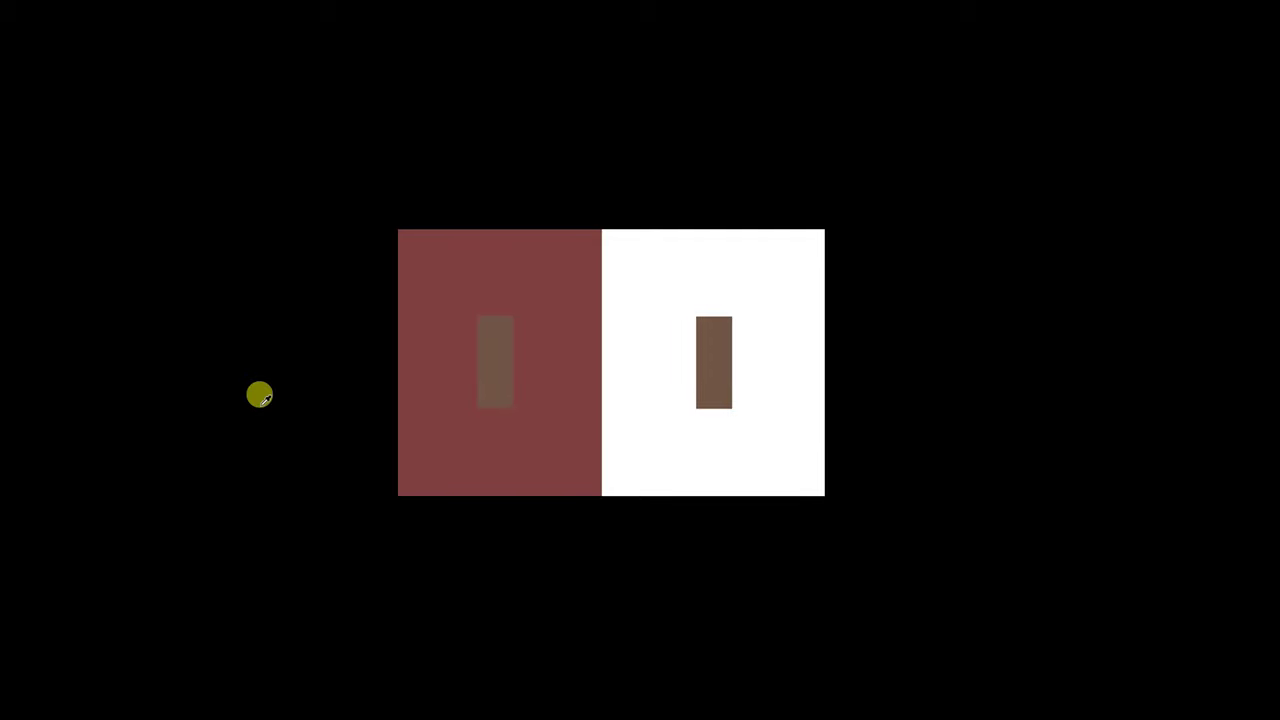
key("f")
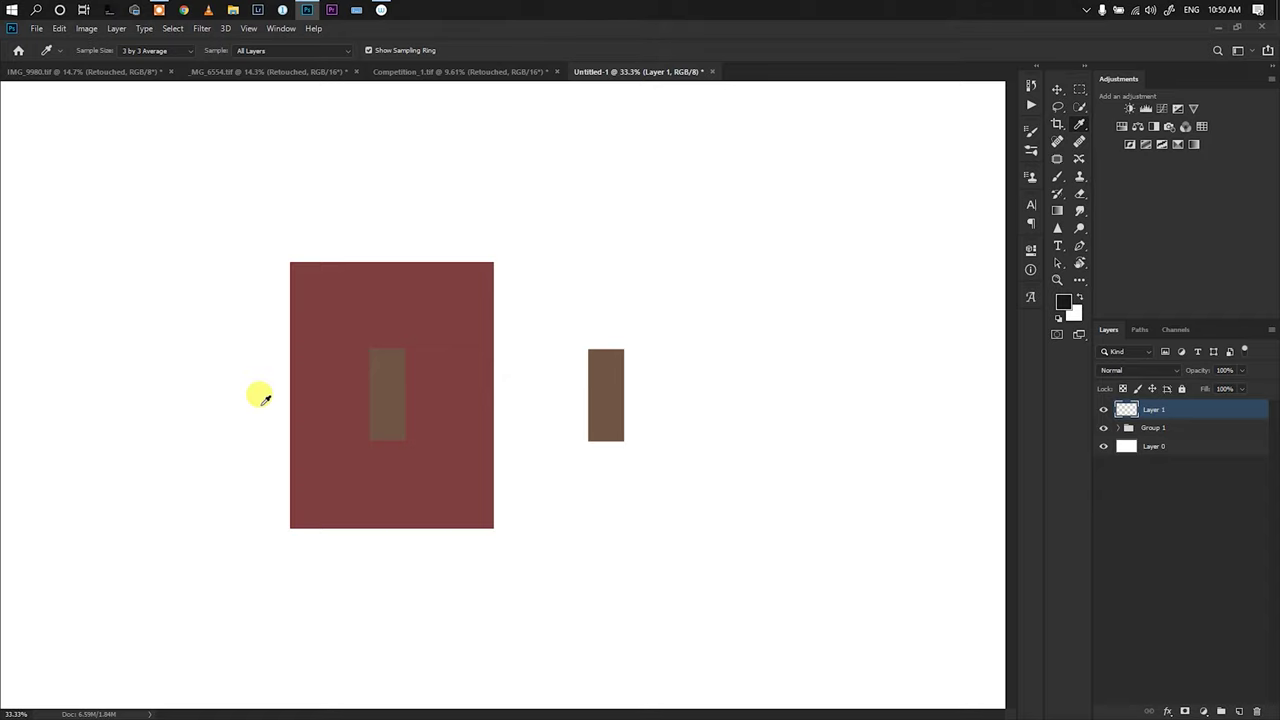
key("f")
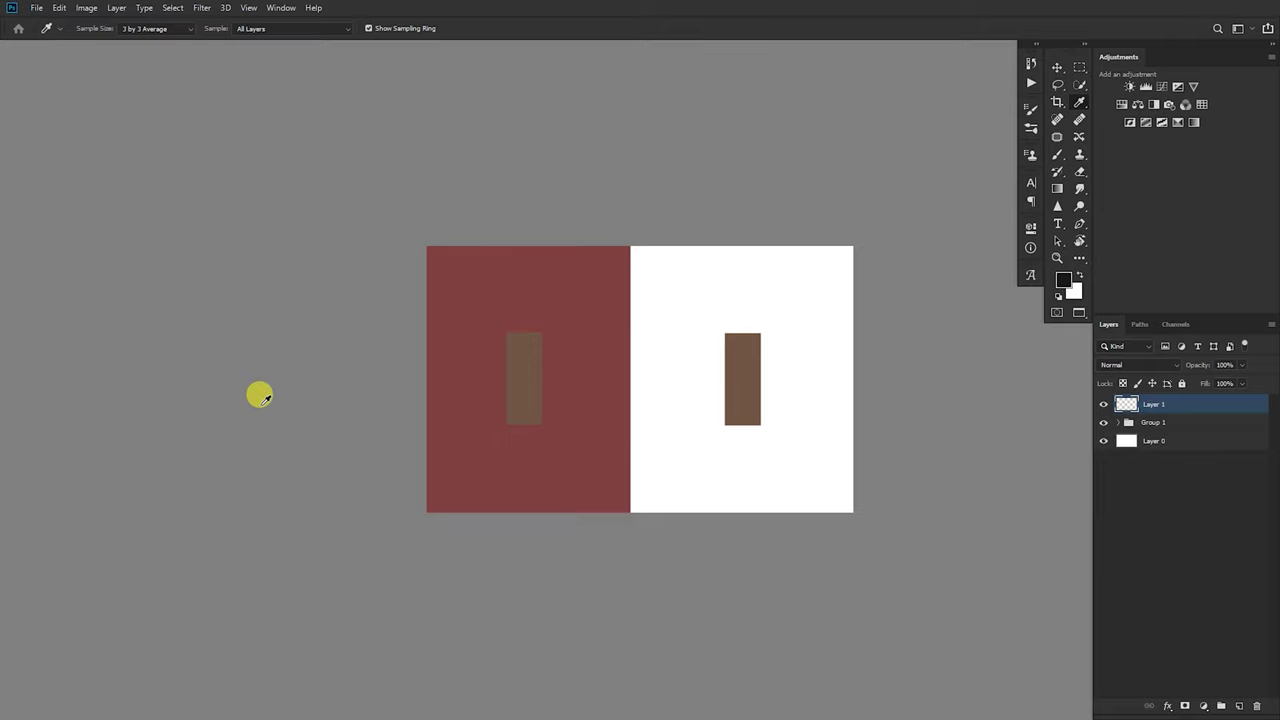
key("f")
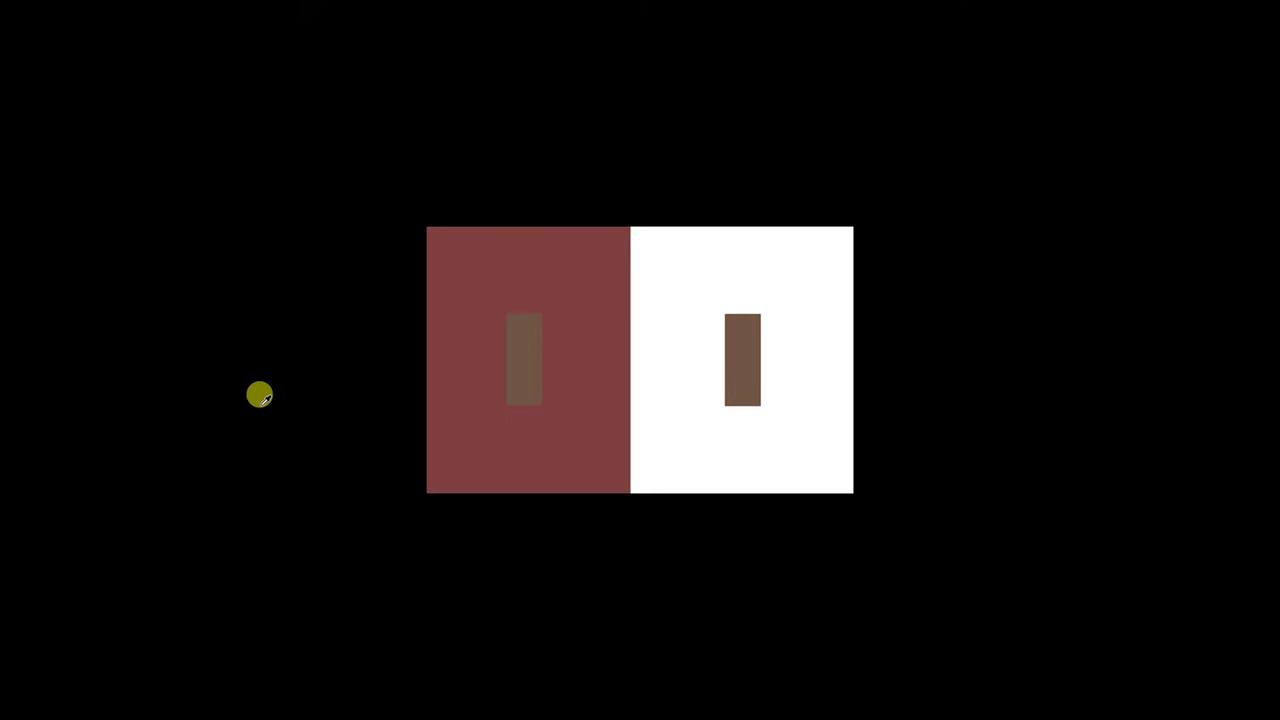
key("f")
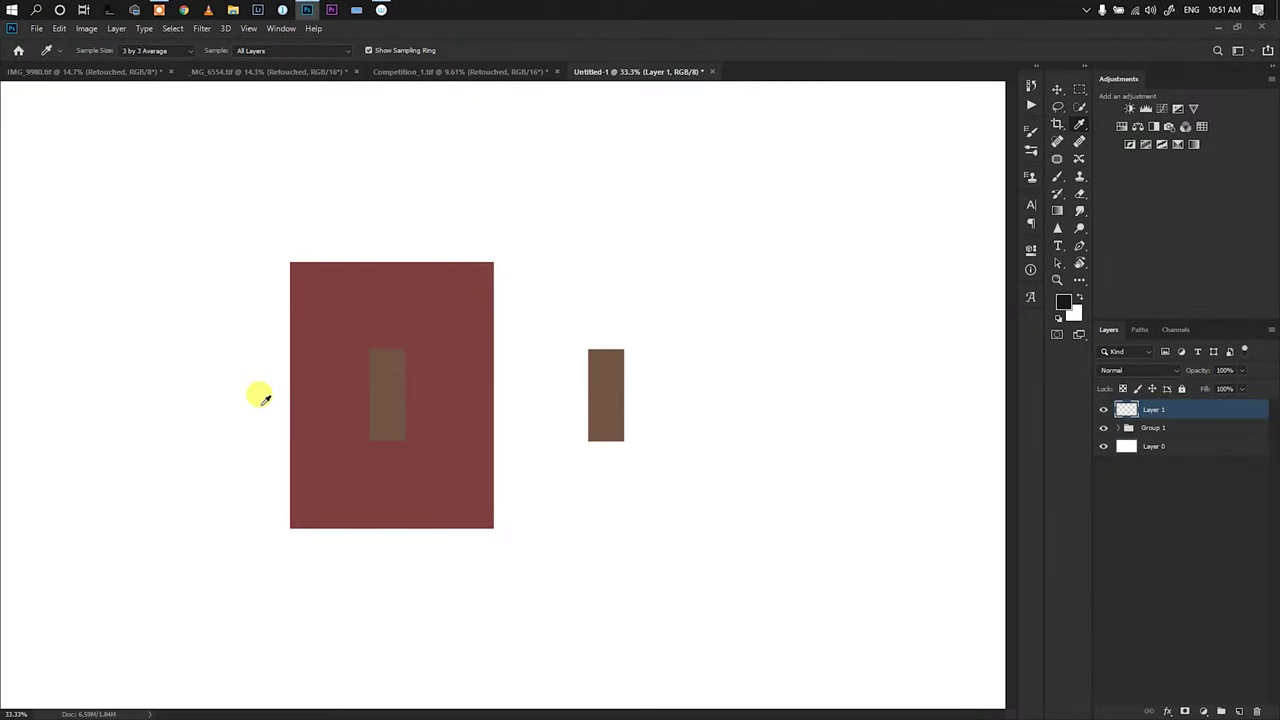
key("f")
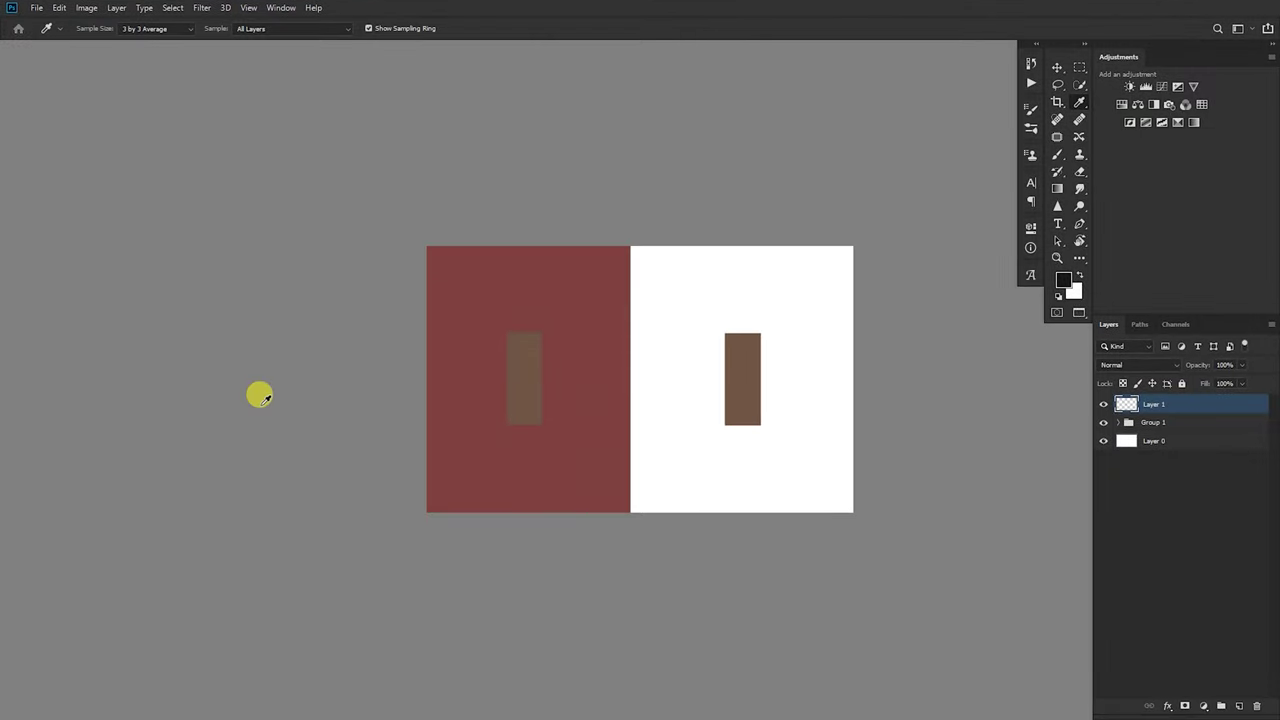
key("f")
key("f")
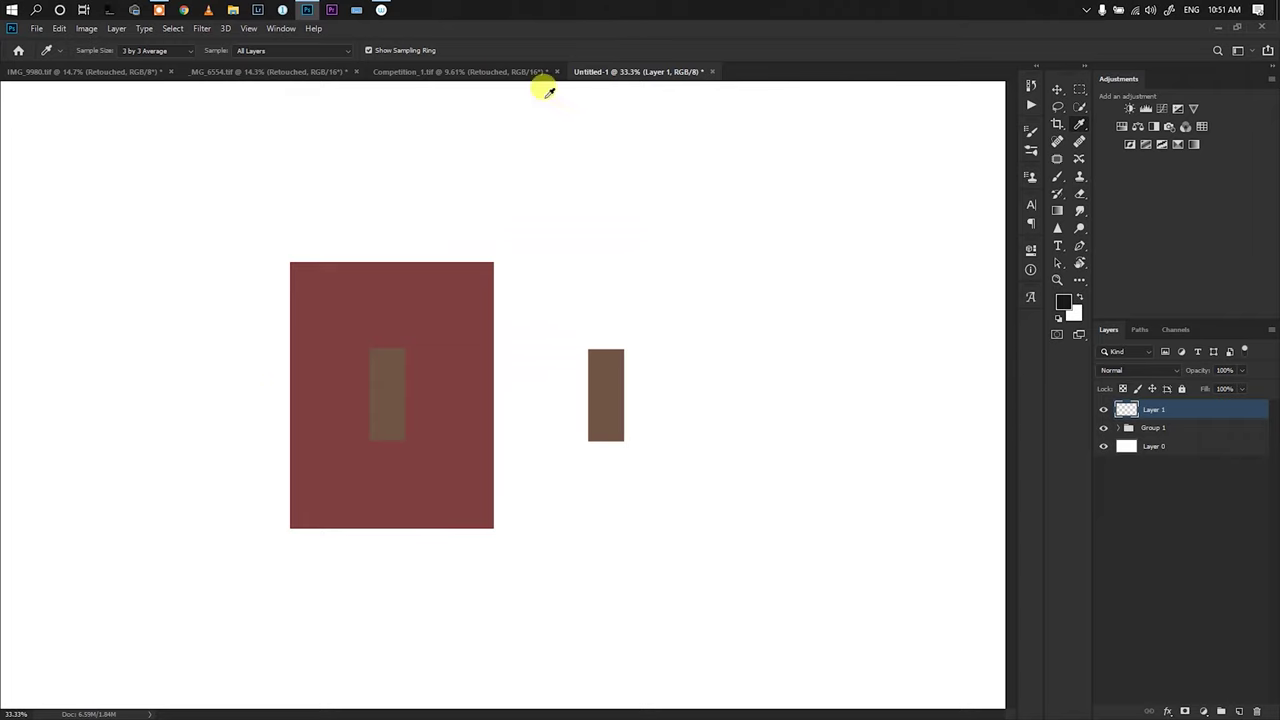
Examine the open photos IMG_9980.tif, _MG_6554.tif and Competition_1.tif against the white surround
left_click(100, 71)
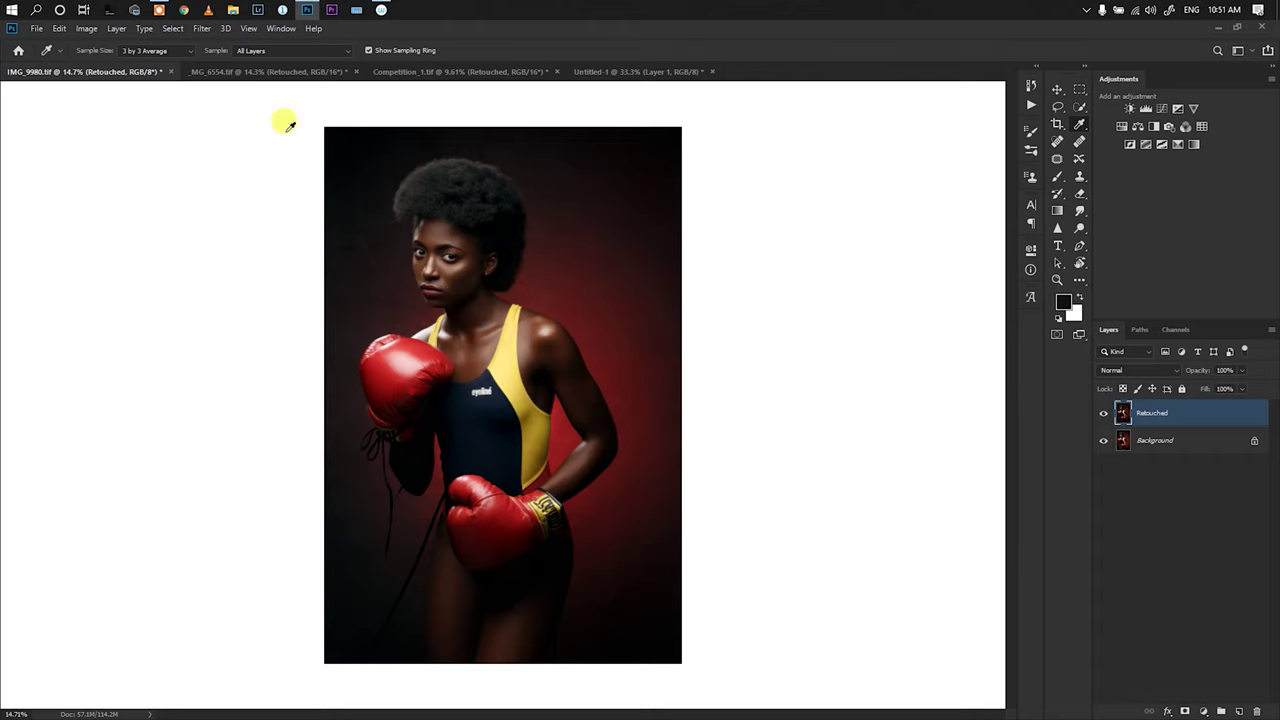
left_click(271, 70)
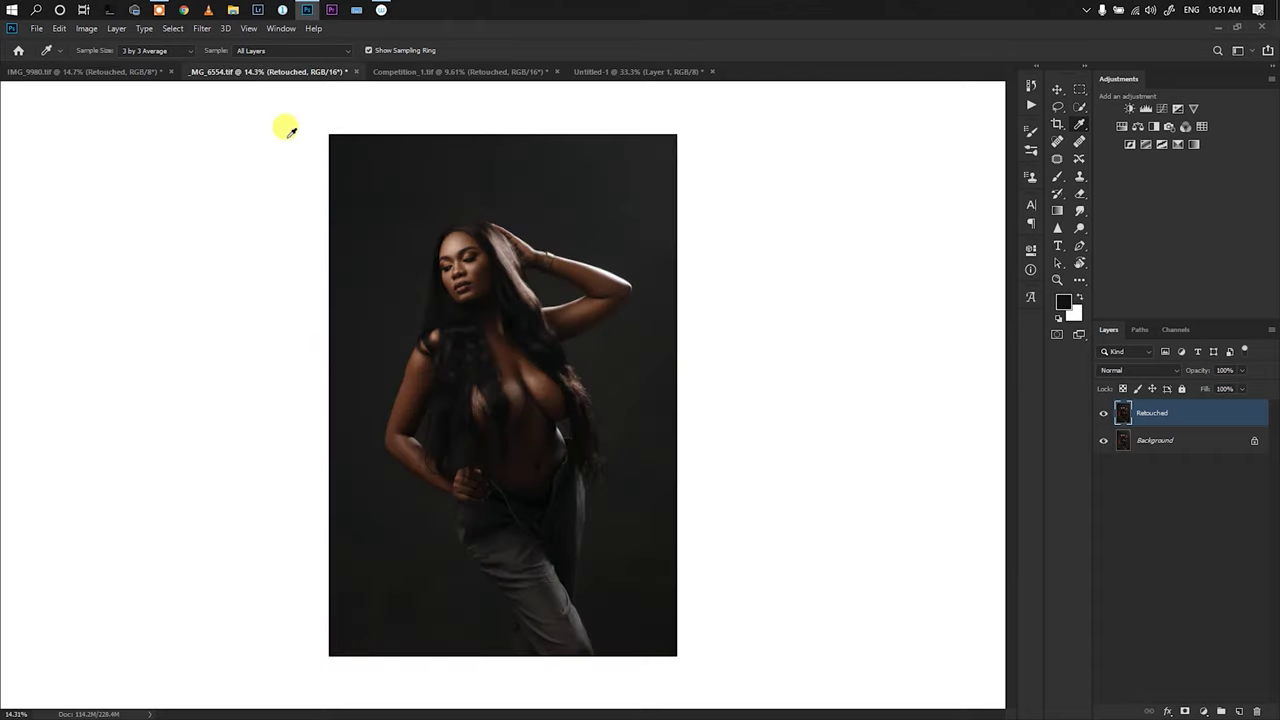
left_click(440, 72)
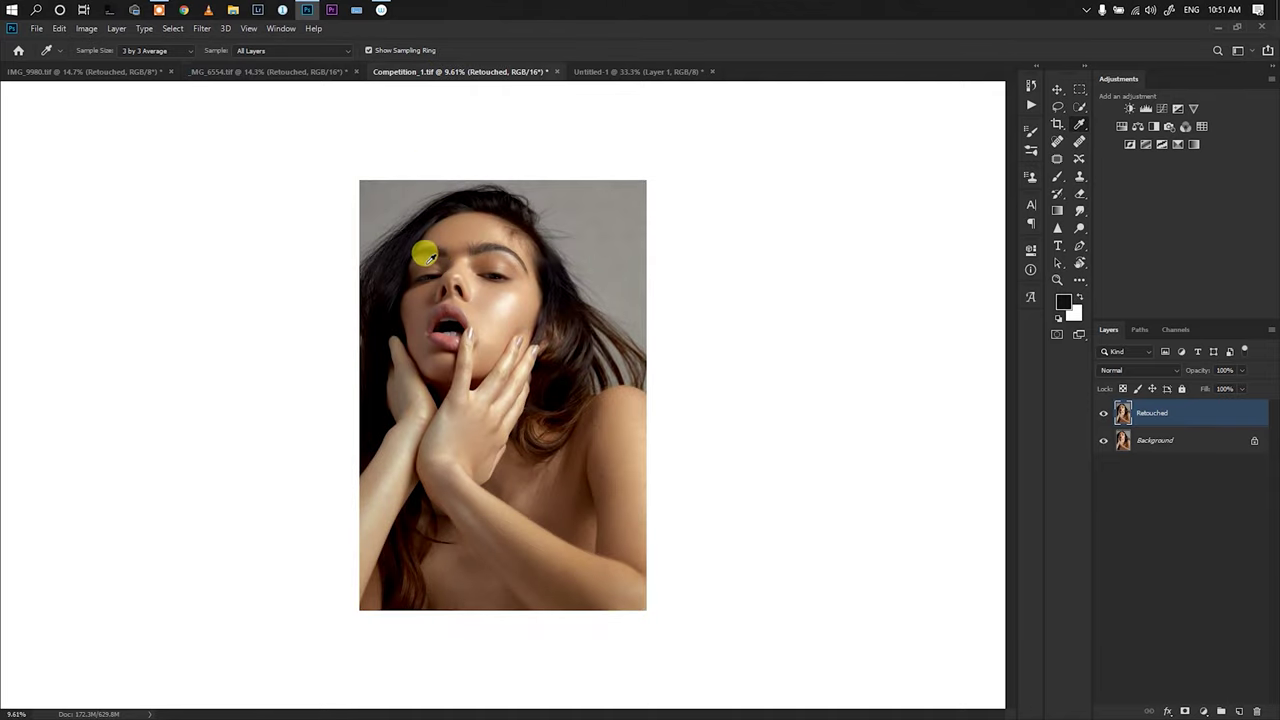
Compare IMG_9980.tif repeatedly against the white, gray and black surrounds by cycling screen modes, ending in full screen mode with the gray surround
left_click(104, 72)
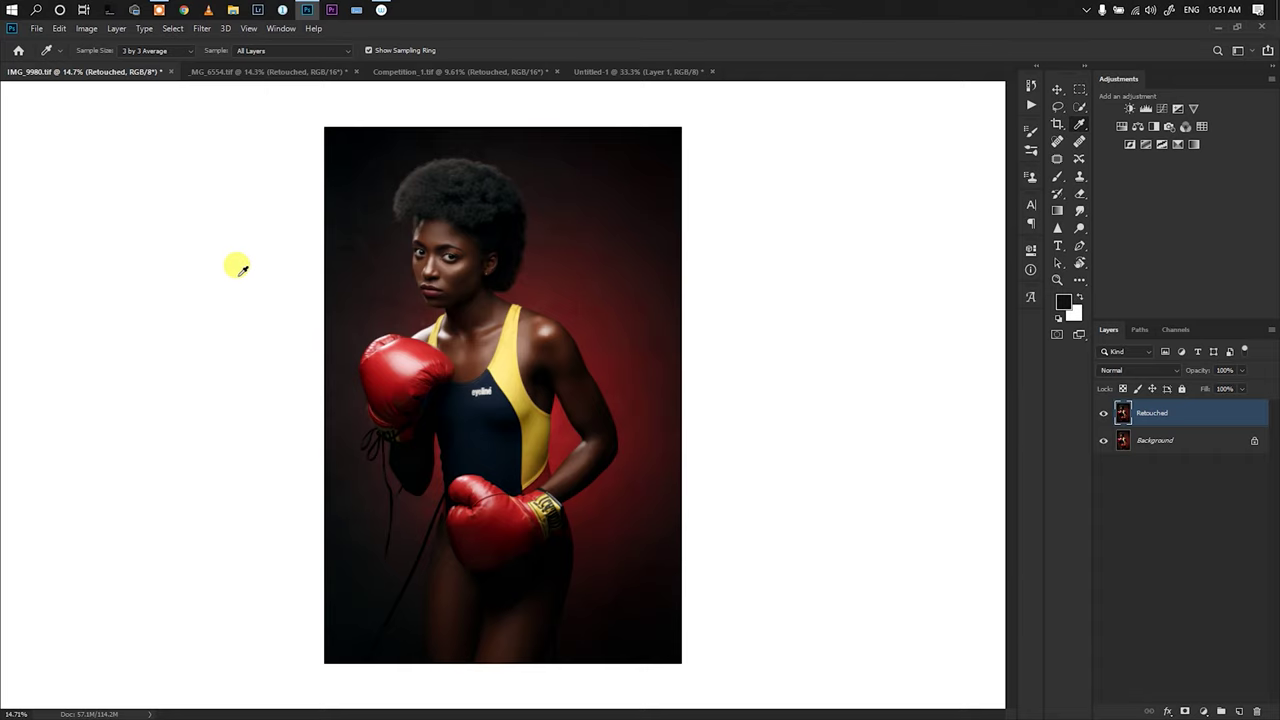
key("f")
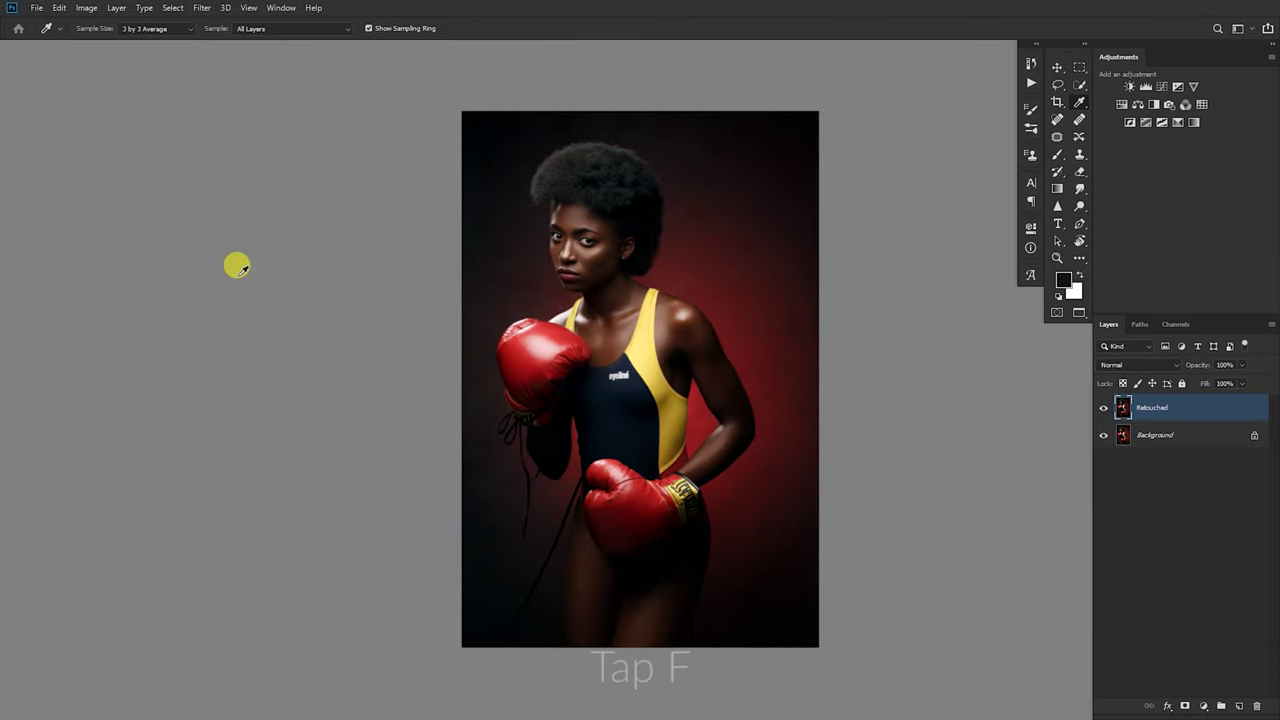
key("f")
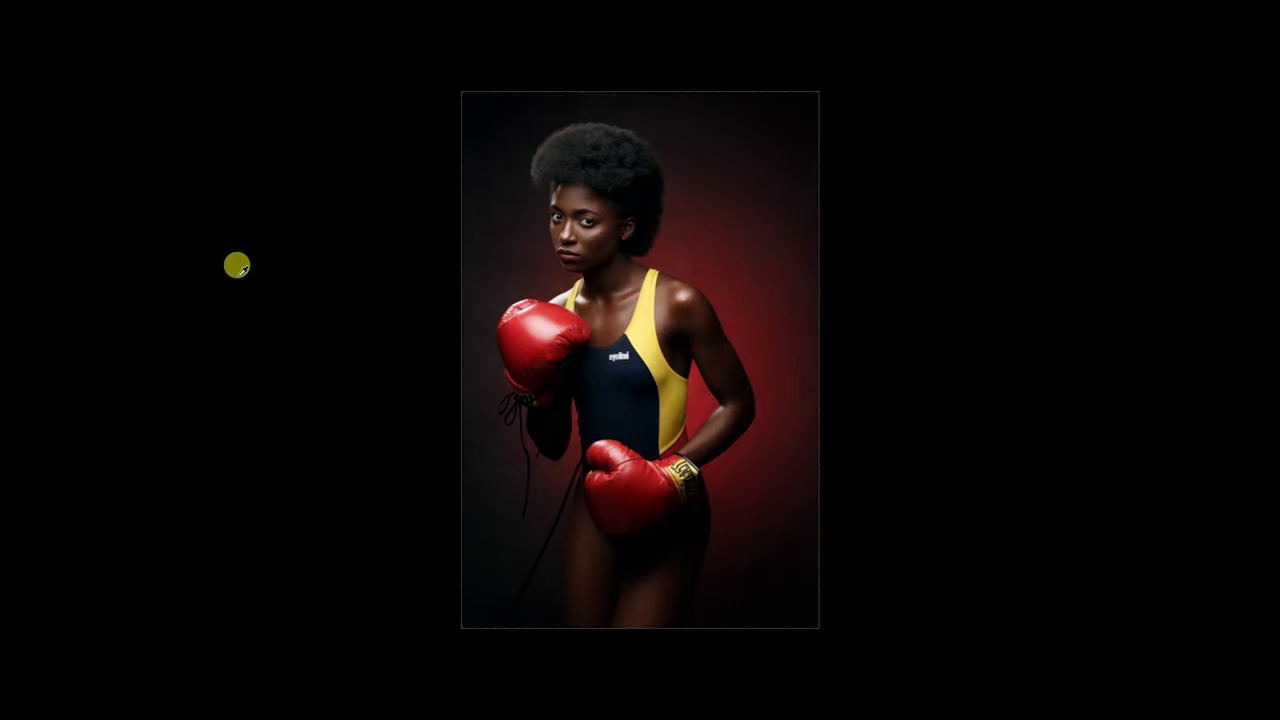
key("f")
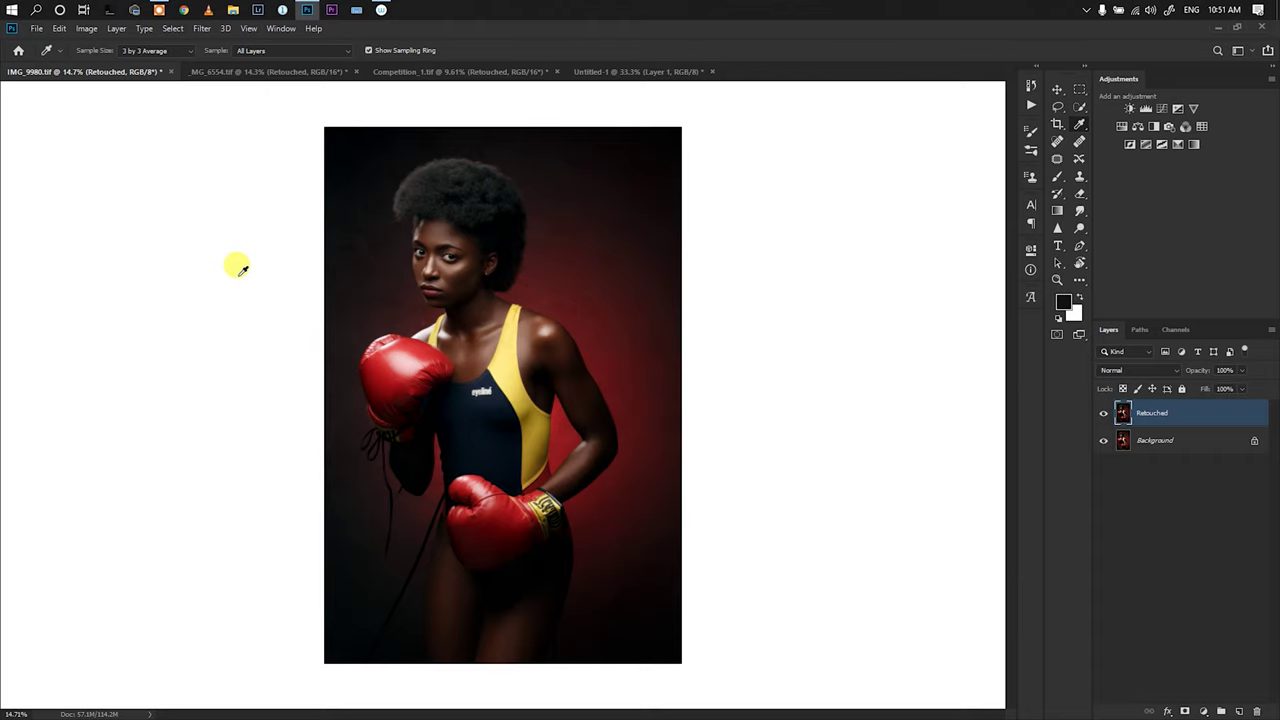
key("f")
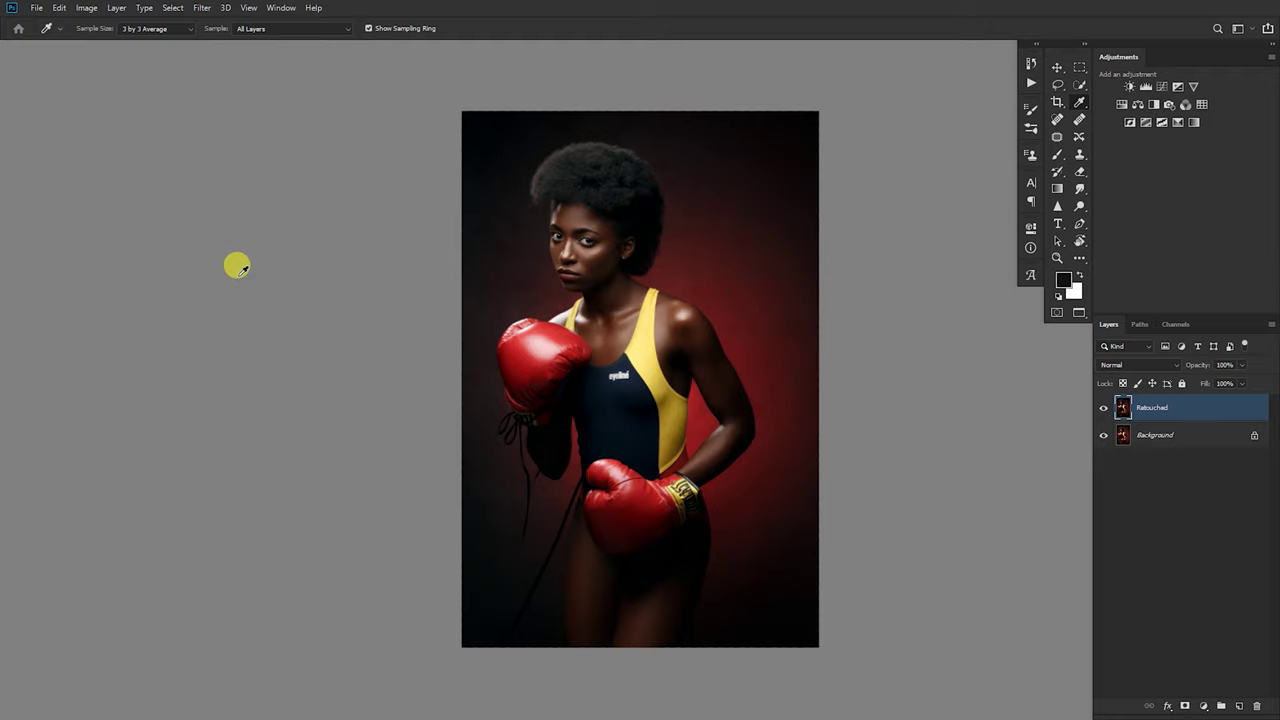
key("f")
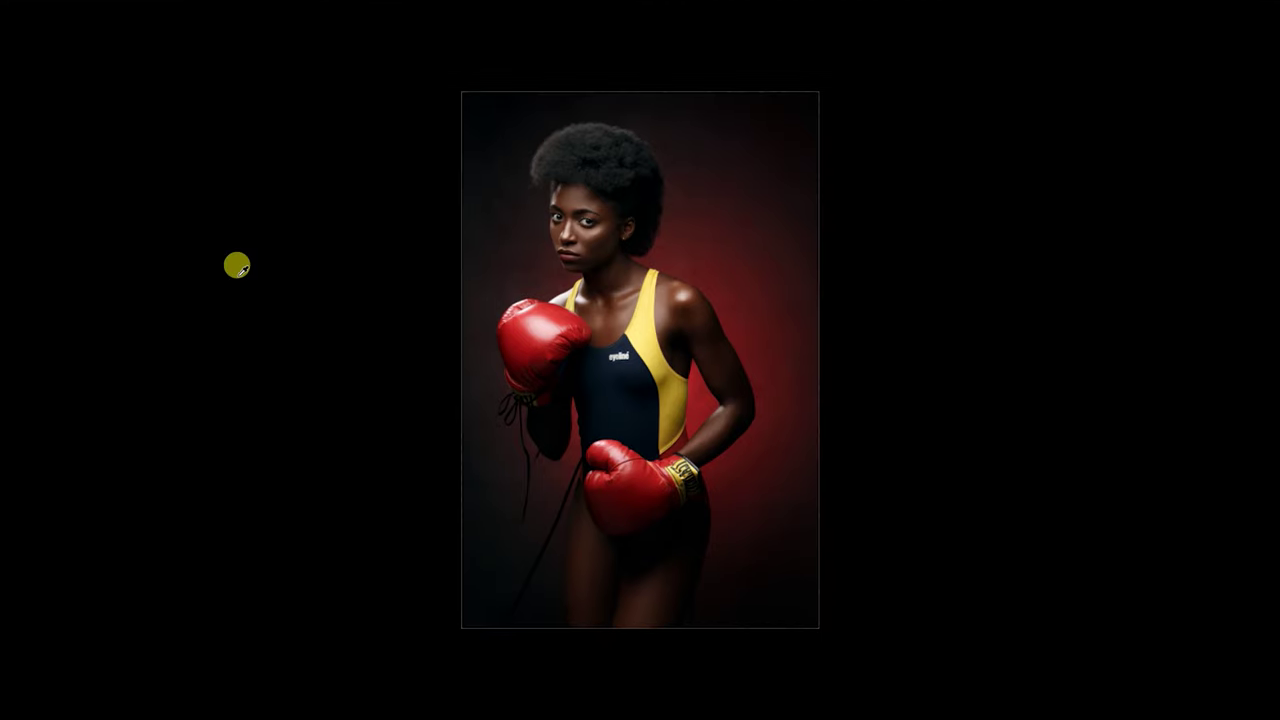
key("f")
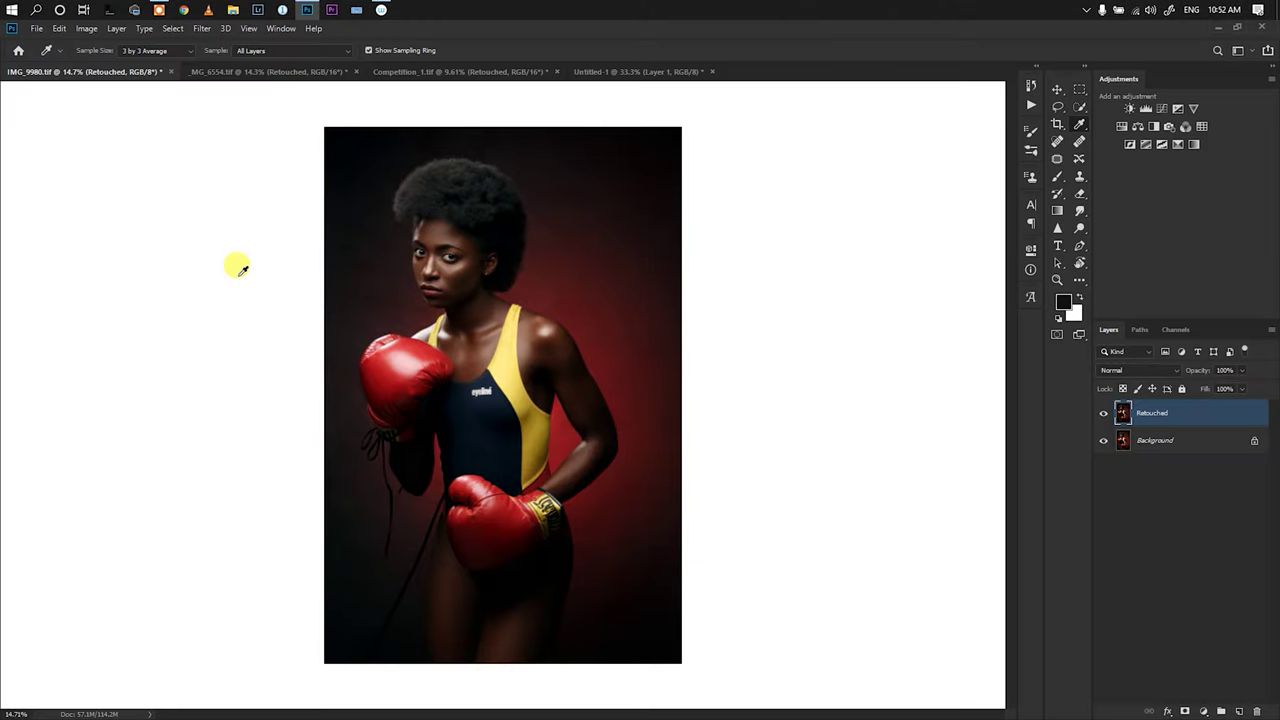
key("f")
key("f")
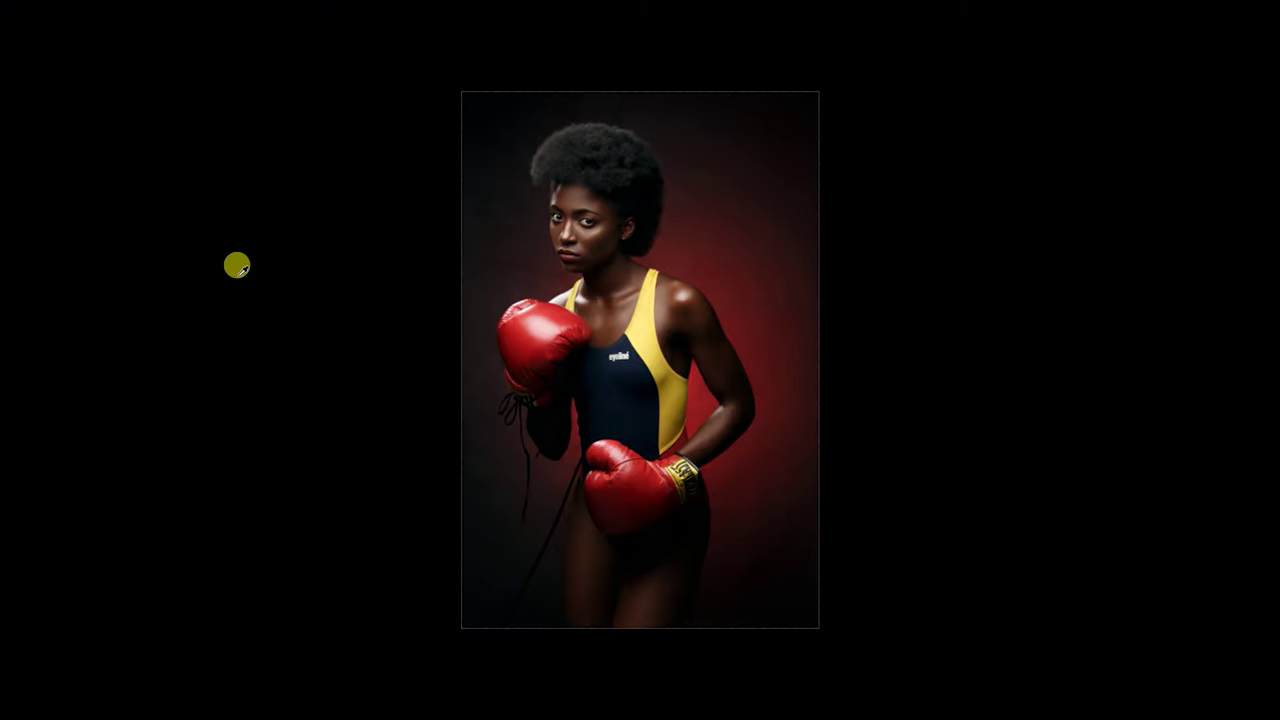
key("f")
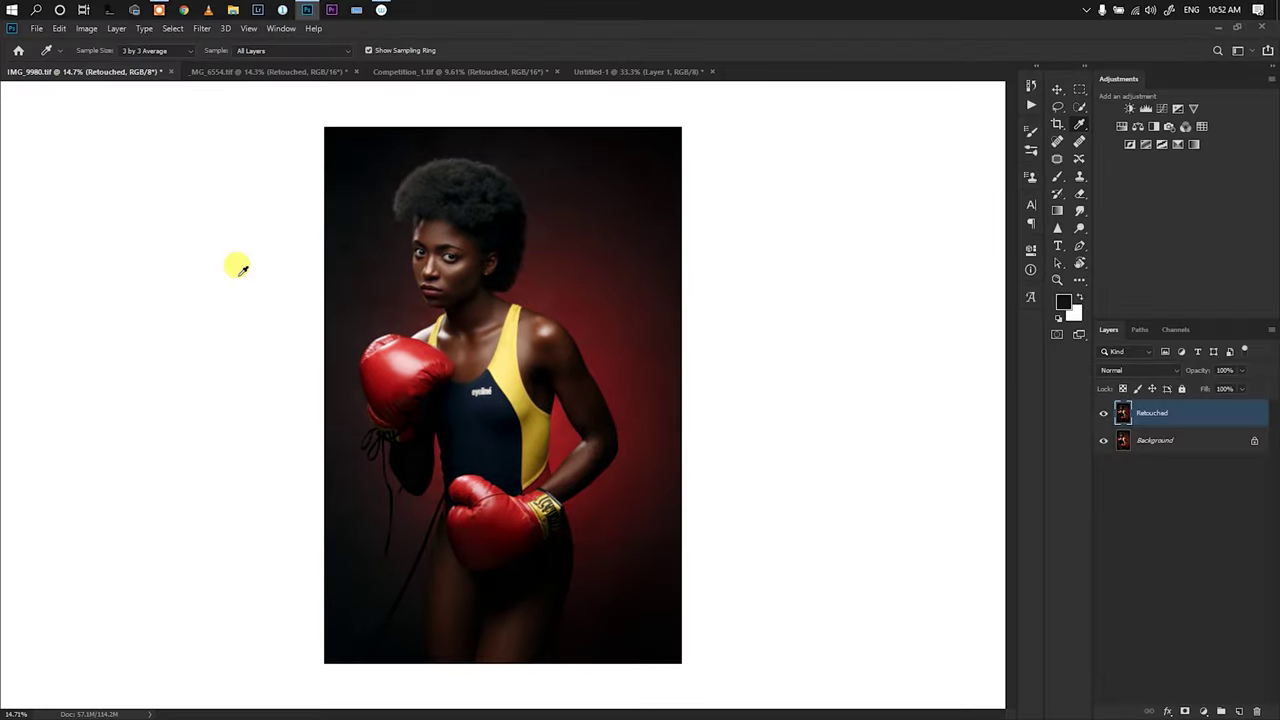
key("f")
key("f")
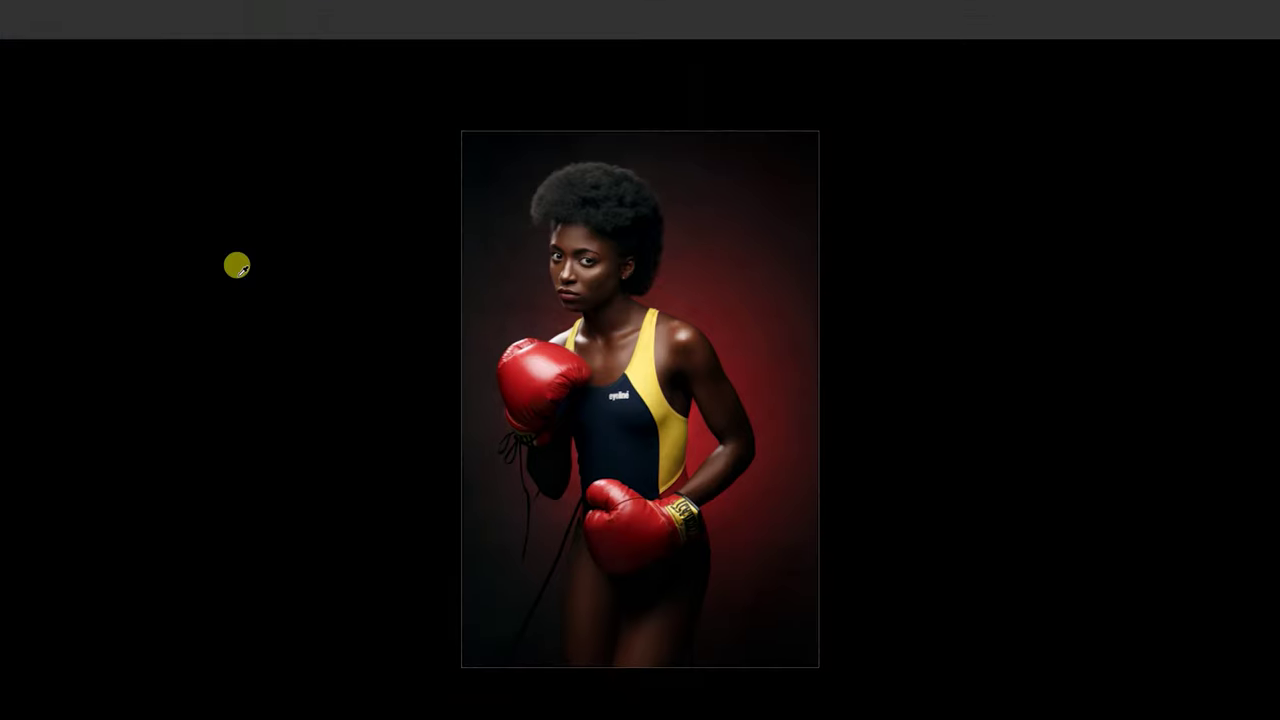
key("f")
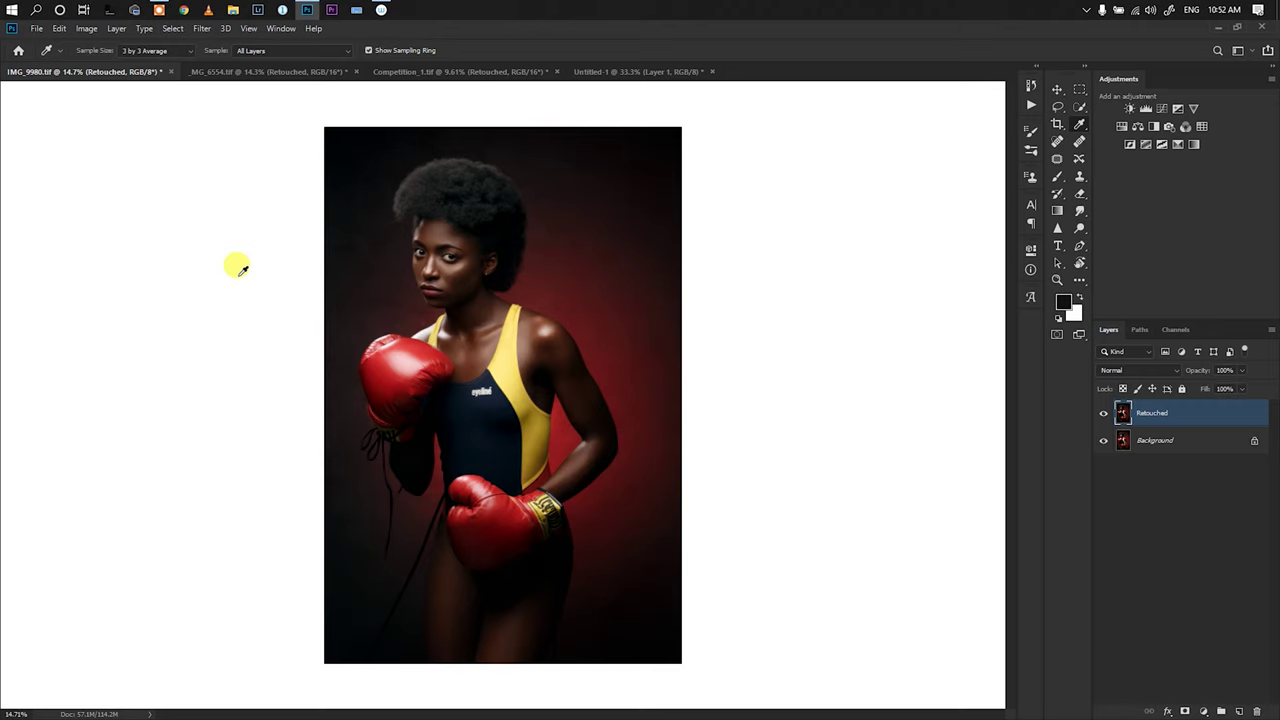
key("f")
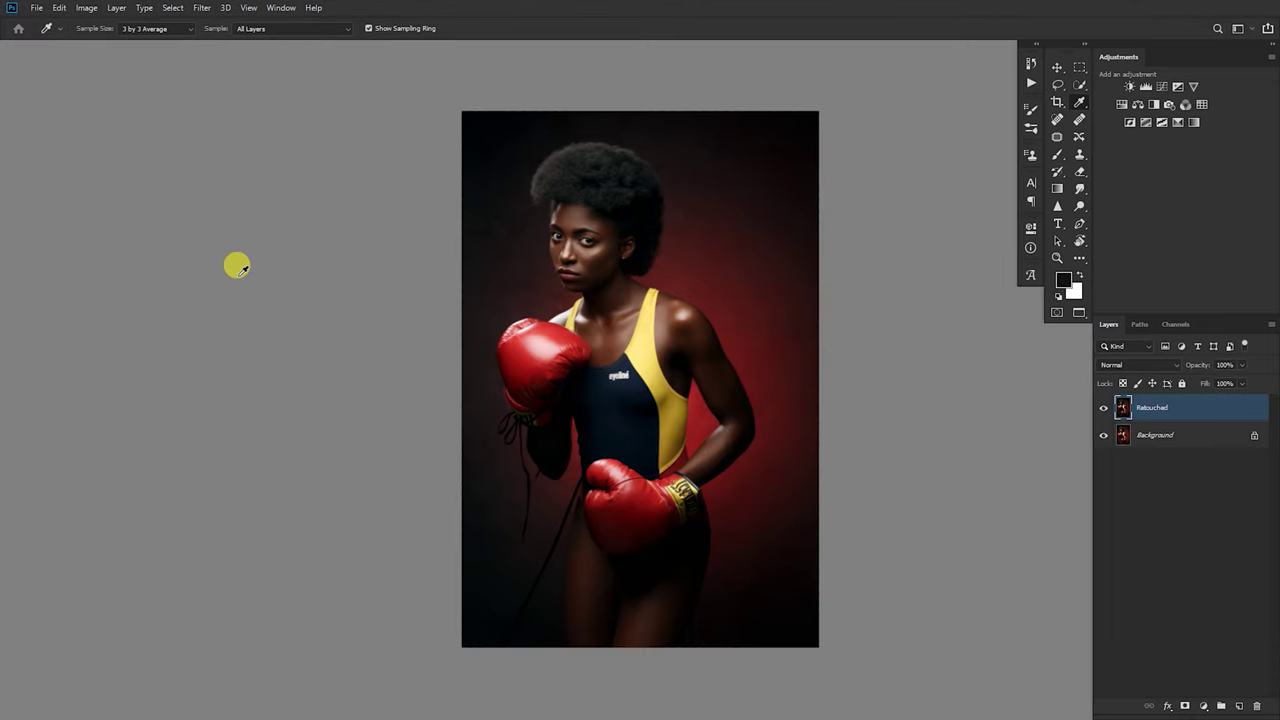
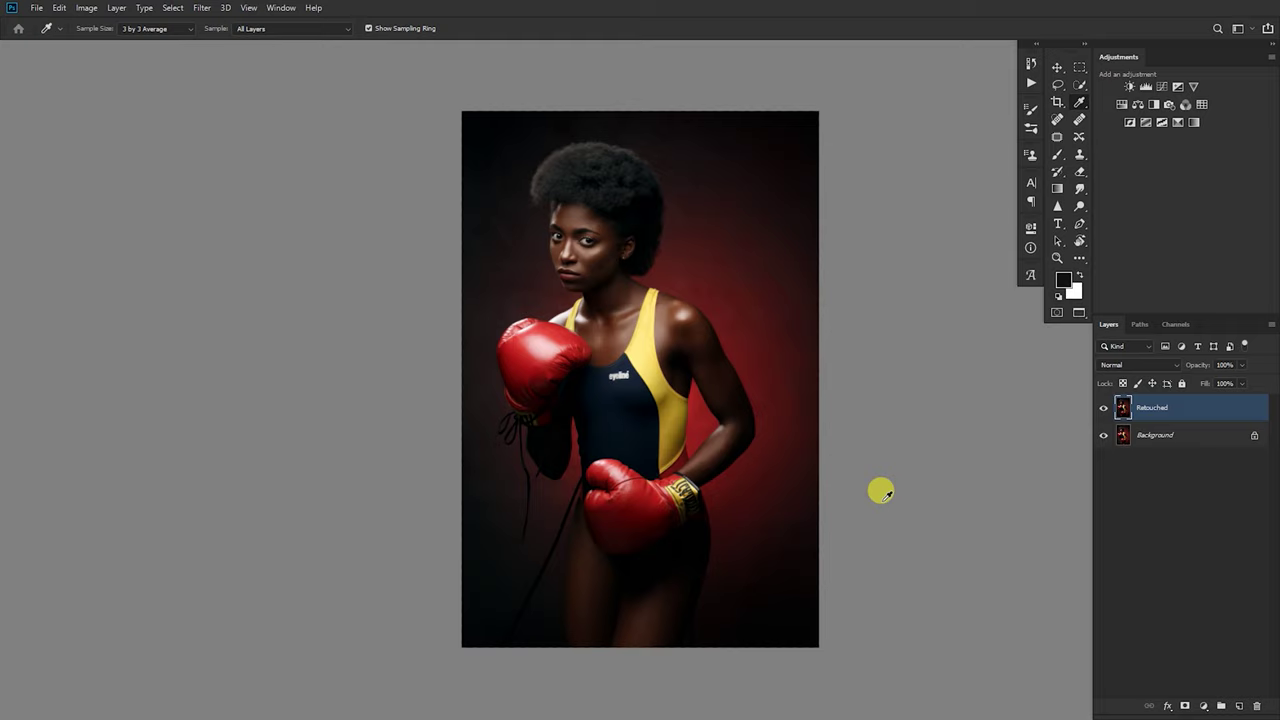
Toggle the Retouched layer's visibility to compare the photo before and after retouching, leaving the layer visible
left_click(1104, 408)
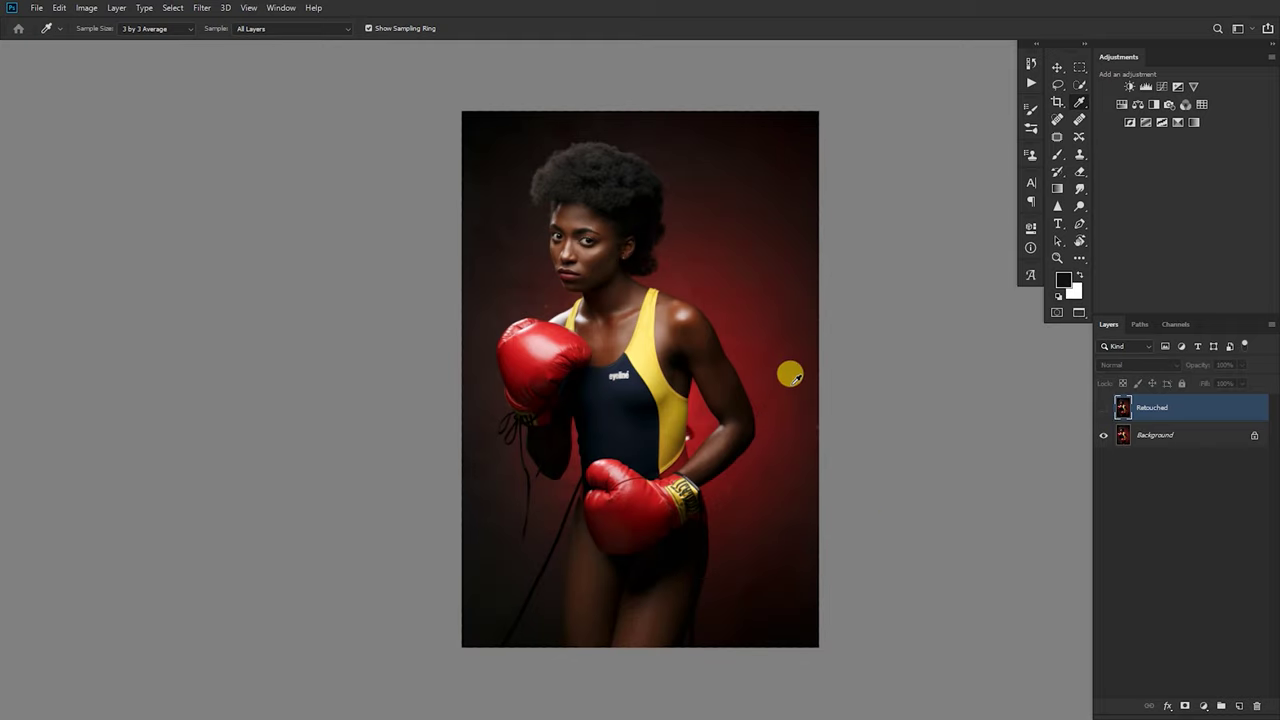
left_click(1103, 408)
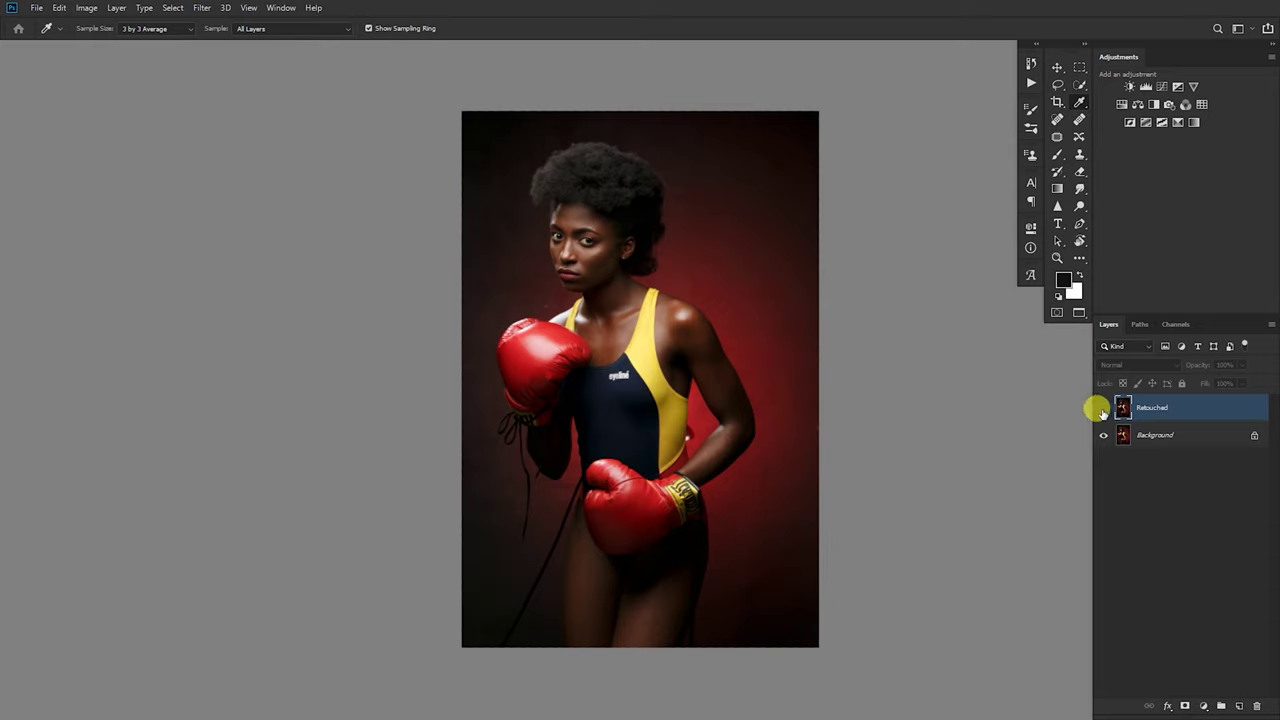
left_click(1104, 408)
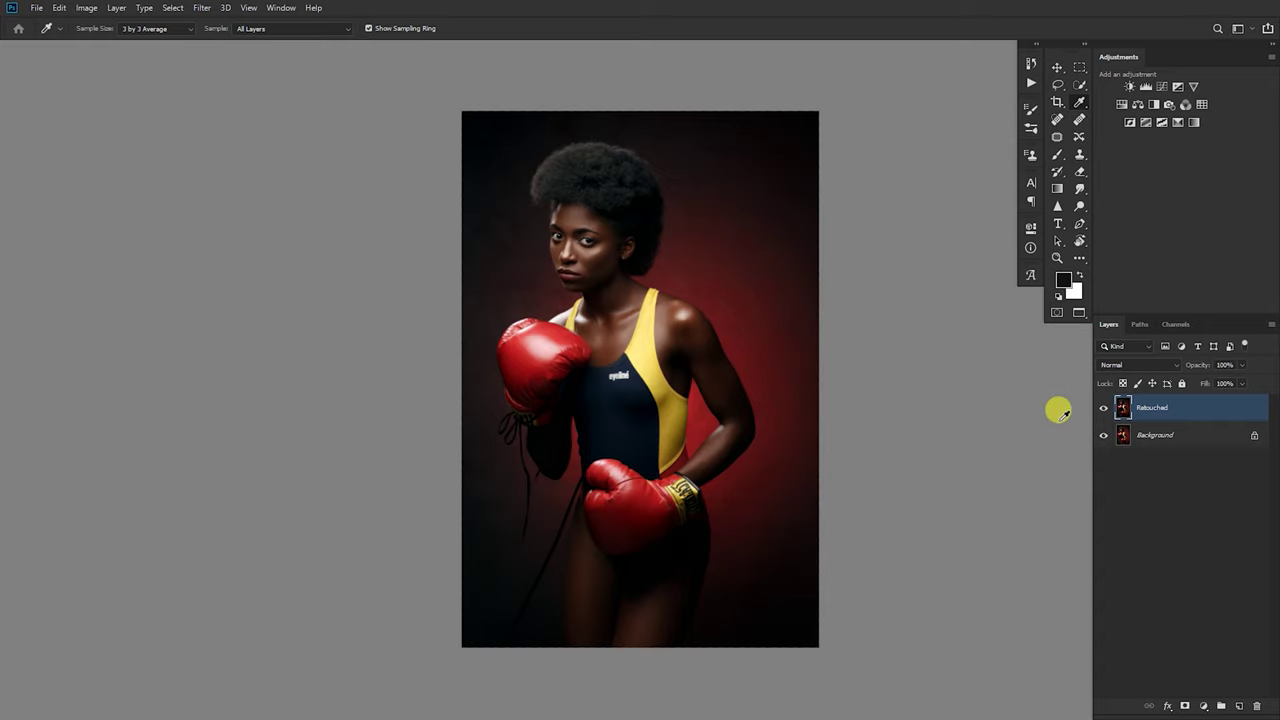
Create a new layer named Grey above the Retouched layer
key("ctrl+shift+n")
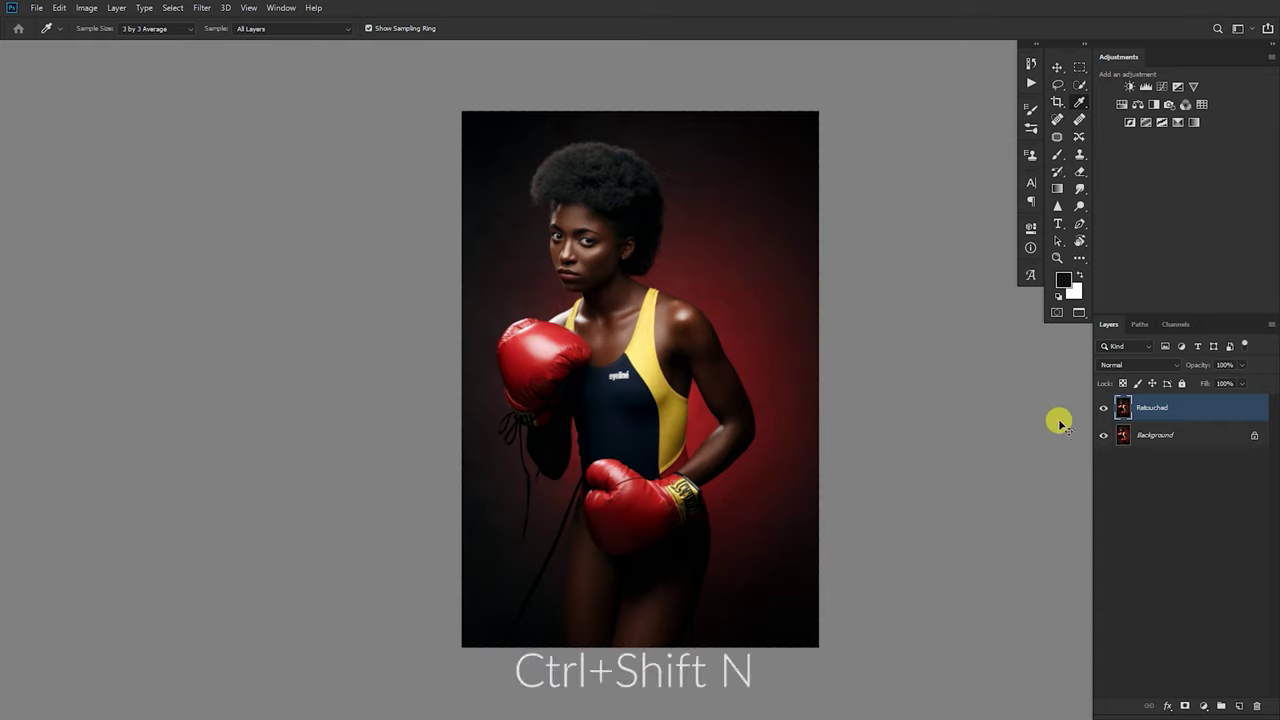
type("Gre")
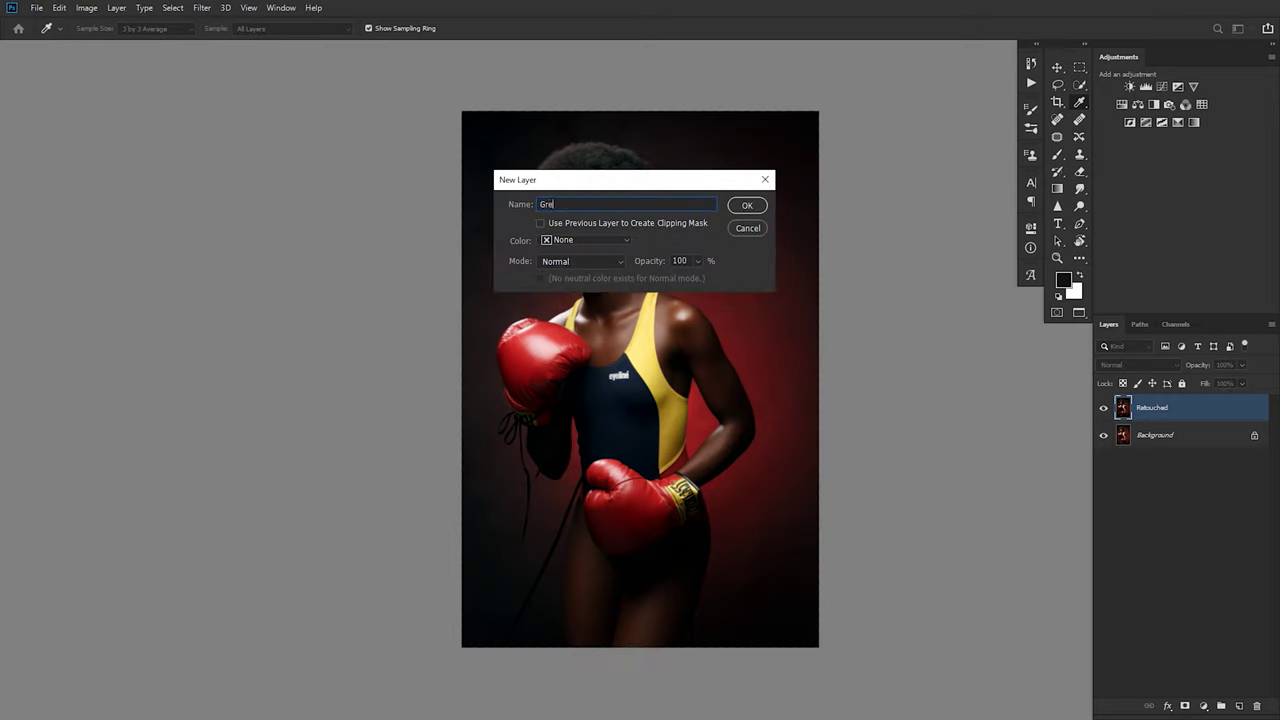
type("y")
key("Return")
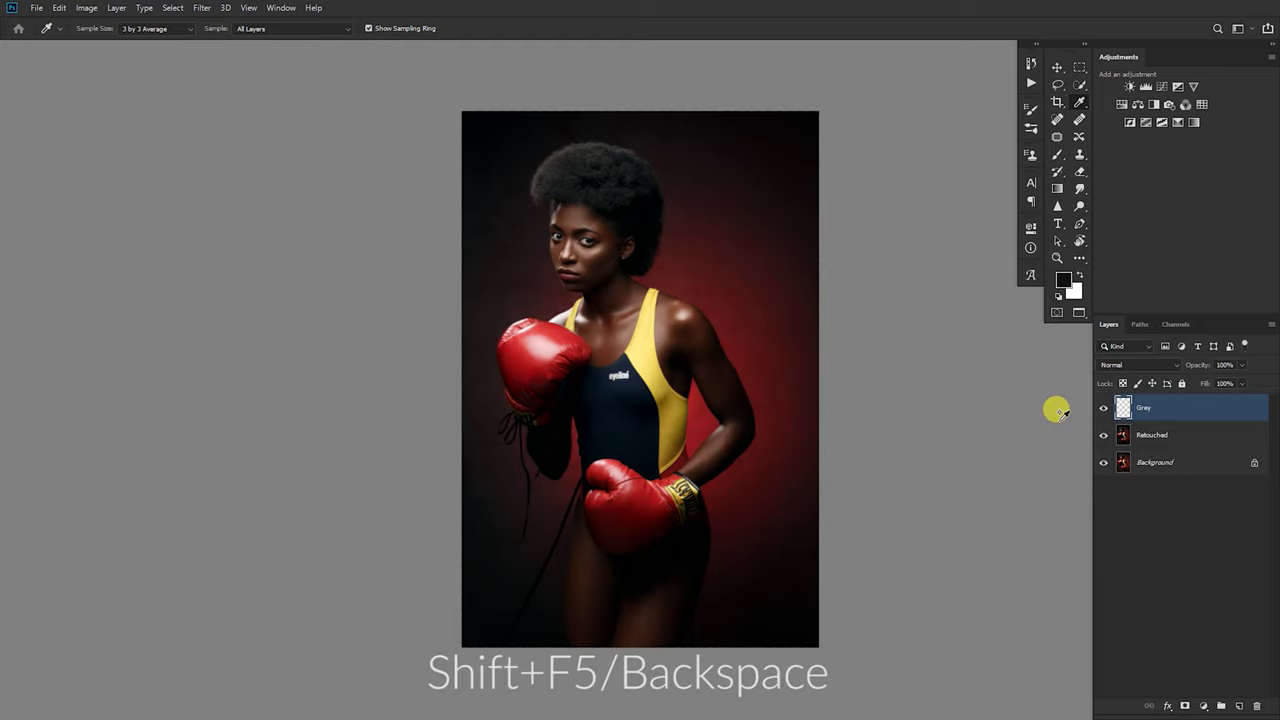
Fill the Grey layer with 50% Gray at 100% opacity and set its blend mode to Difference
key("shift+F5")
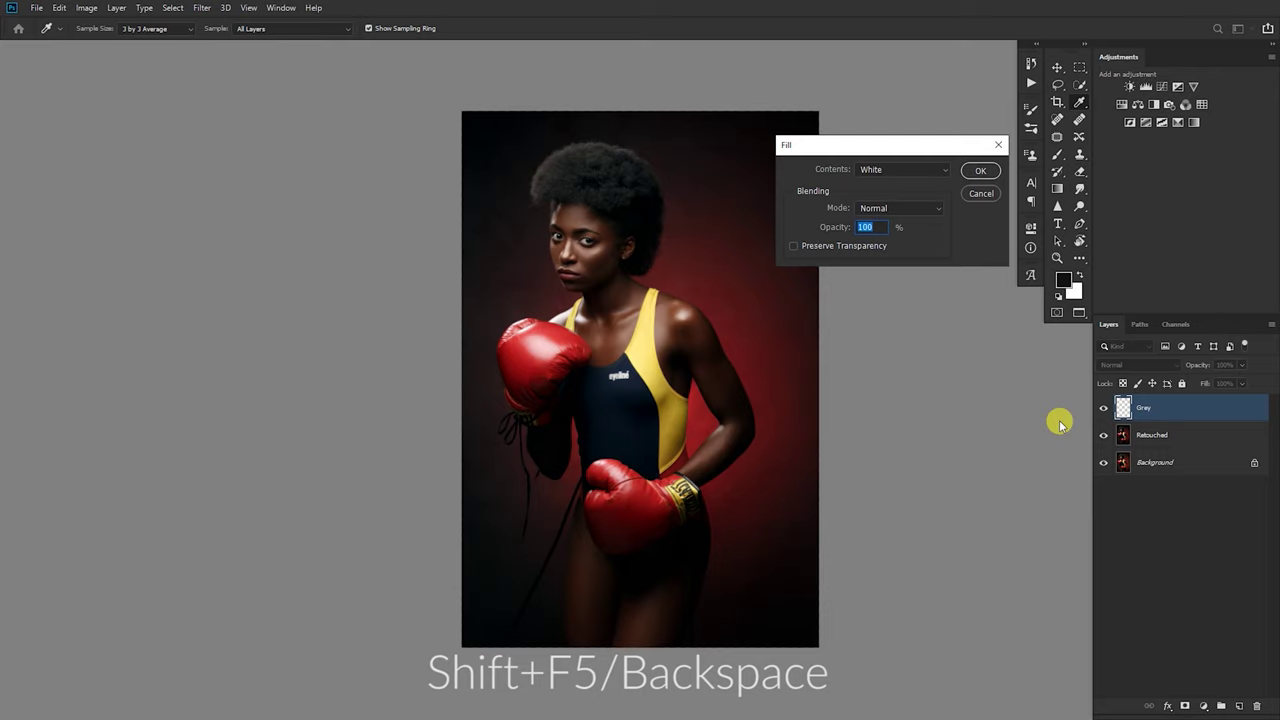
left_click(889, 169)
left_click(875, 284)
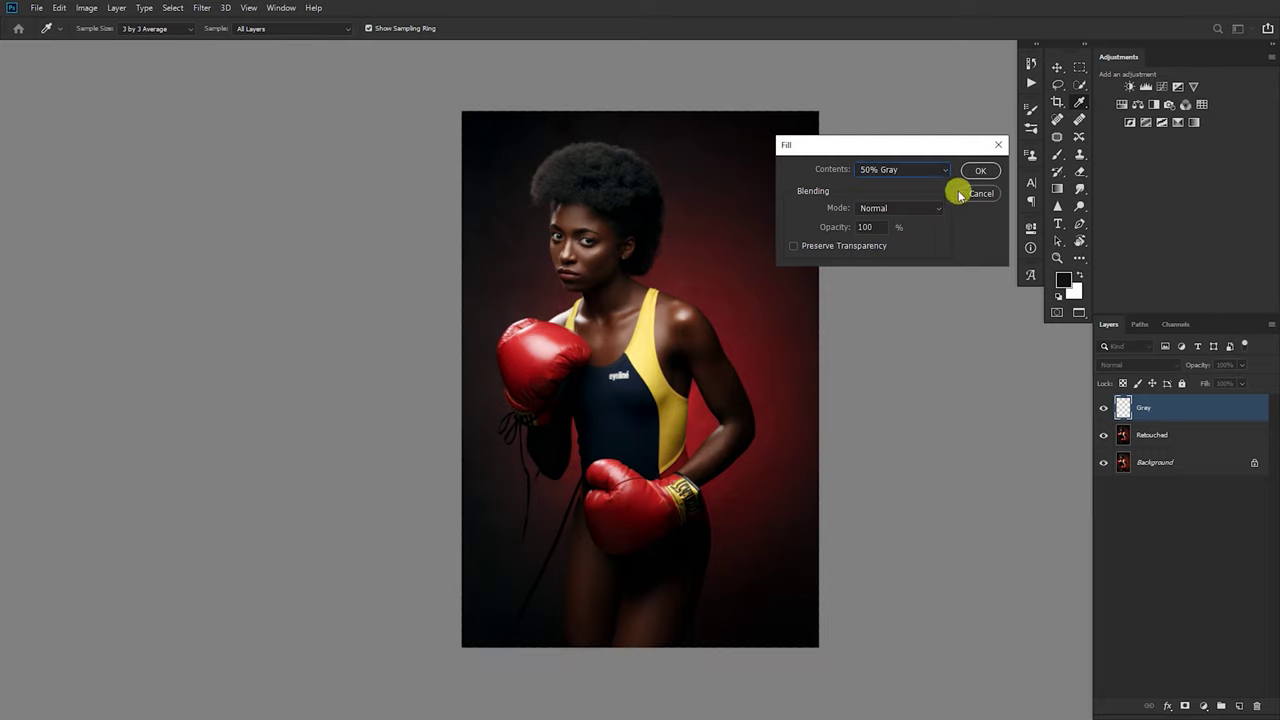
left_click(980, 170)
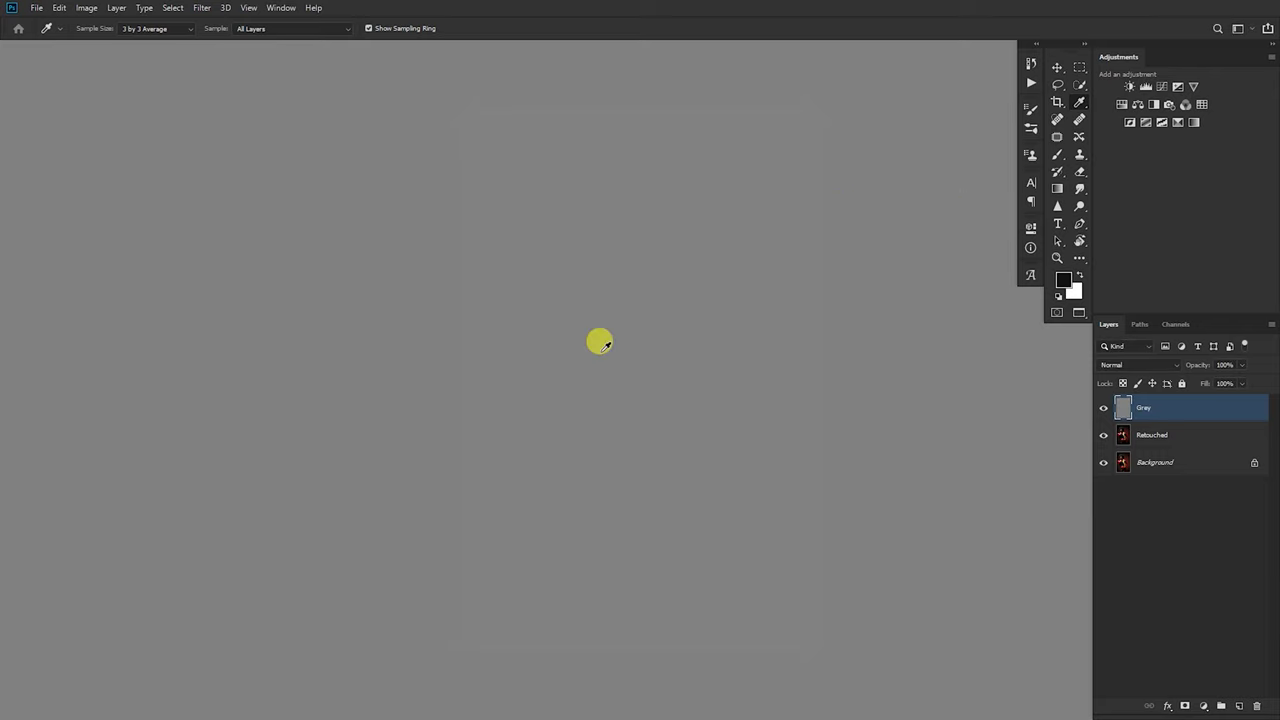
left_click(1140, 367)
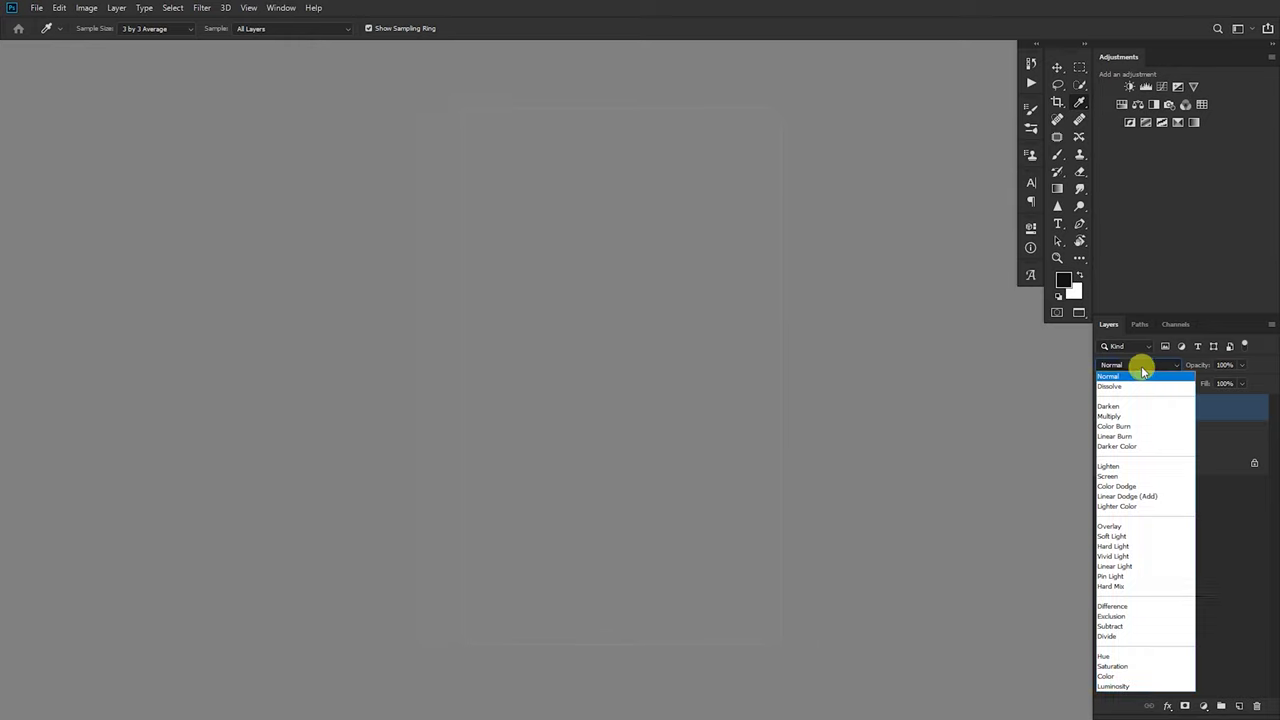
left_click(1110, 606)
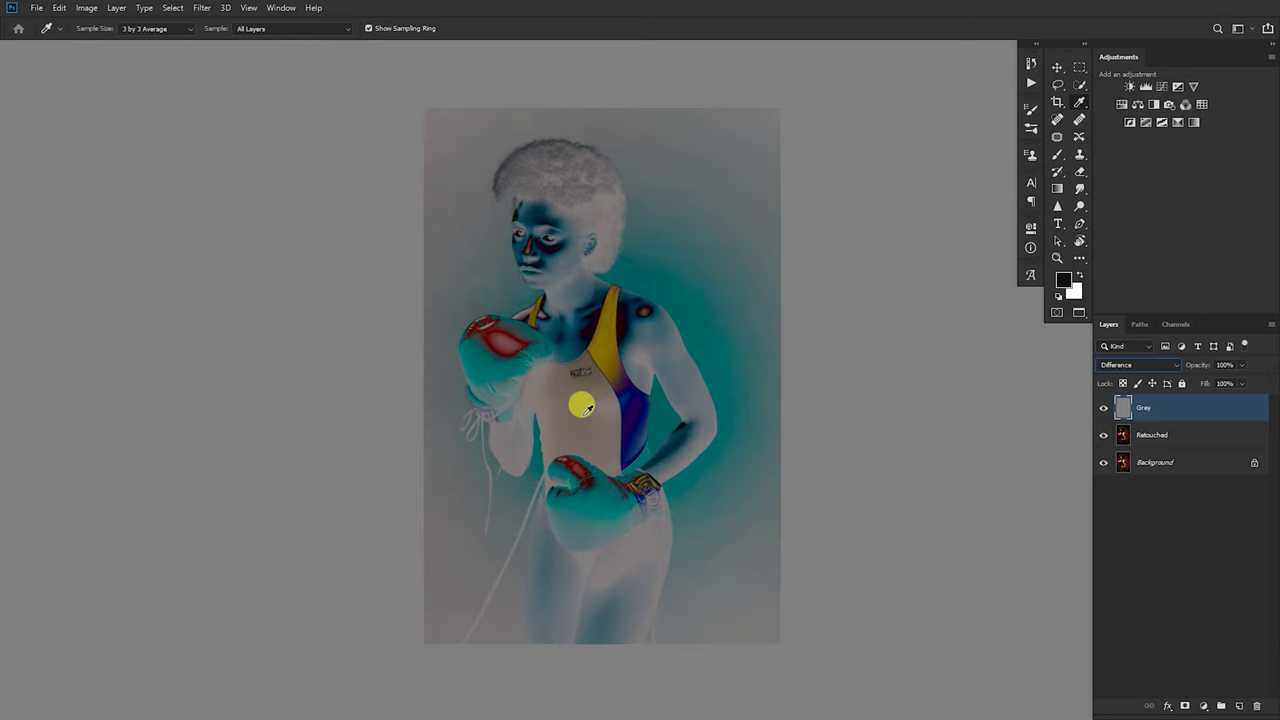
Examine the face, hair, glove and shoulder areas of the Difference-blended photo up close, then view the whole image again
key("alt")
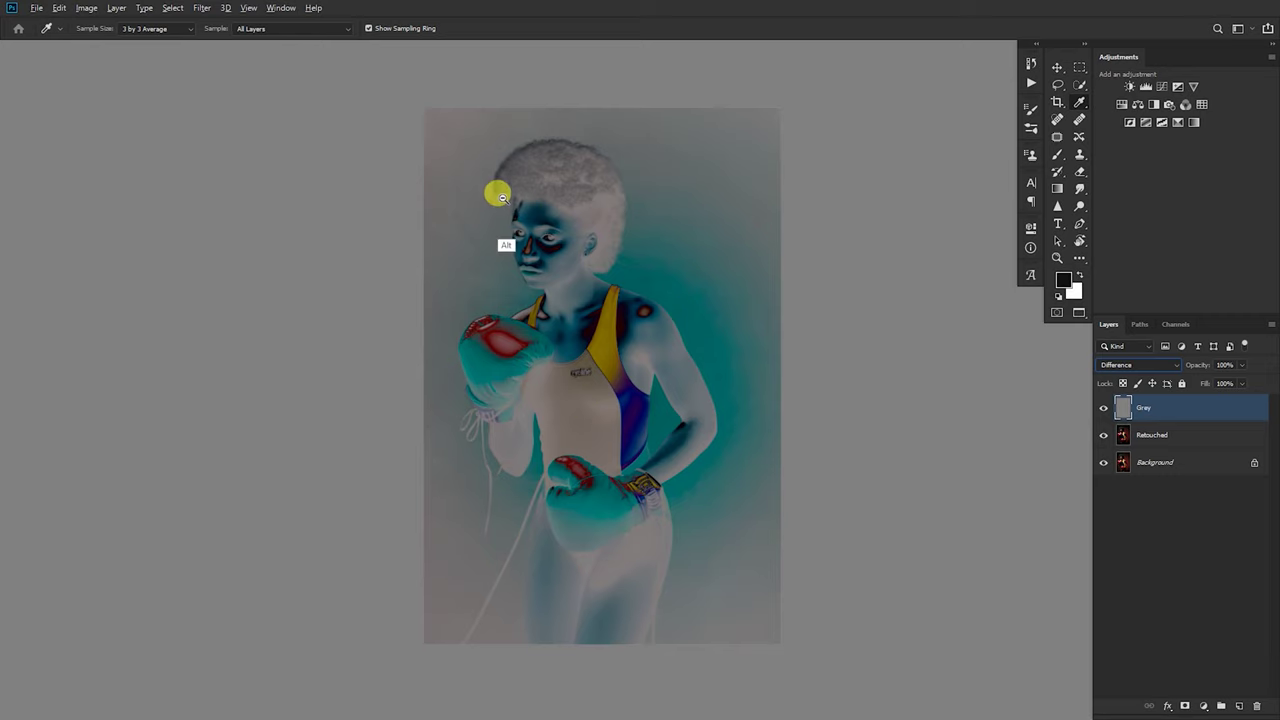
scroll(500, 195, "up", 3)
scroll(526, 183, "down", 4)
scroll(506, 186, "up", 4)
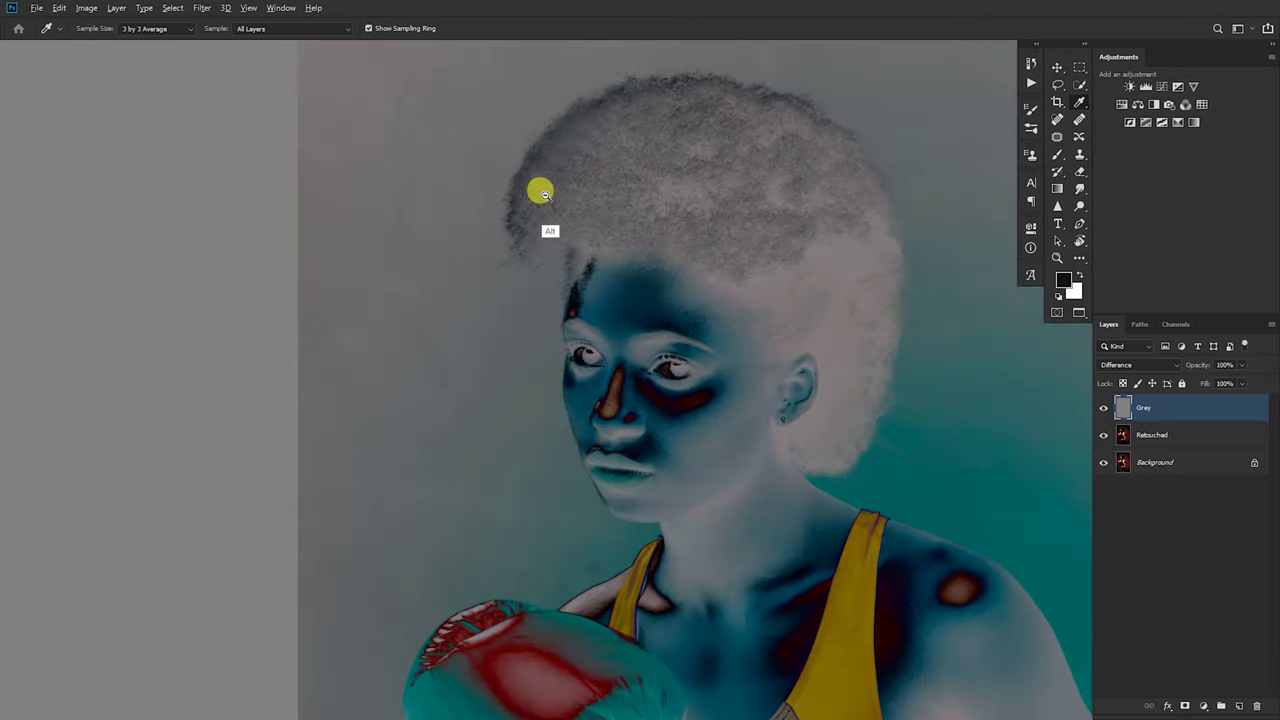
left_click_drag(600, 251, 710, 273)
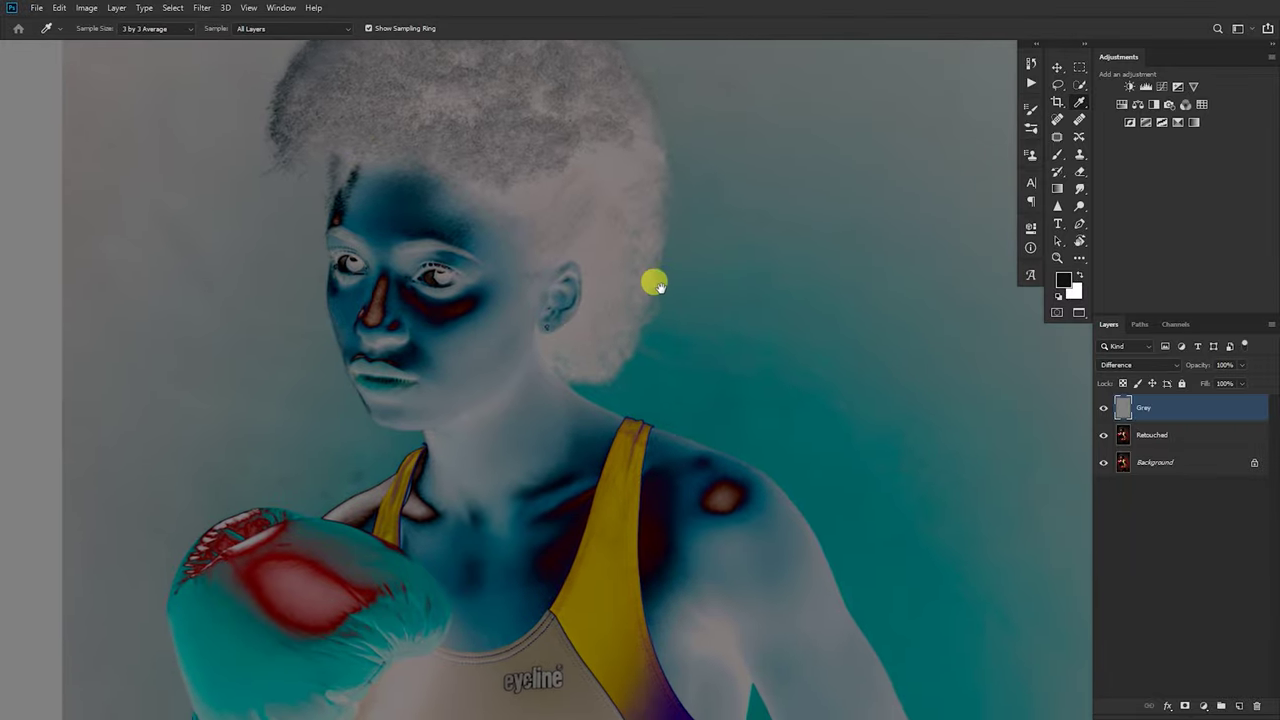
scroll(494, 265, "up", 1)
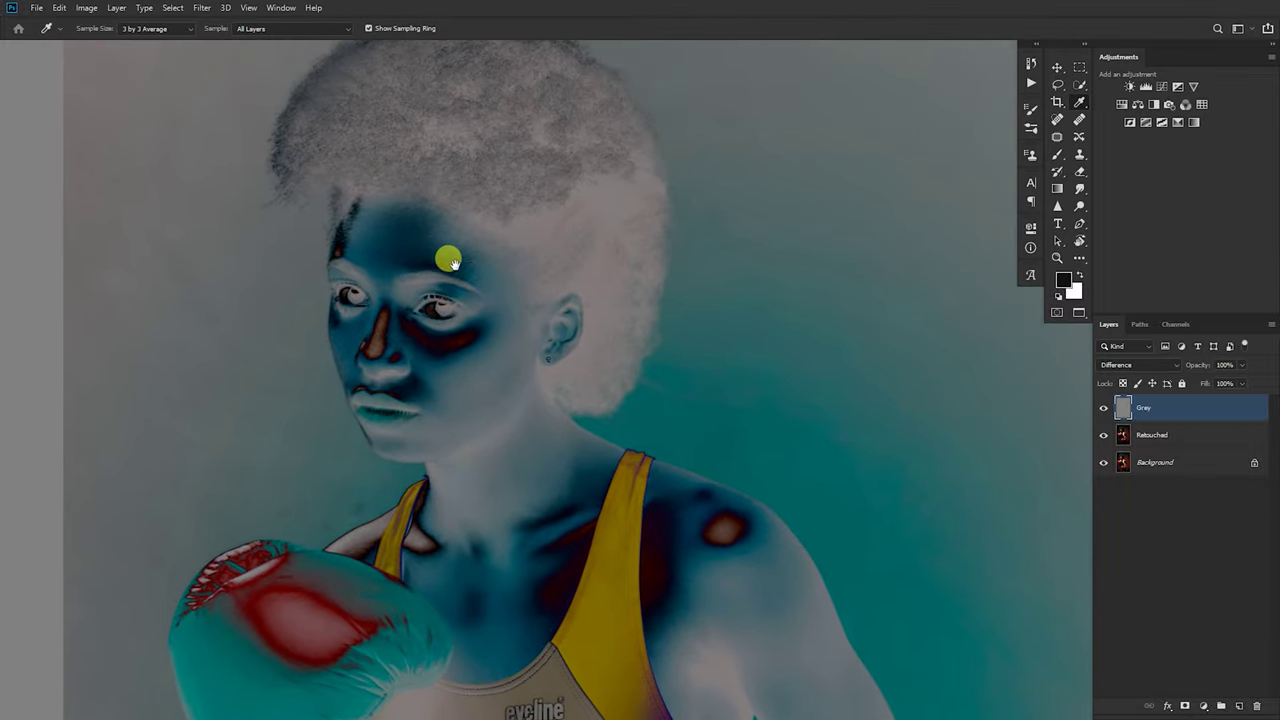
scroll(450, 250, "up", 2)
scroll(391, 246, "down", 4)
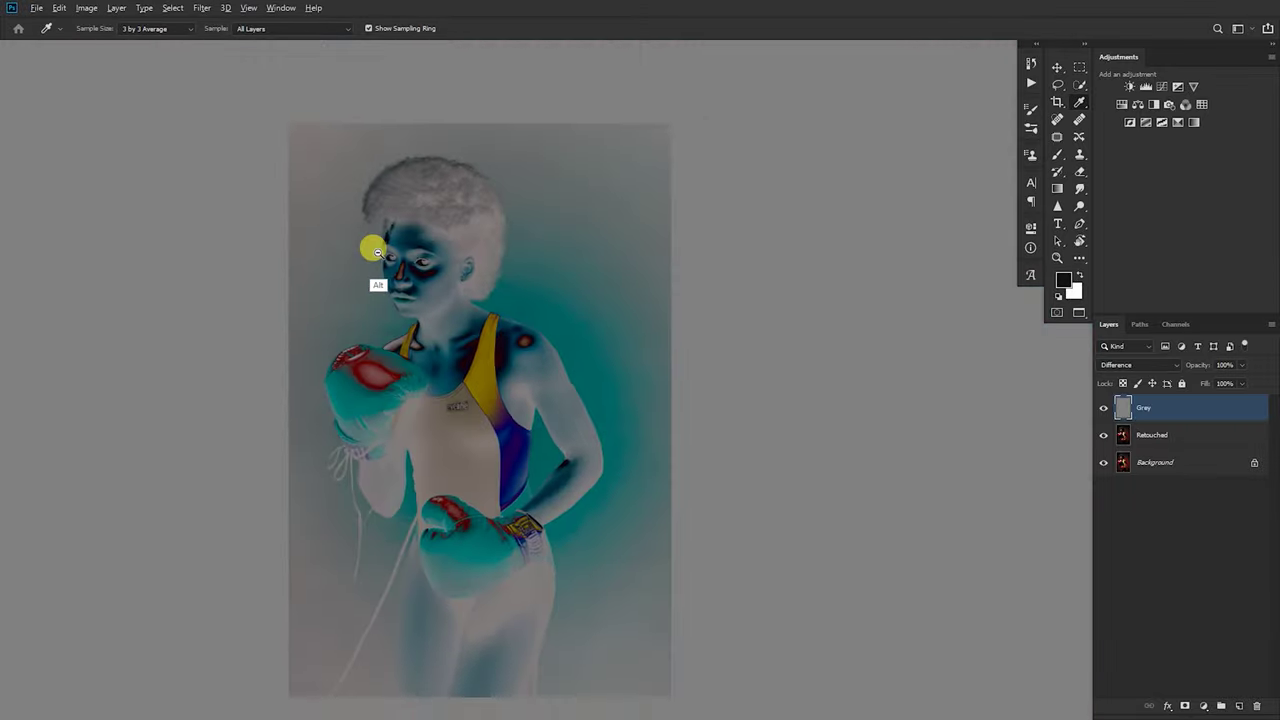
scroll(377, 252, "up", 3)
scroll(507, 298, "up", 1)
scroll(523, 320, "down", 4)
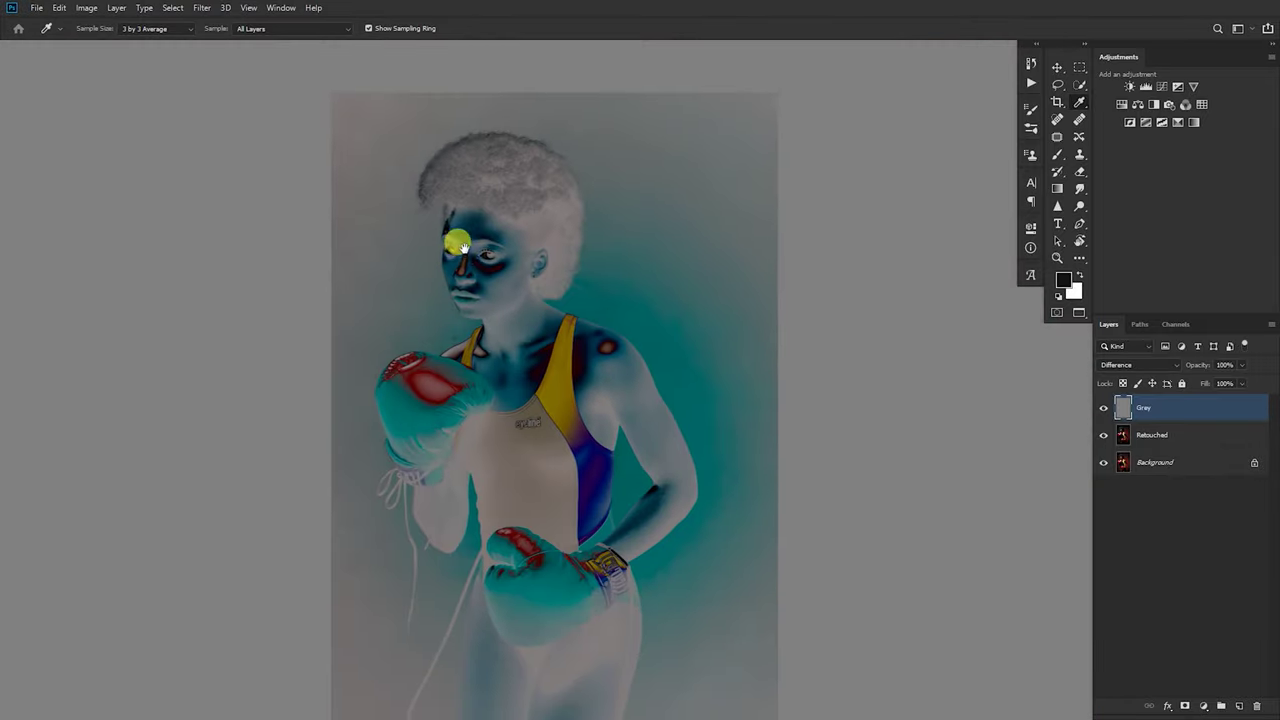
scroll(514, 306, "down", 2)
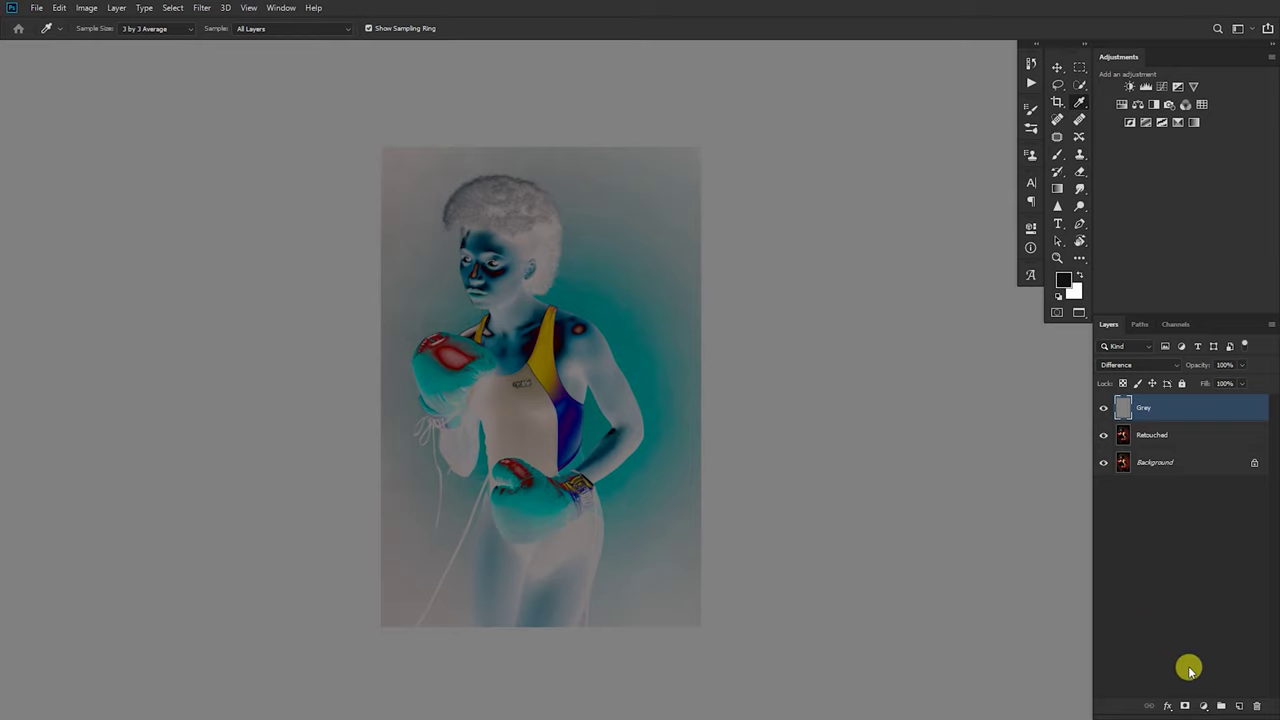
Add a Threshold adjustment layer above the Grey layer and set its threshold level to 2
left_click(1204, 706)
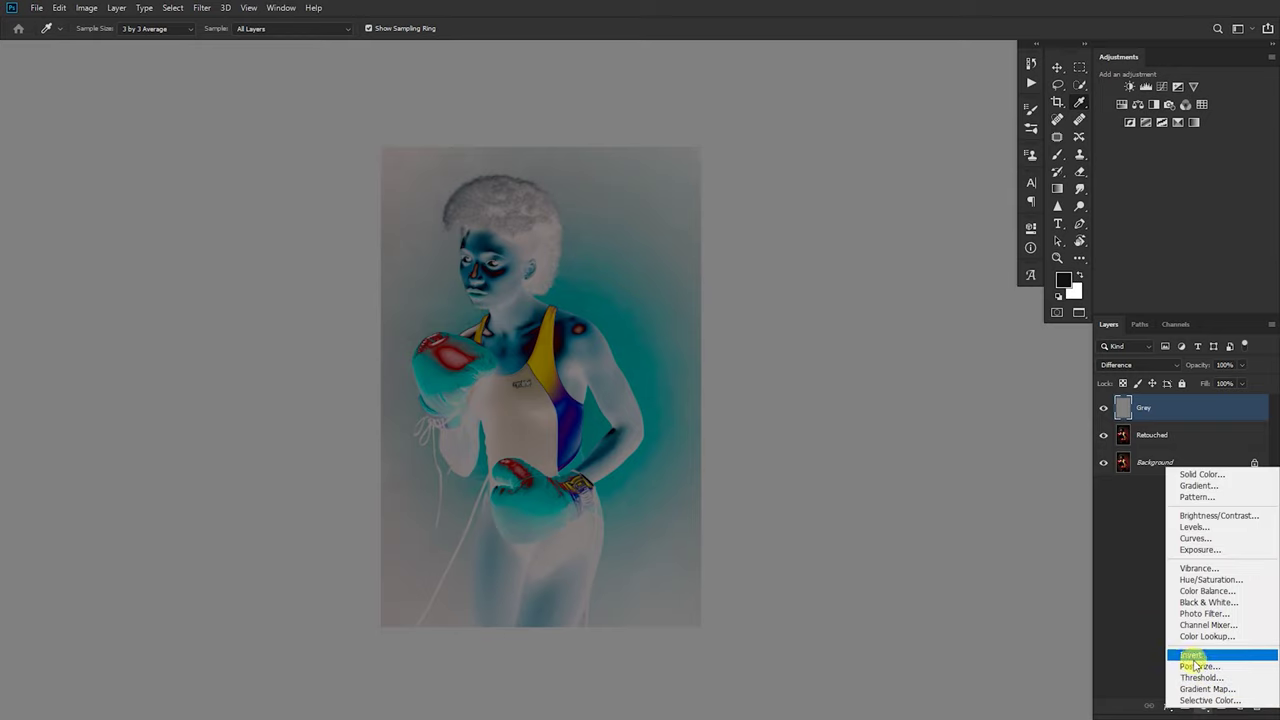
left_click(1196, 680)
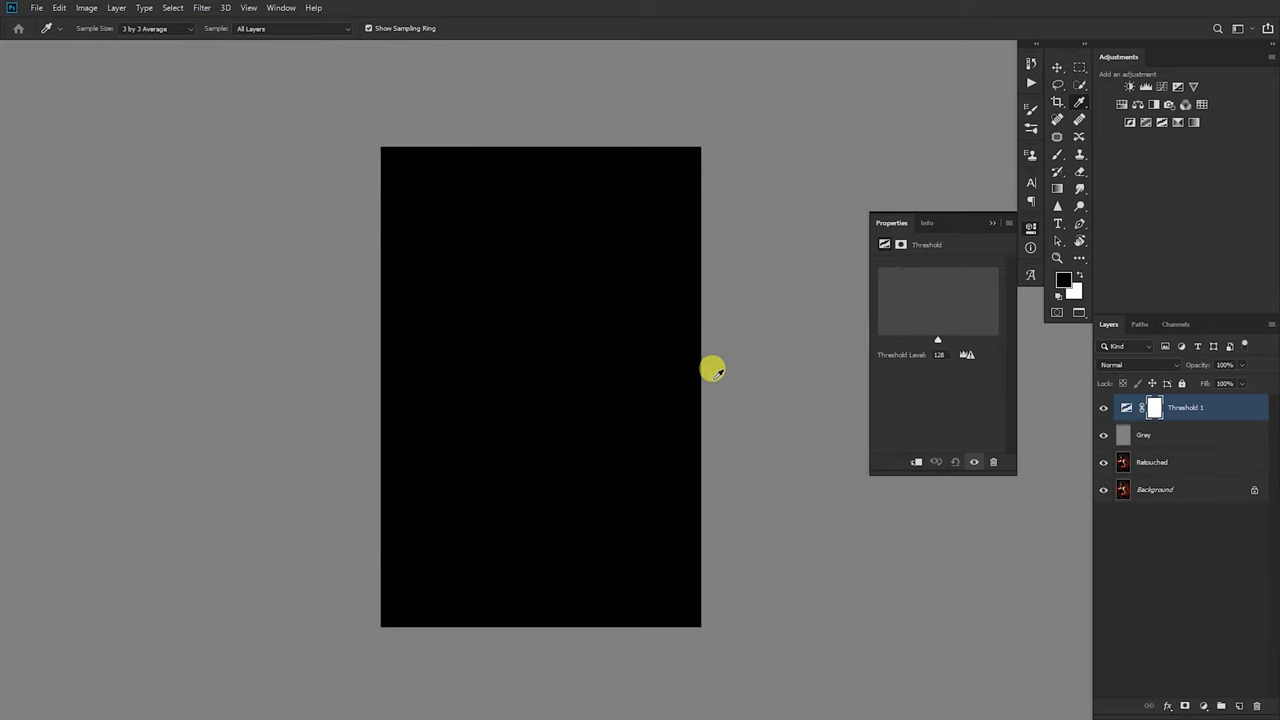
left_click(940, 354)
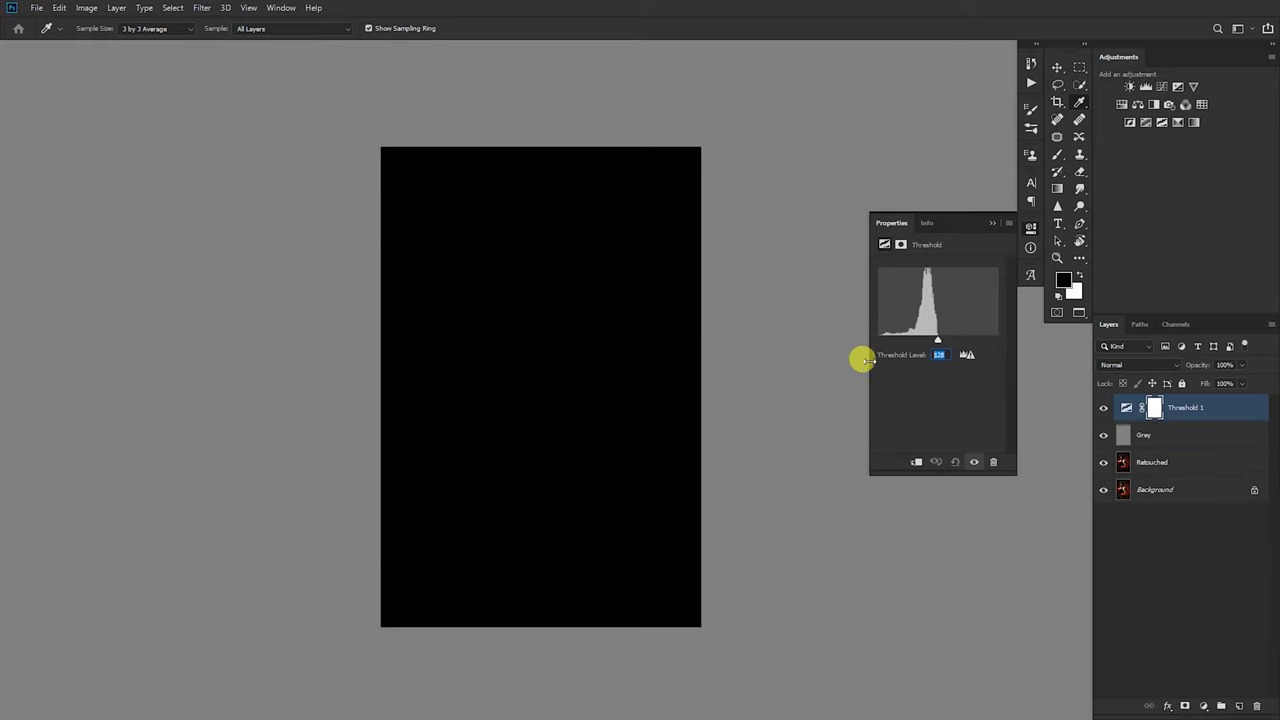
type("1")
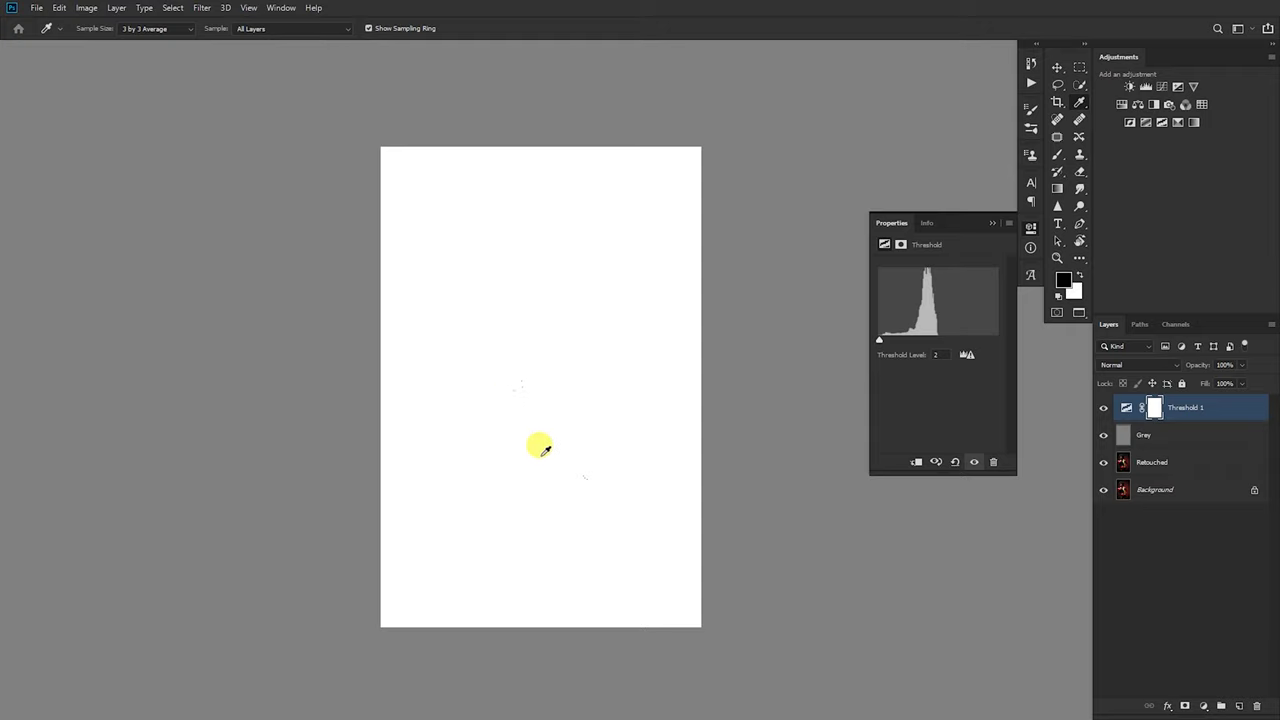
Try a threshold level of 1 on the Threshold adjustment layer and return it to 2
left_click_drag(508, 380, 550, 410)
left_click(940, 352)
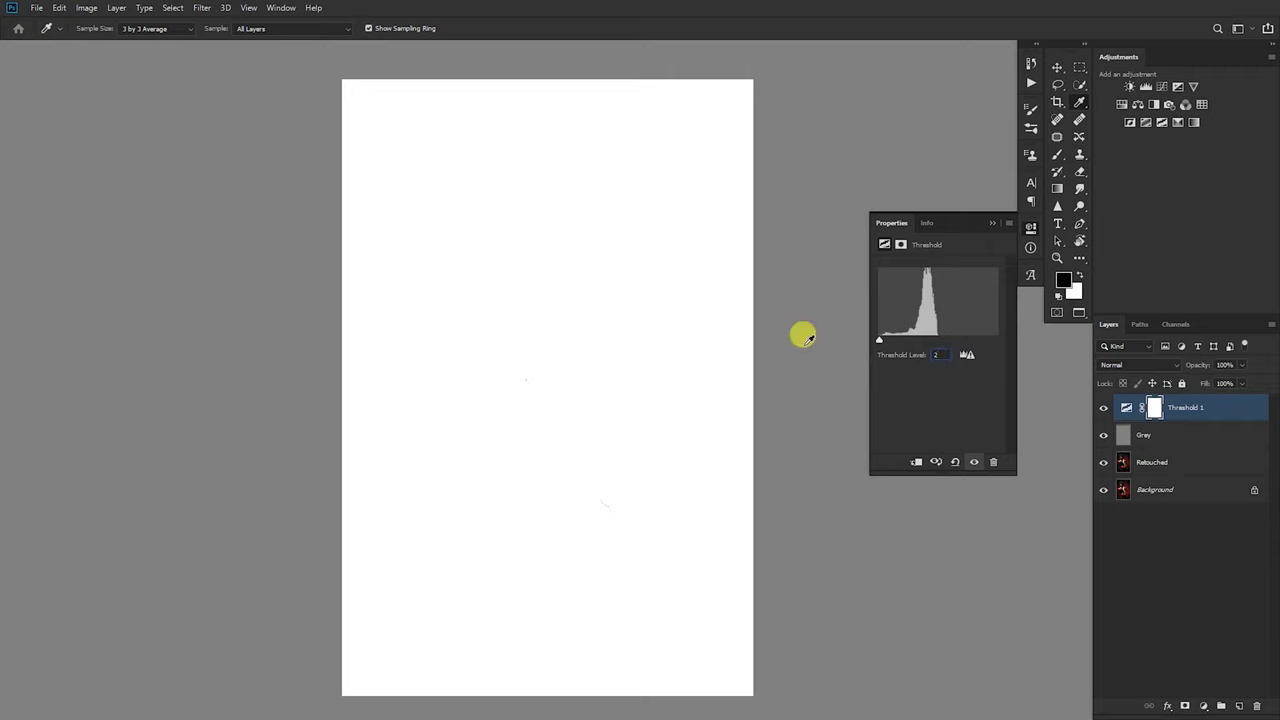
key("Up")
left_click(943, 354)
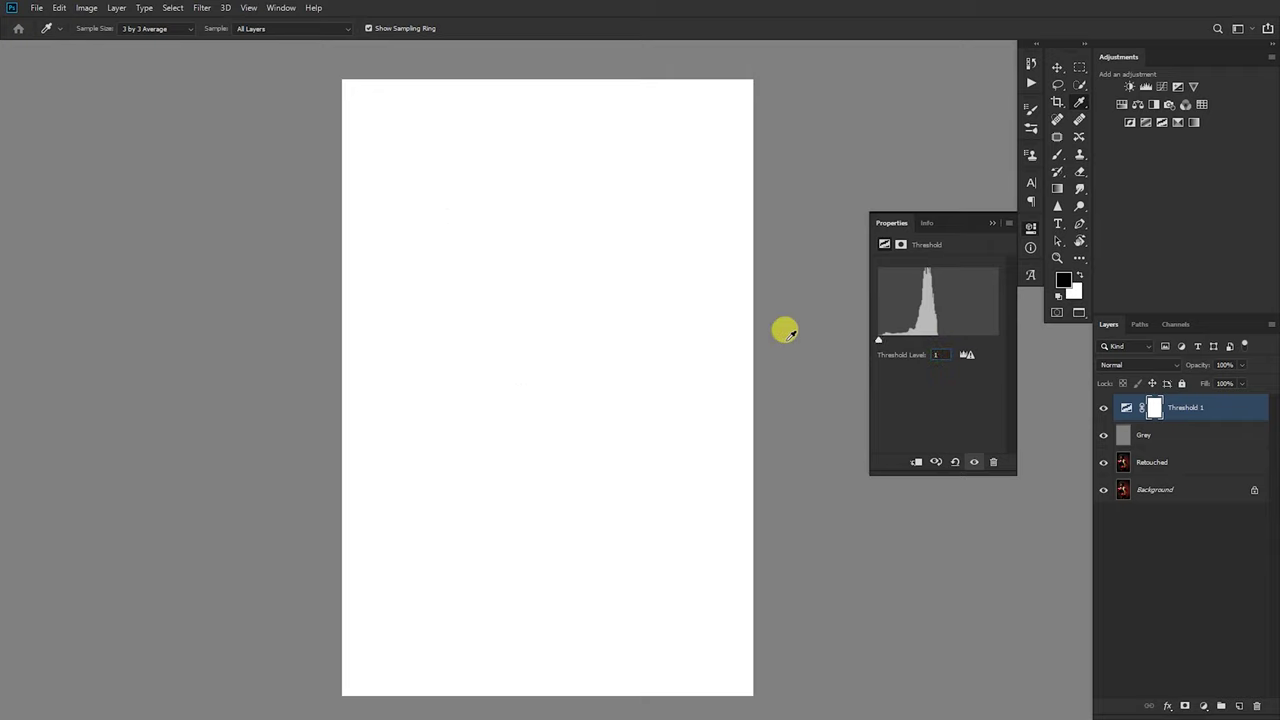
left_click_drag(601, 399, 717, 379)
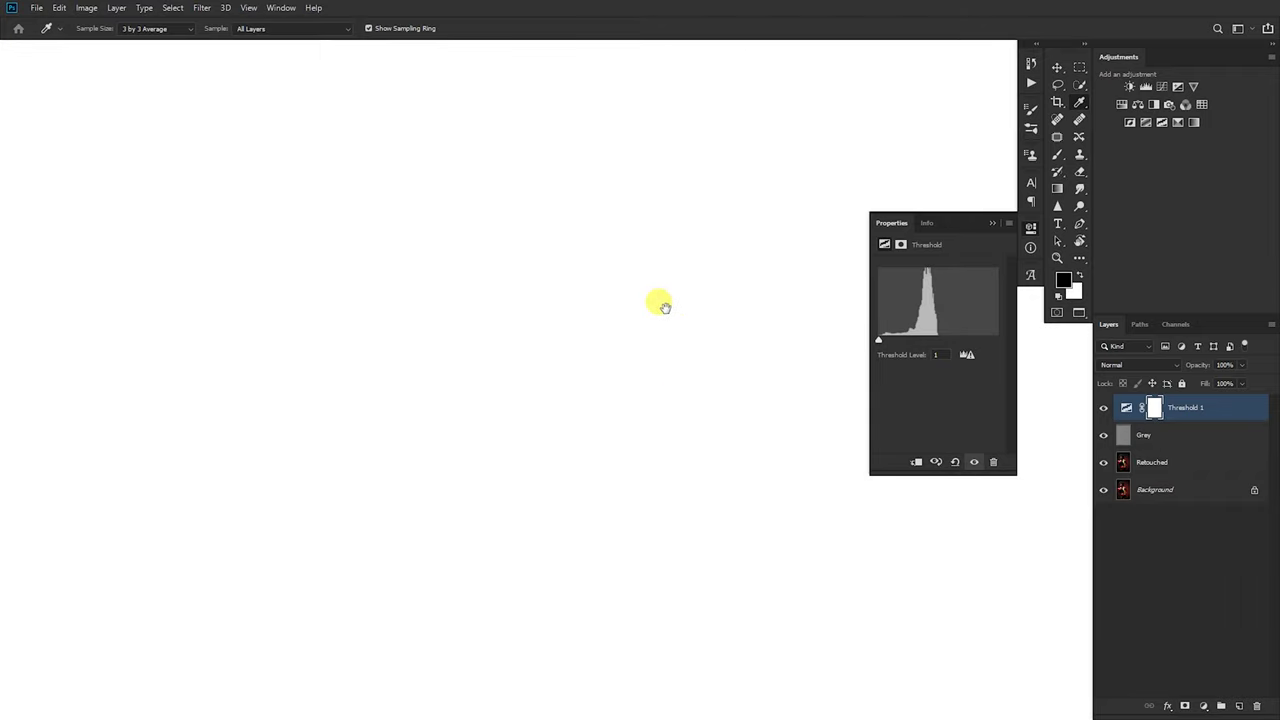
left_click(466, 429, "alt")
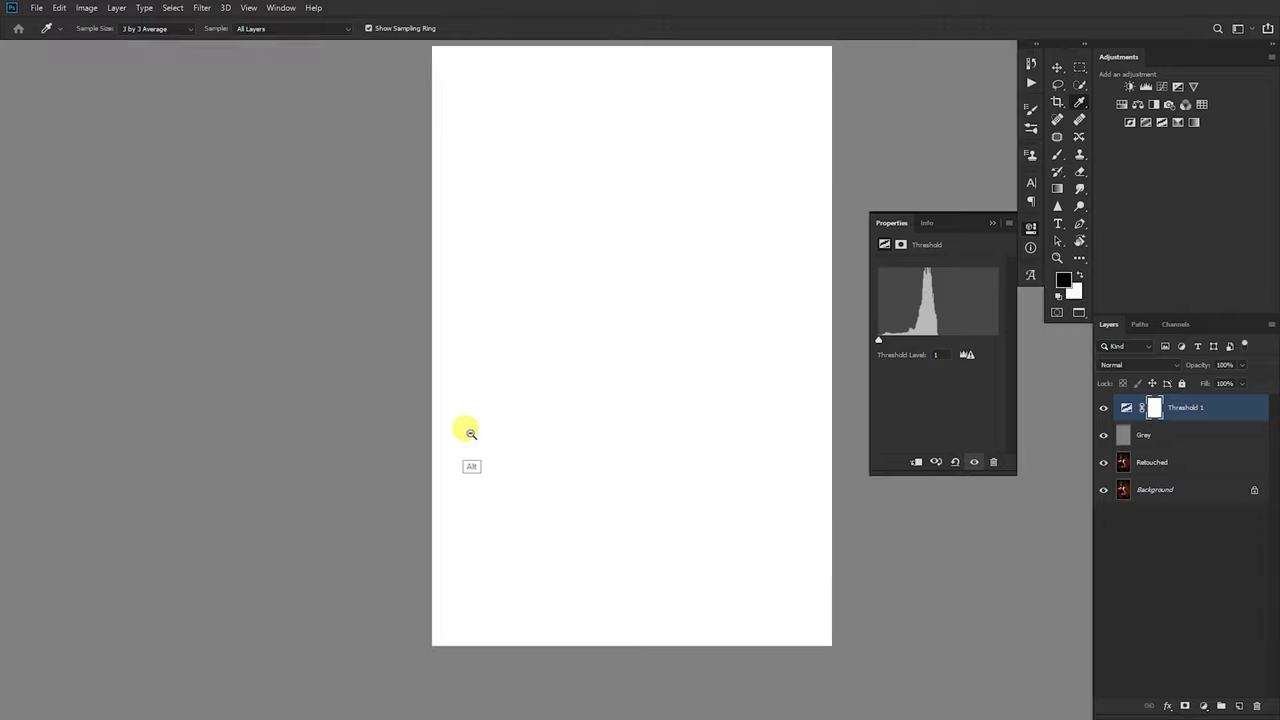
left_click(937, 354)
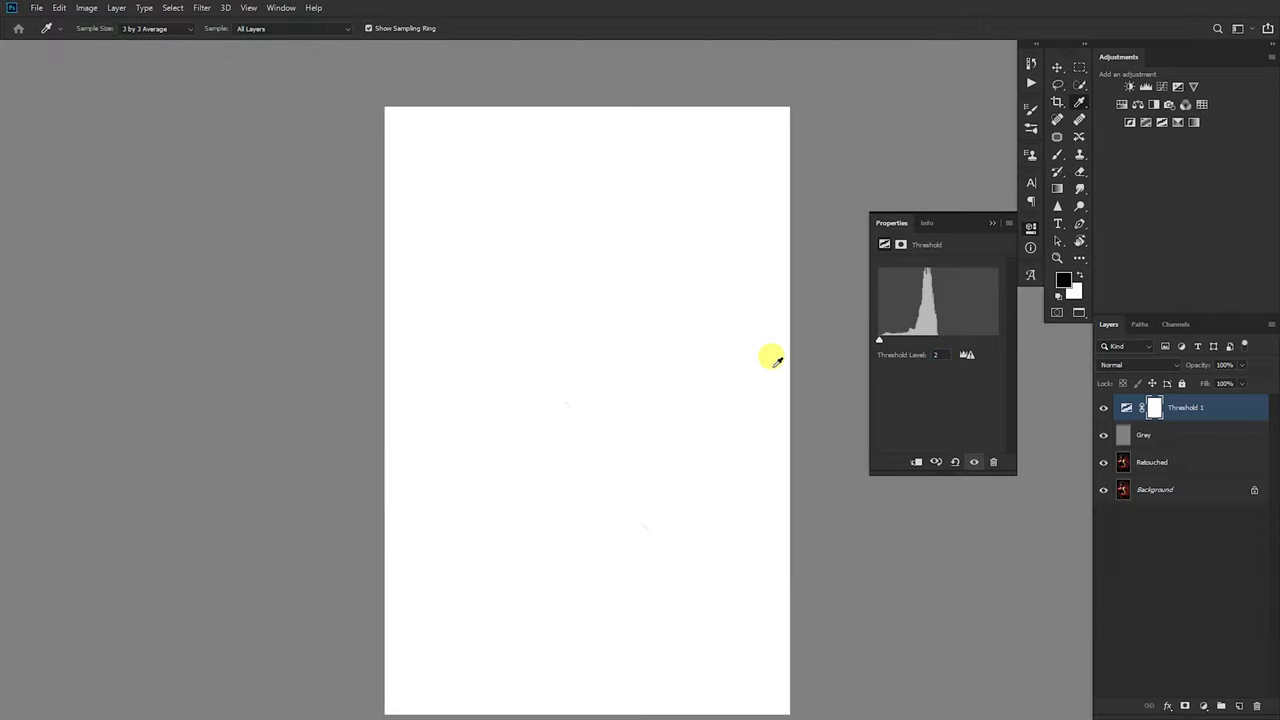
Set the Eyedropper sample size to Point Sample and place a color sampler on one of the black threshold pixels near the image's centre
left_click(615, 490, "ctrl")
left_click(640, 505, "ctrl")
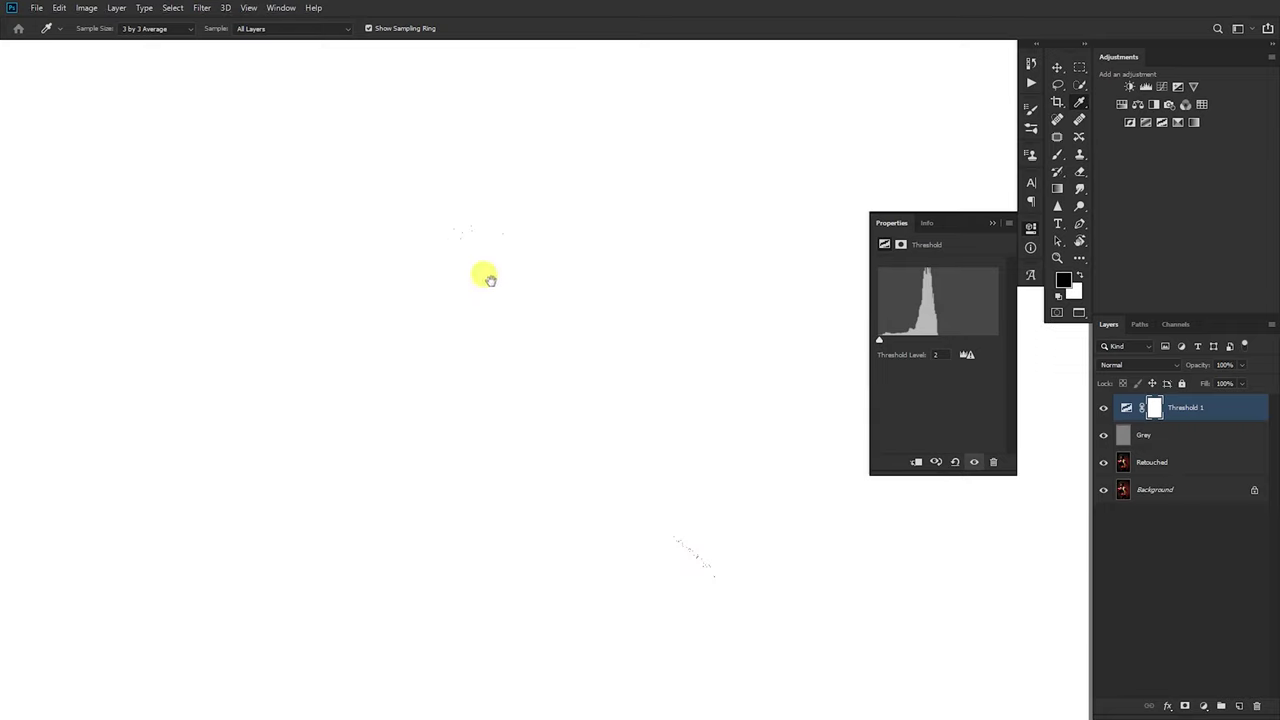
left_click(492, 204, "alt")
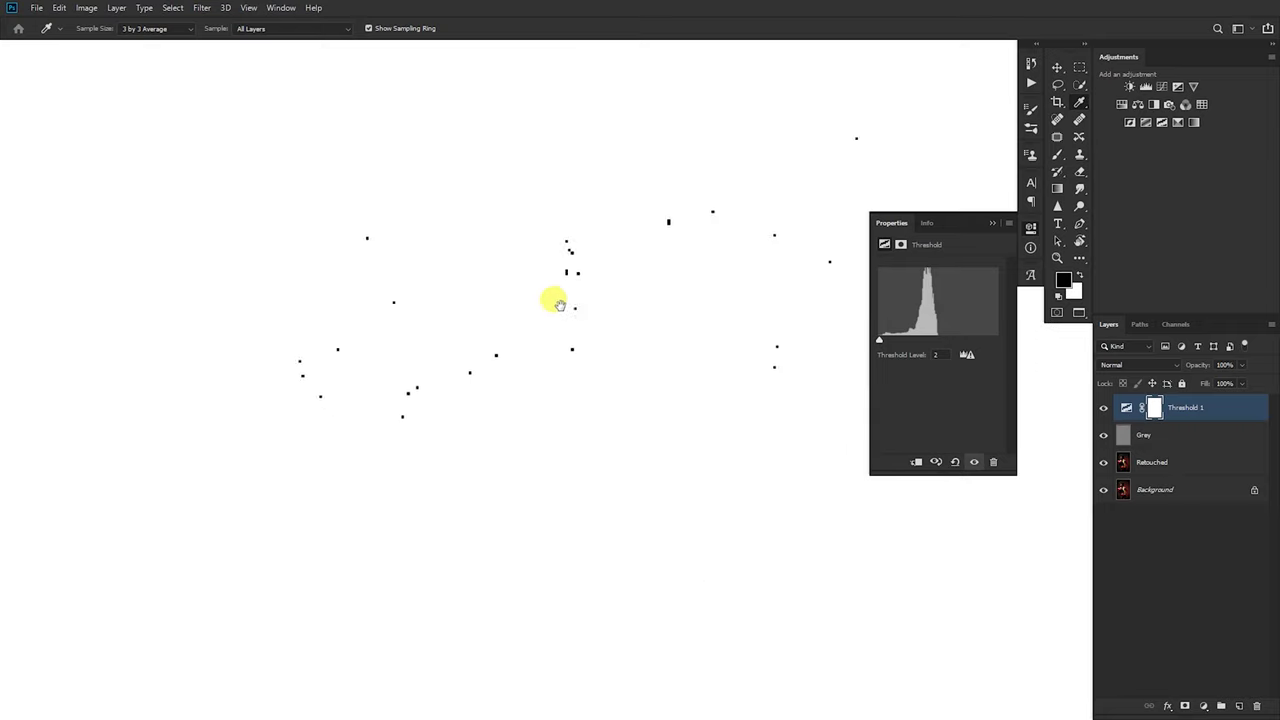
left_click(591, 222, "alt")
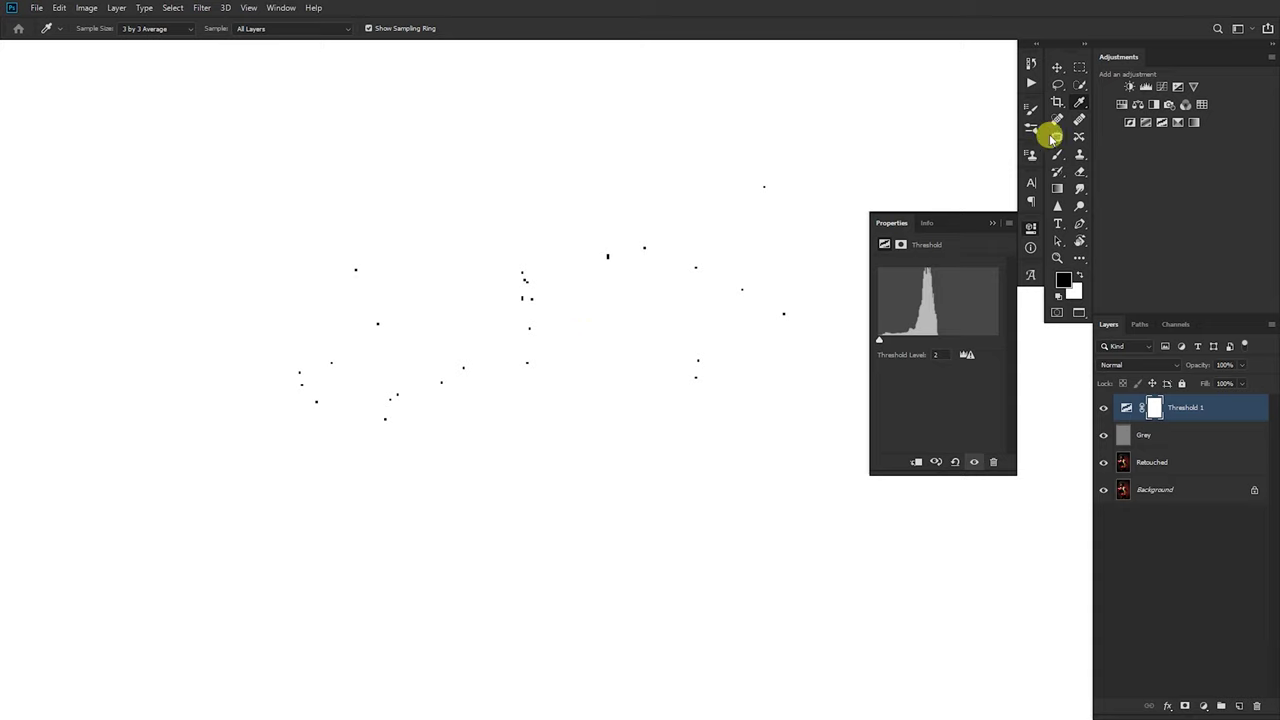
left_click(147, 29)
left_click(150, 41)
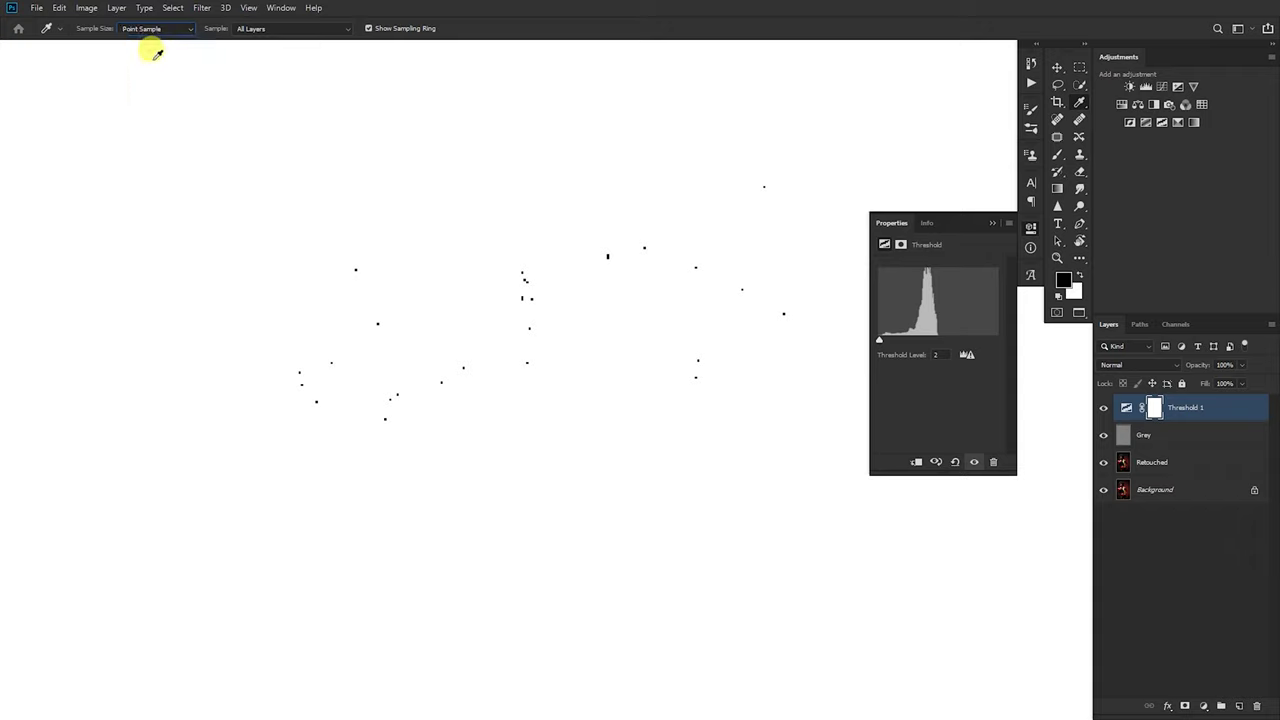
scroll(517, 283, "up", 2)
scroll(566, 289, "up", 10)
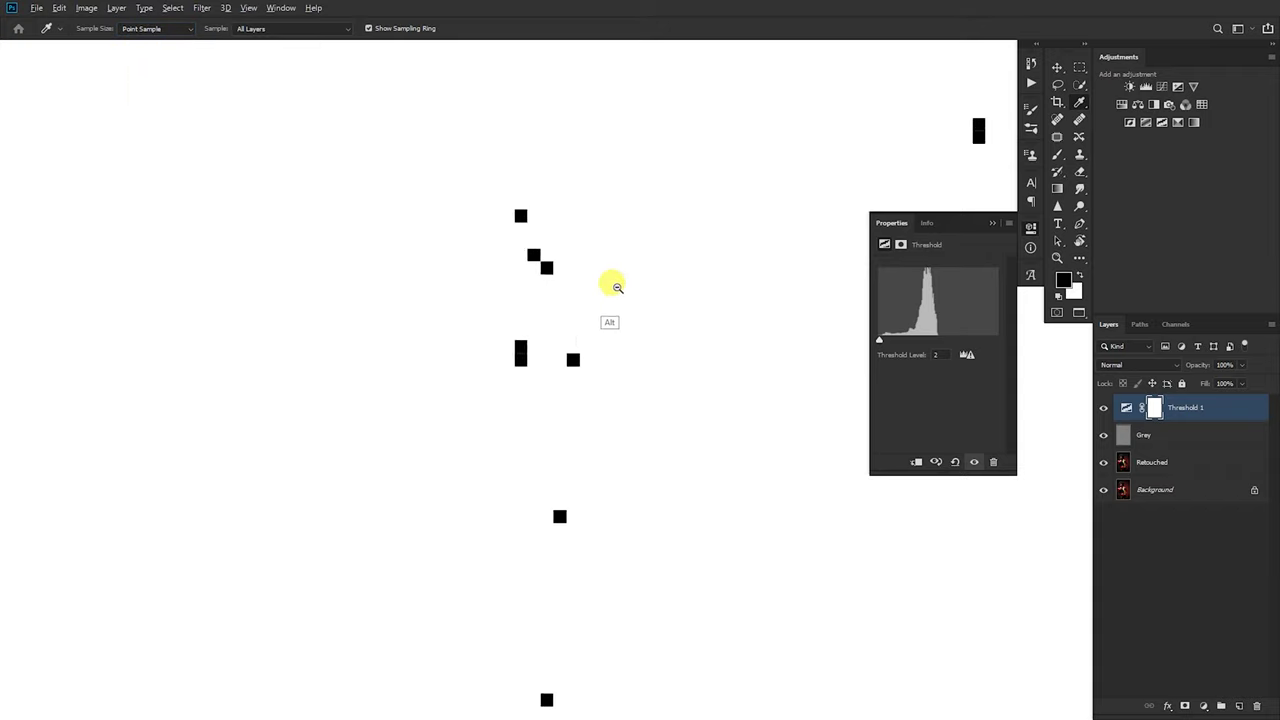
left_click(608, 219, "shift")
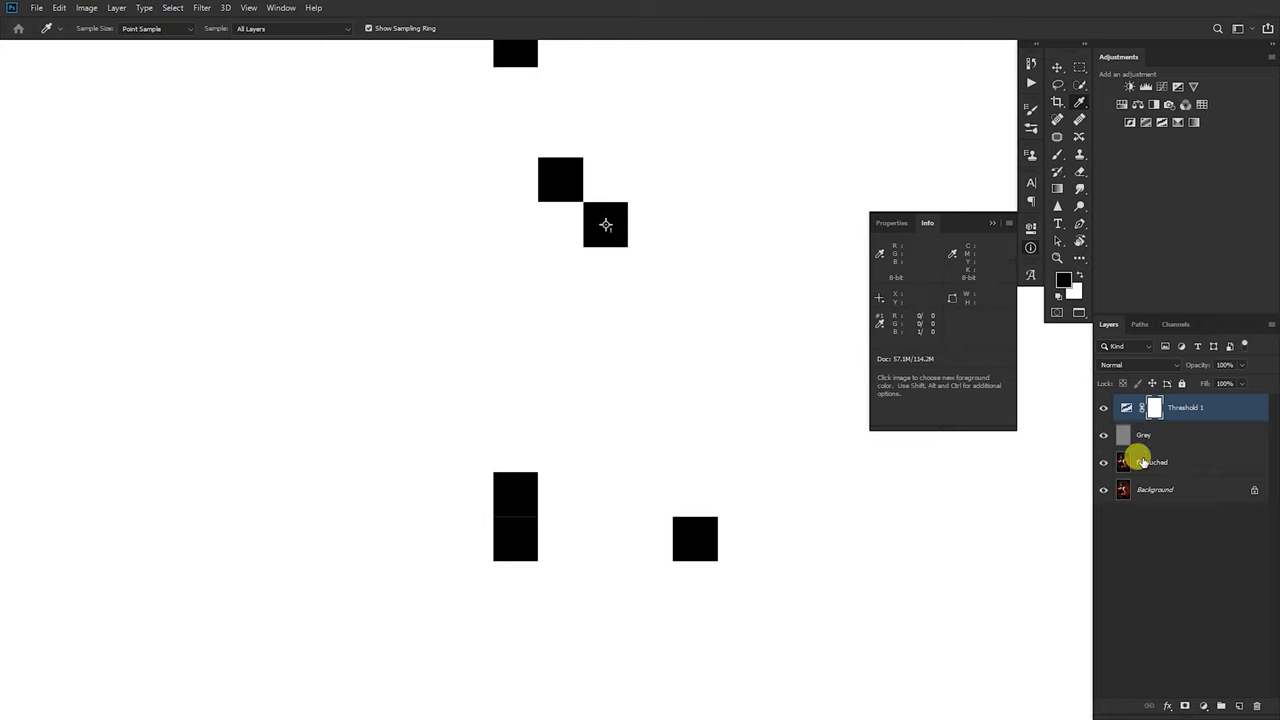
Delete the Threshold 1 and Grey layers, leaving the Retouched layer on top
key("Delete")
key("Delete")
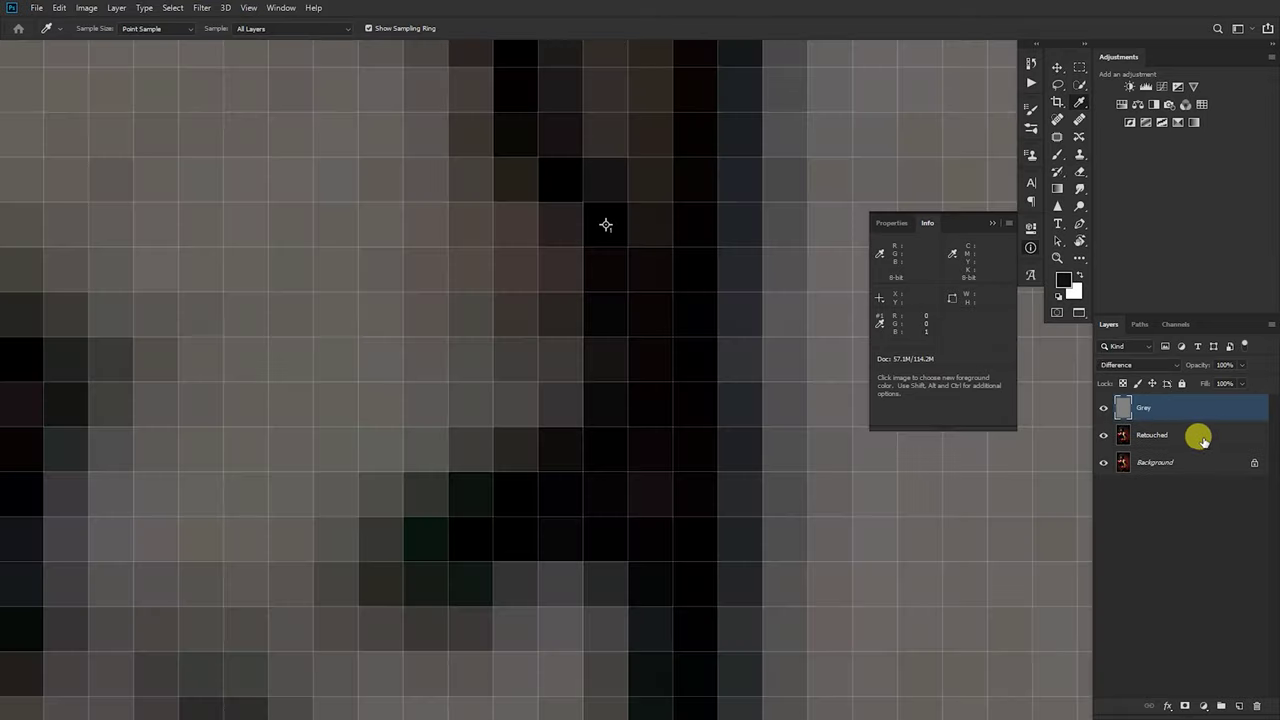
mouse_move(637, 365)
left_mouse_down()
mouse_move(560, 357)
mouse_move(648, 350)
left_mouse_up()
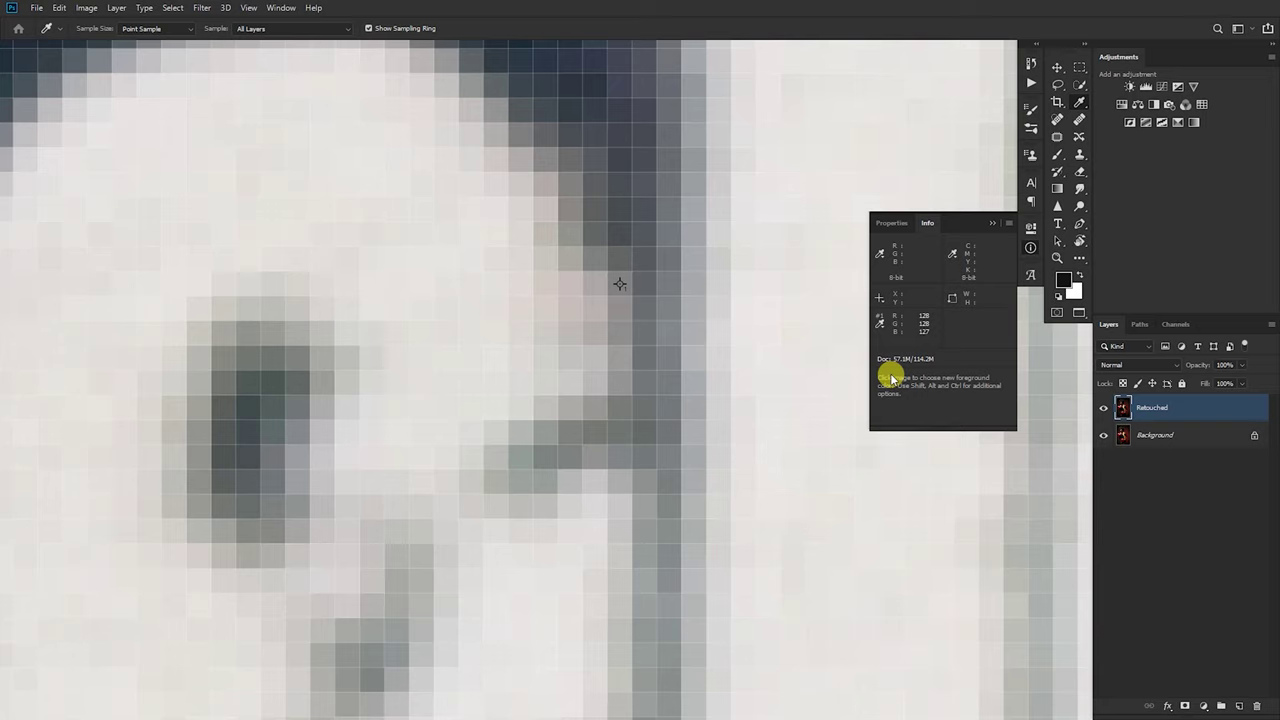
Set the background color to neutral gray at 50% brightness (808080) and check its RGB values in the Color Picker
left_click(1071, 292)
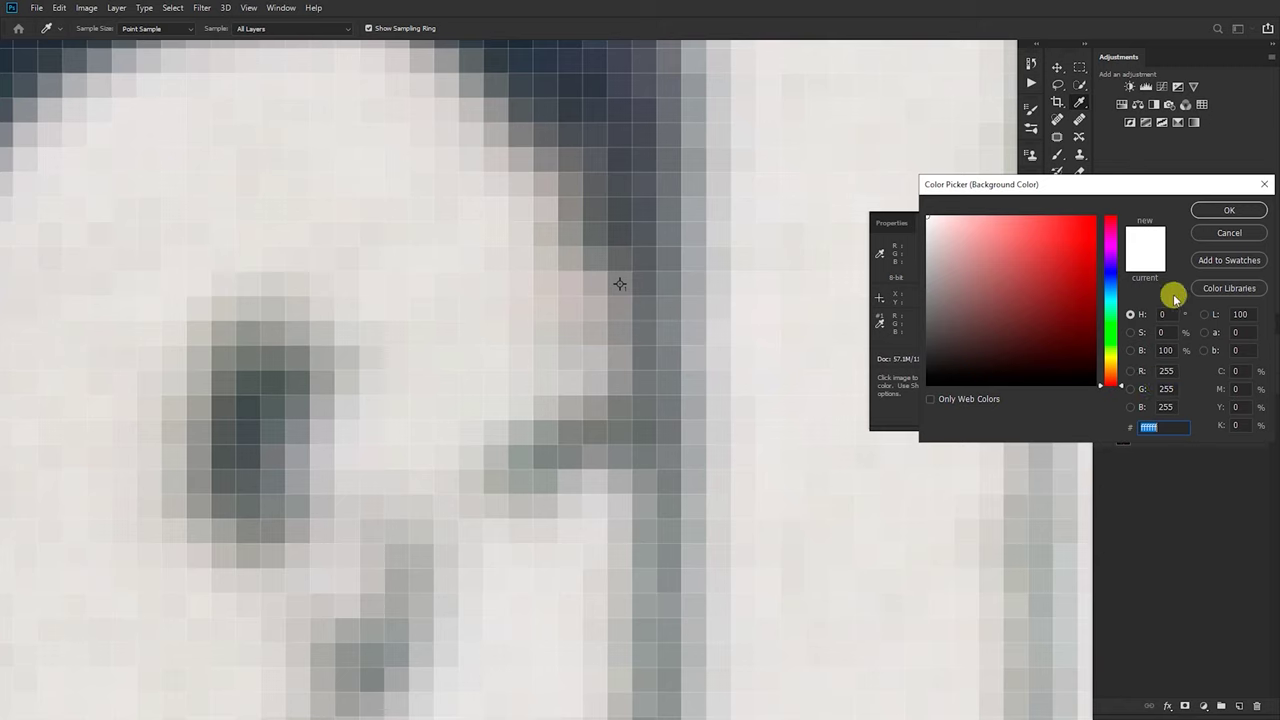
left_click_drag(926, 216, 900, 423)
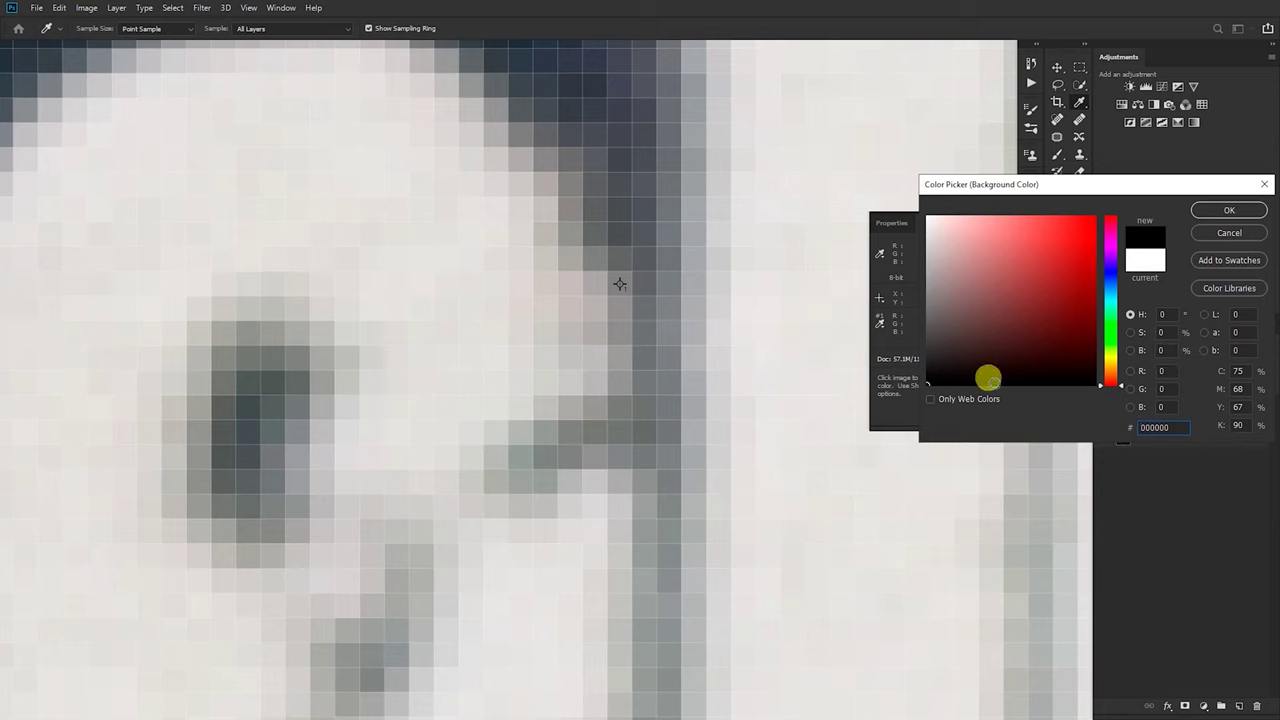
left_click(1161, 350)
key("Return")
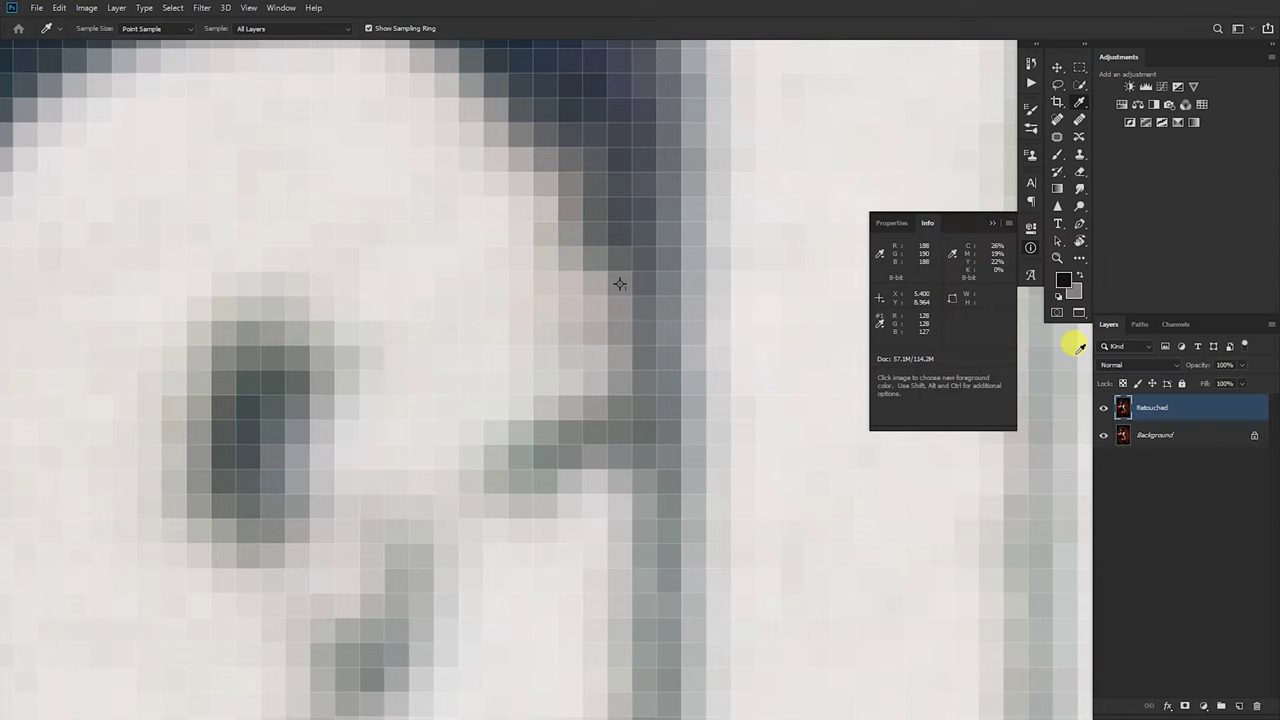
left_click(1071, 291)
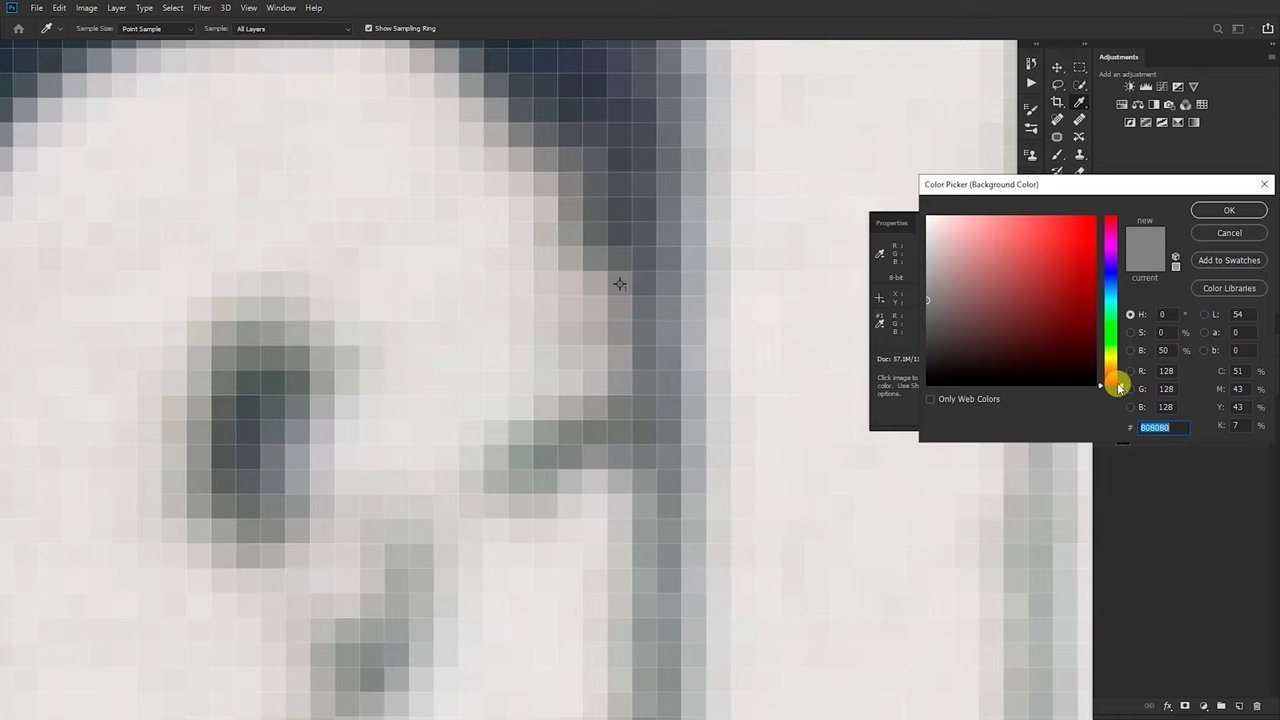
left_click(1228, 235)
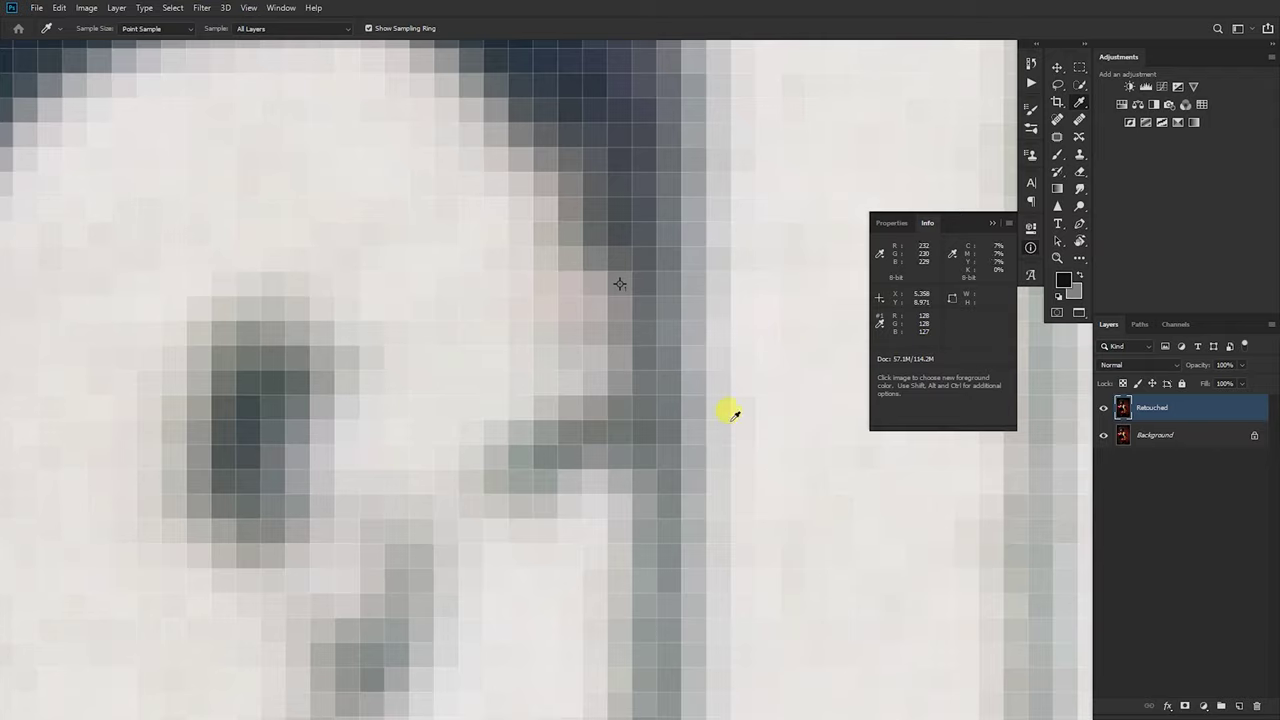
Add a Curves adjustment layer above the Retouched layer and arrange its properties and the Info readout side by side
left_click_drag(686, 349, 631, 431)
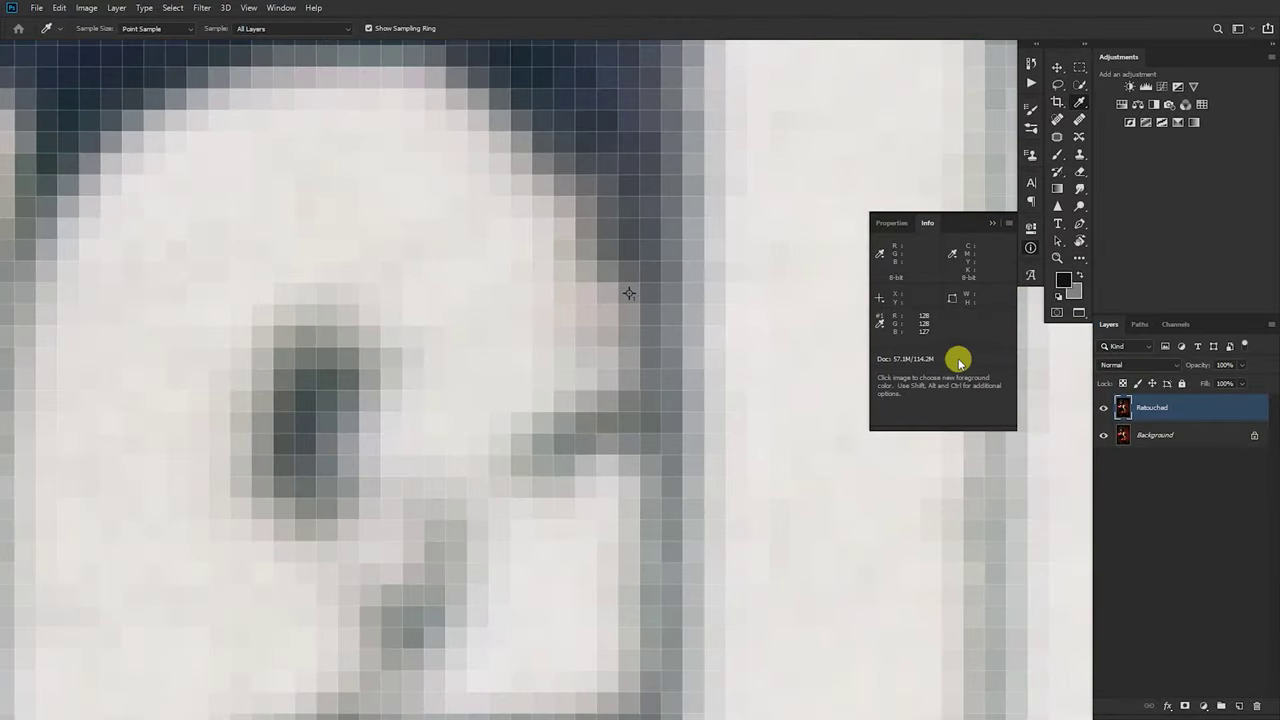
left_click_drag(1033, 253, 962, 192)
left_click(960, 180)
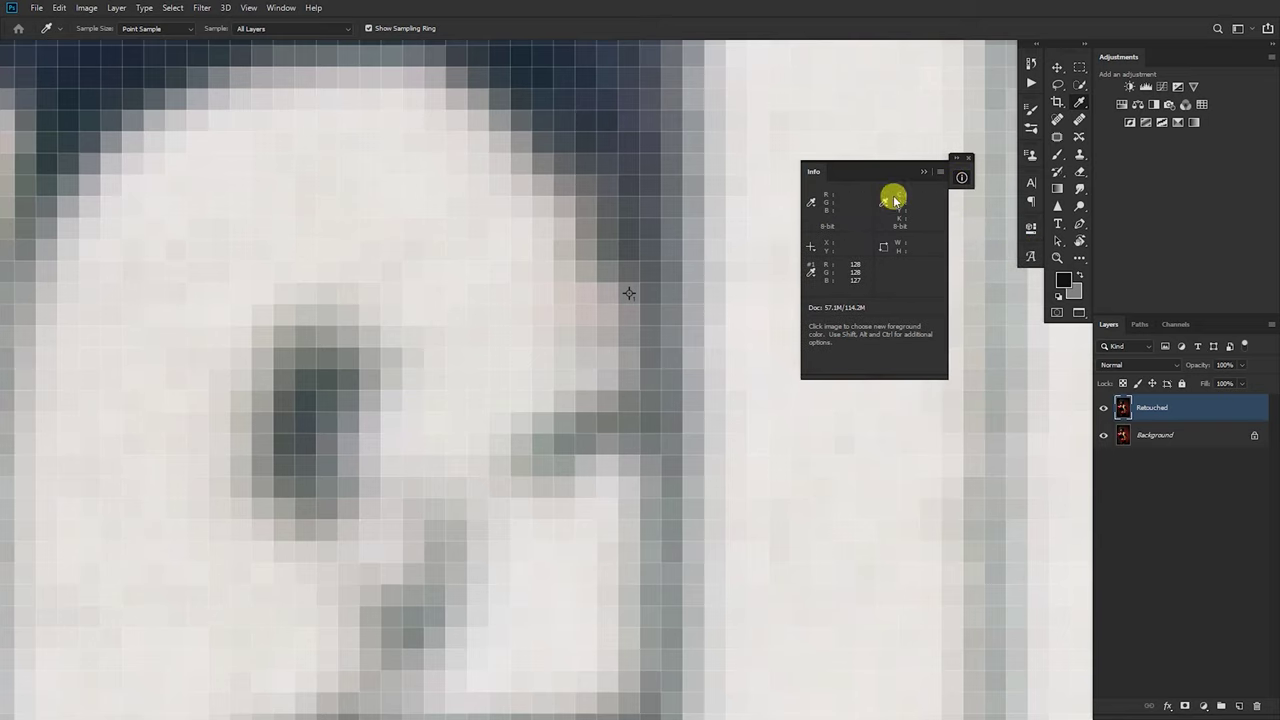
left_click(1164, 90)
left_click_drag(951, 217, 876, 427)
left_click_drag(888, 170, 1030, 252)
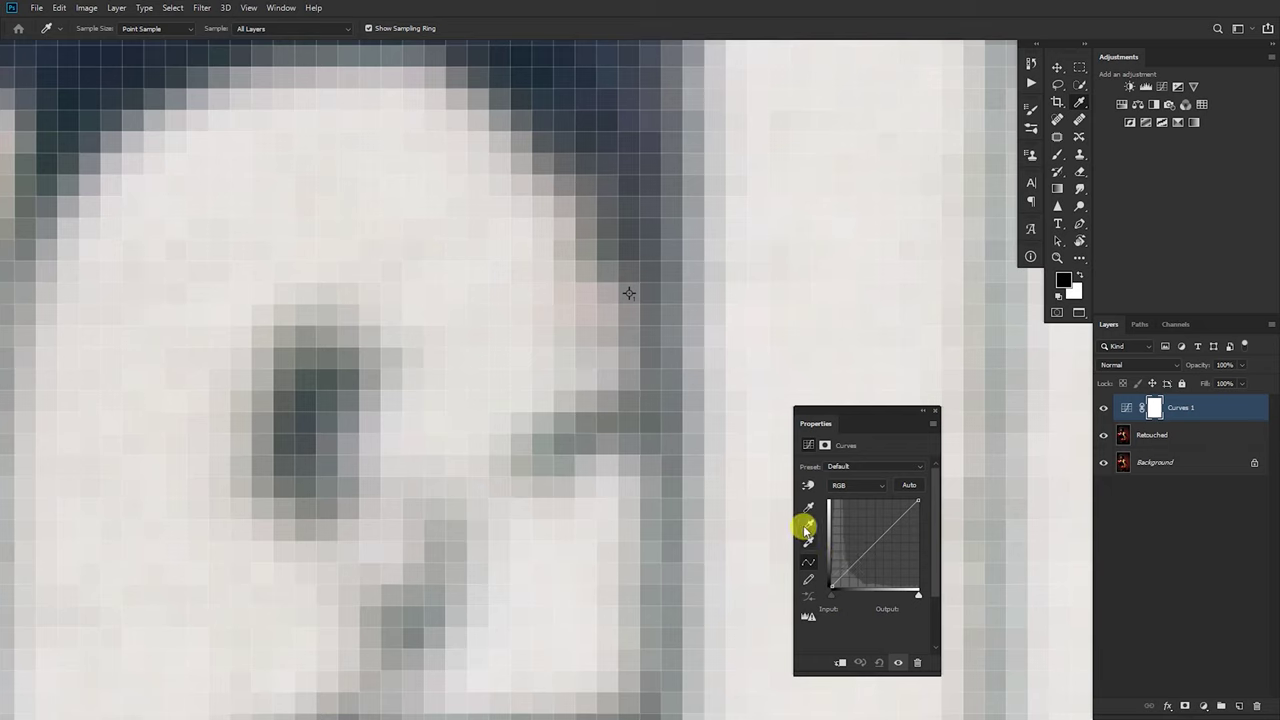
left_click(1030, 256)
left_click_drag(820, 416, 729, 89)
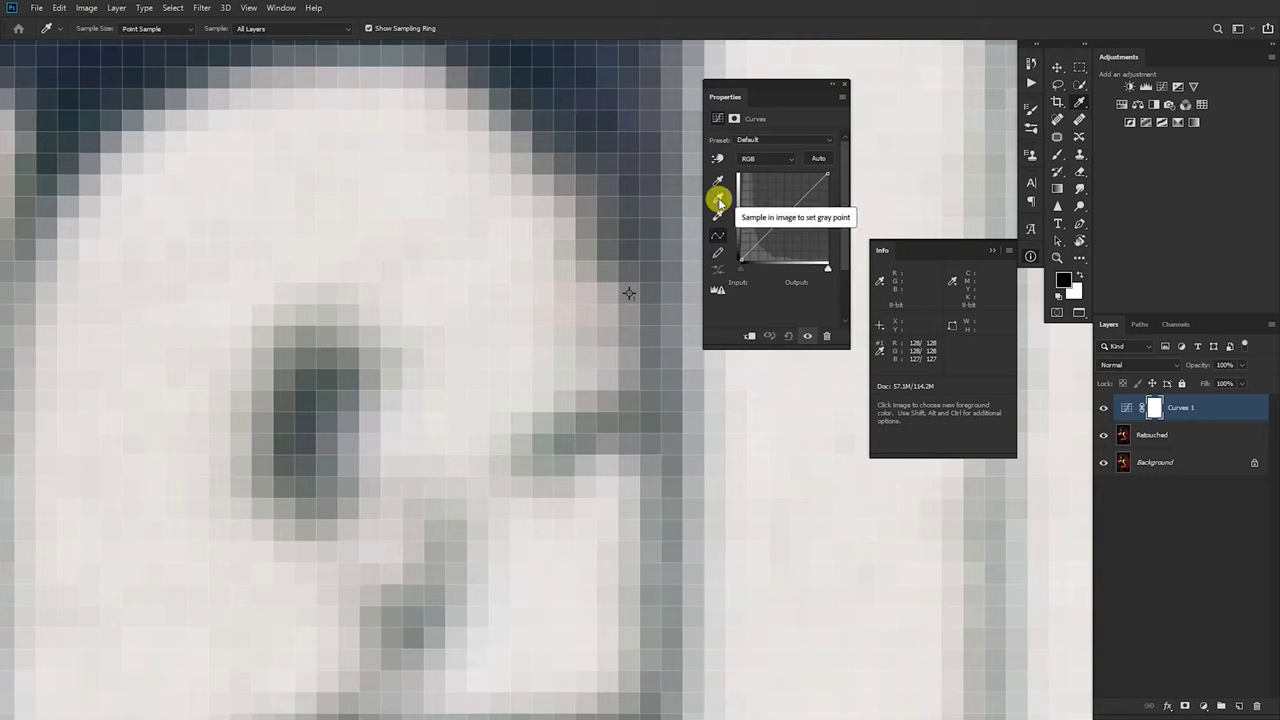
Set the Curves gray point by sampling the pixel marked by the color sampler on the swimsuit logo
left_click(718, 201)
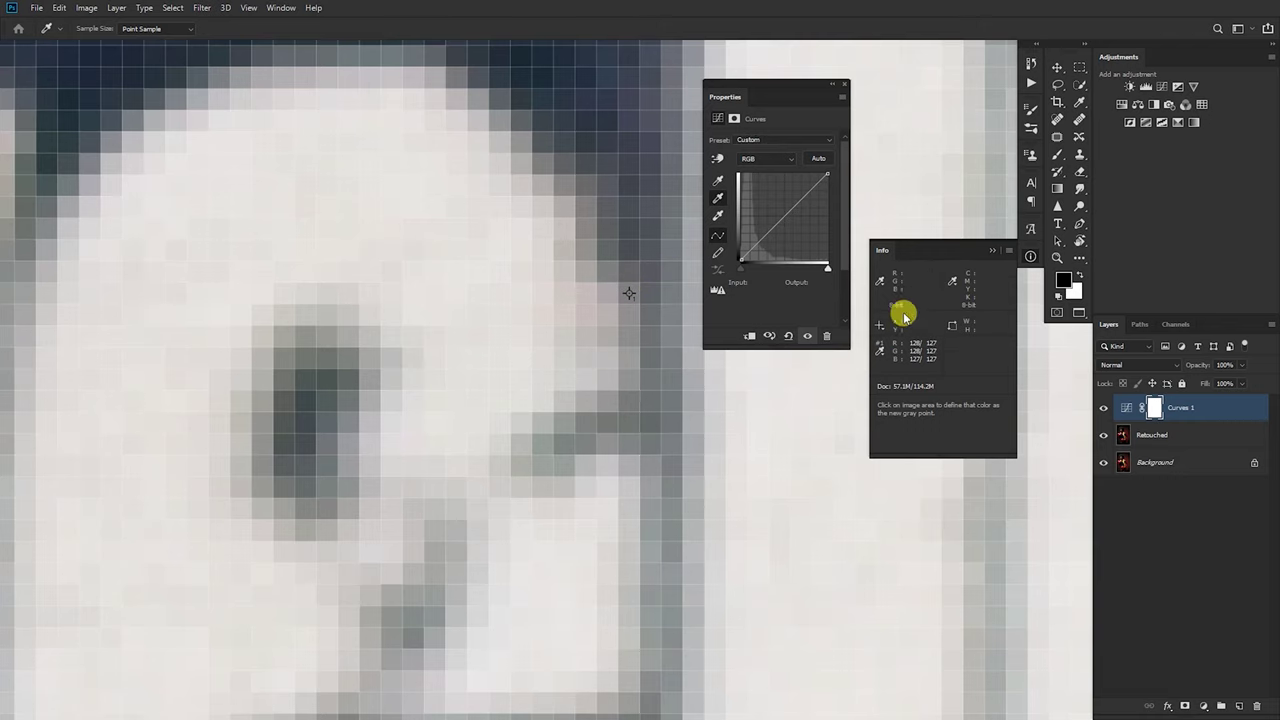
left_click(586, 277)
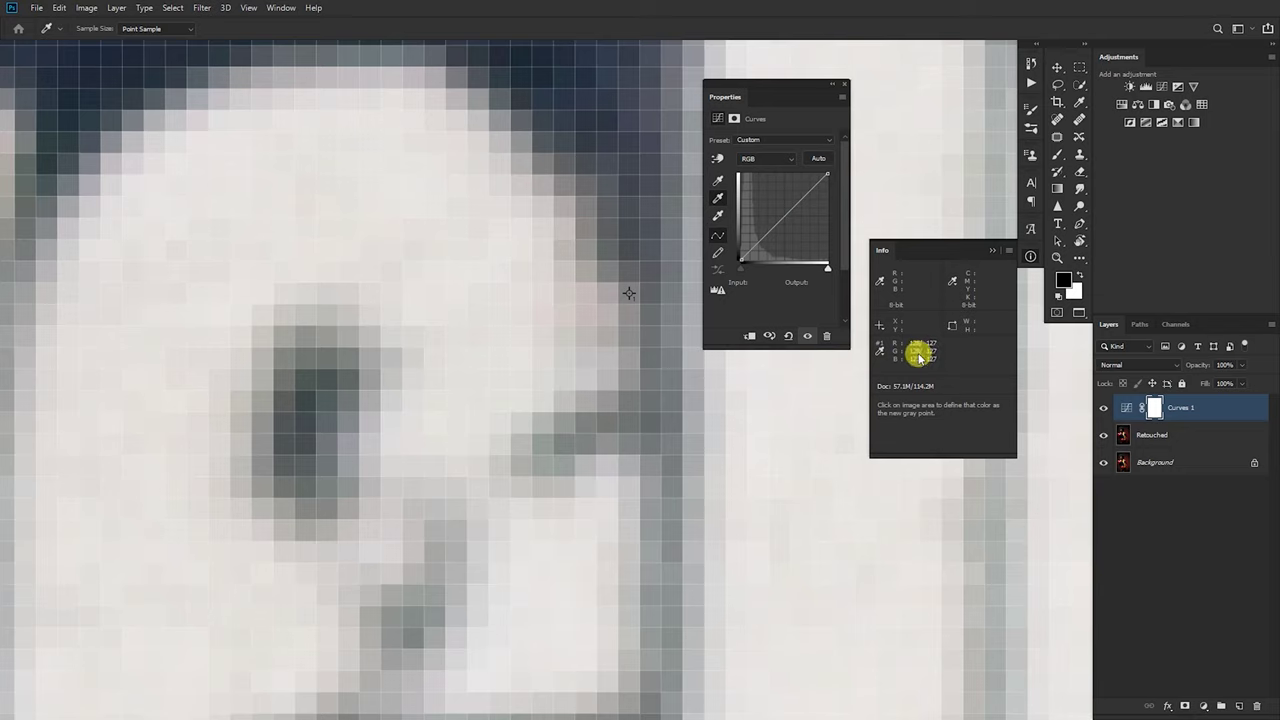
key("alt")
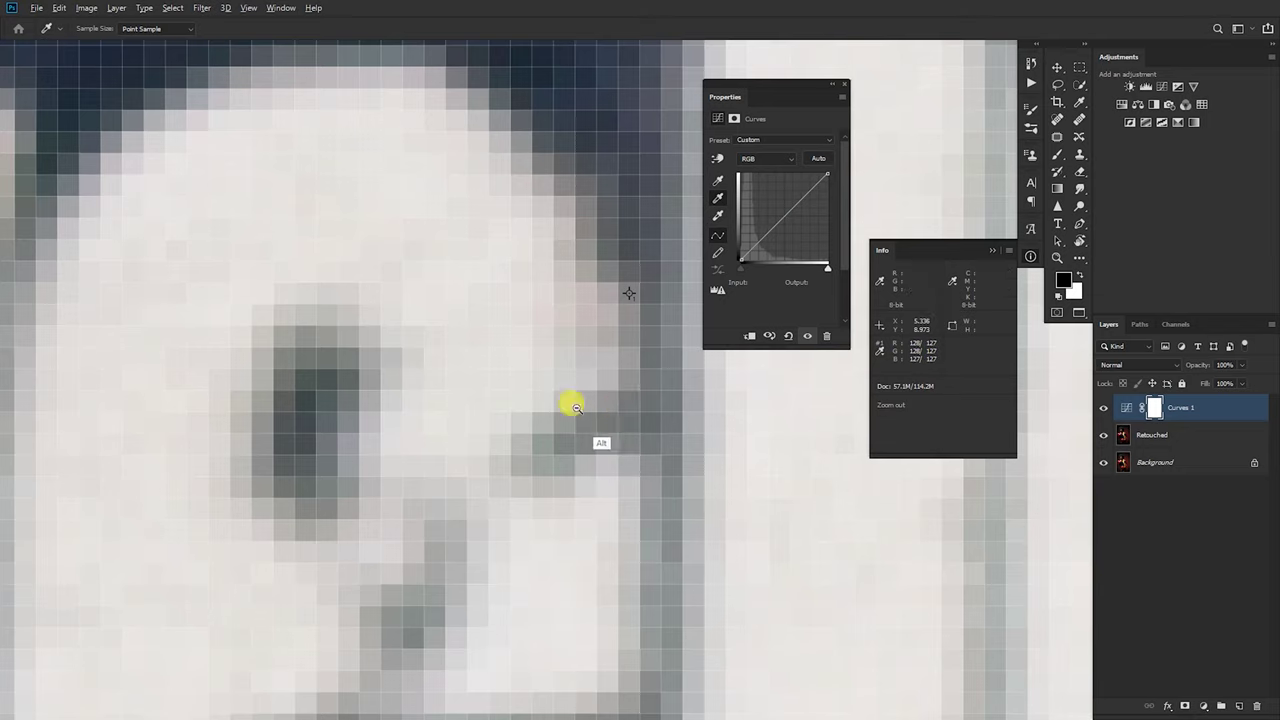
Examine the color-corrected photo as a whole and the sampled pixel on the swimsuit's eyeline logo up close
scroll(575, 407, "down", 10)
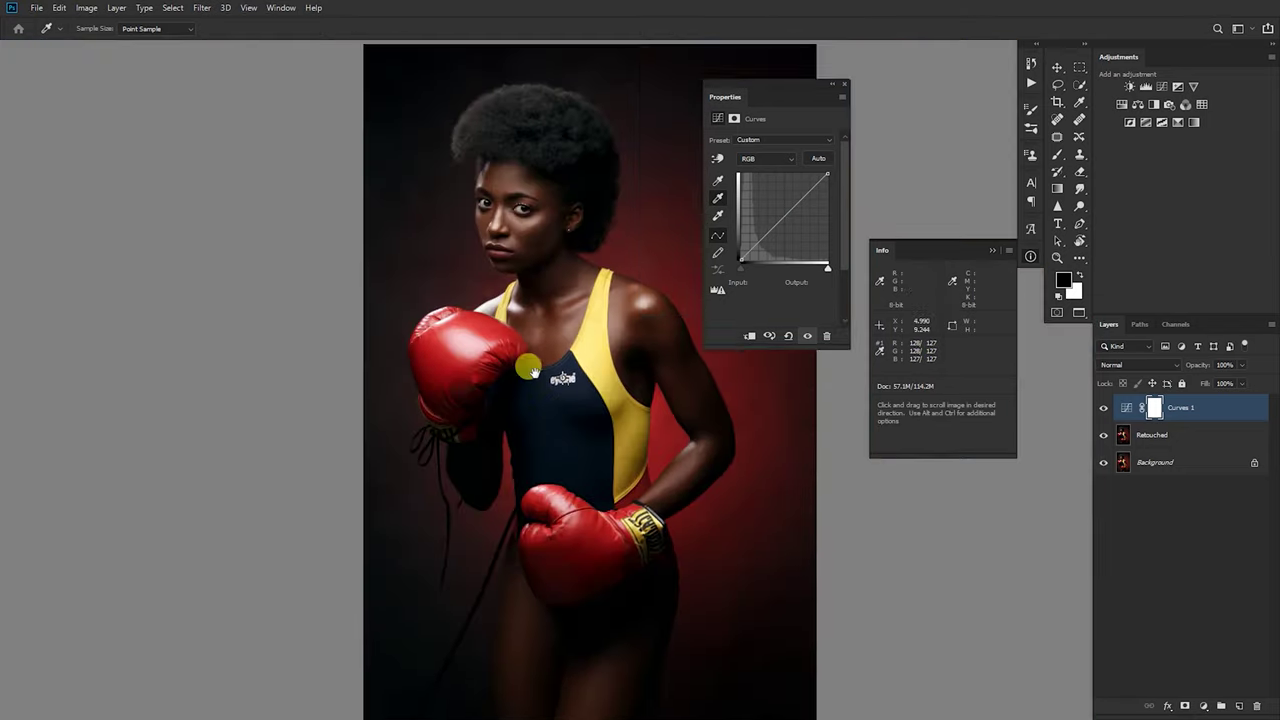
scroll(528, 369, "down", 3)
scroll(491, 406, "up", 1)
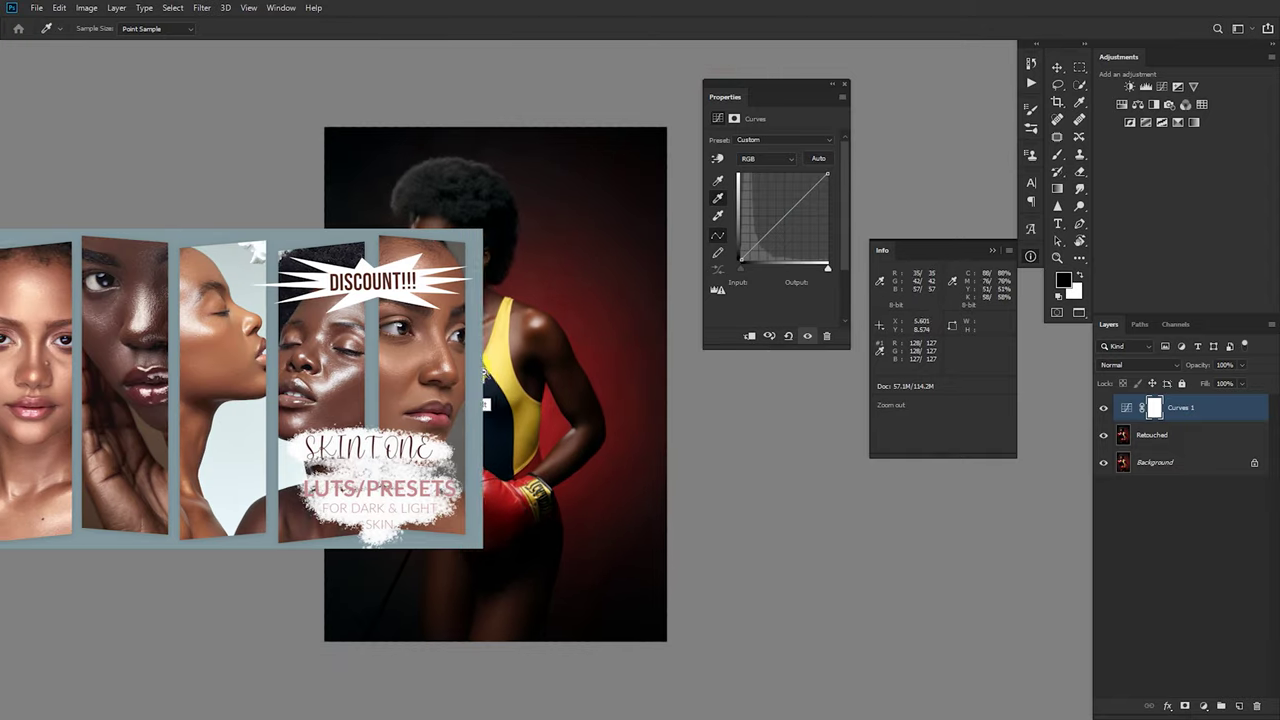
scroll(486, 403, "up", 2)
scroll(500, 390, "down", 3)
scroll(518, 374, "up", 1)
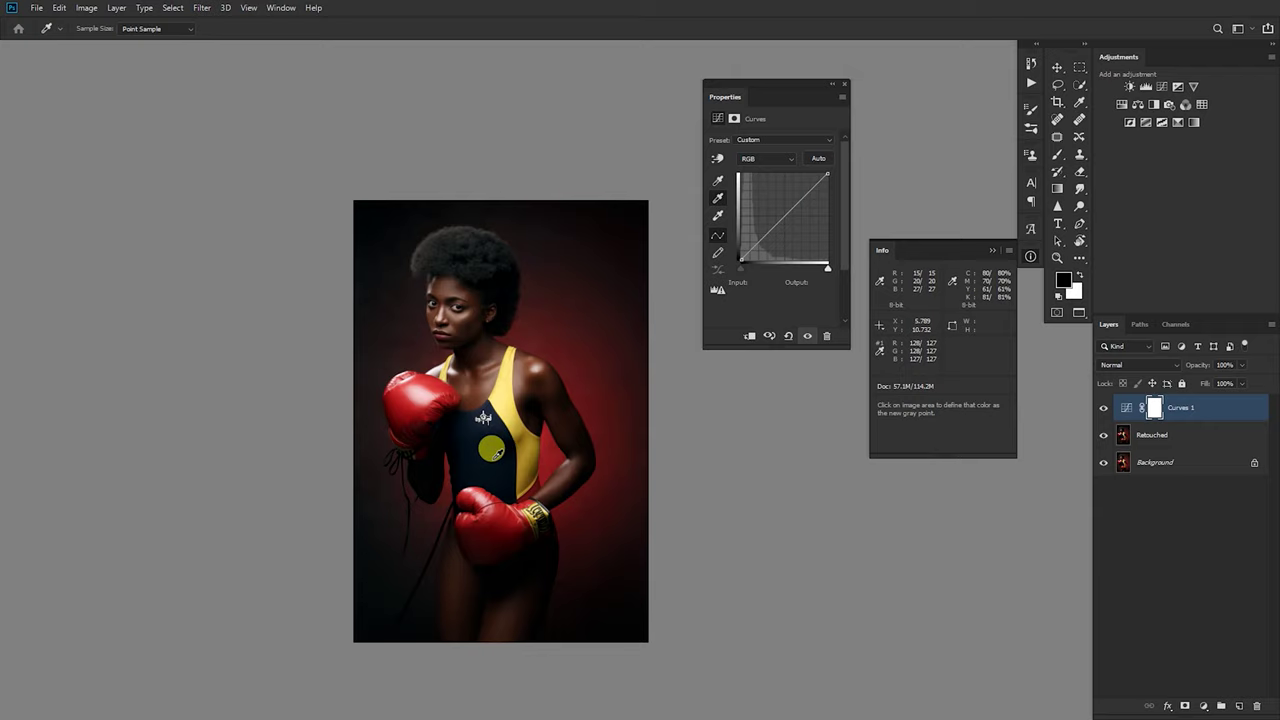
scroll(482, 416, "up", 5)
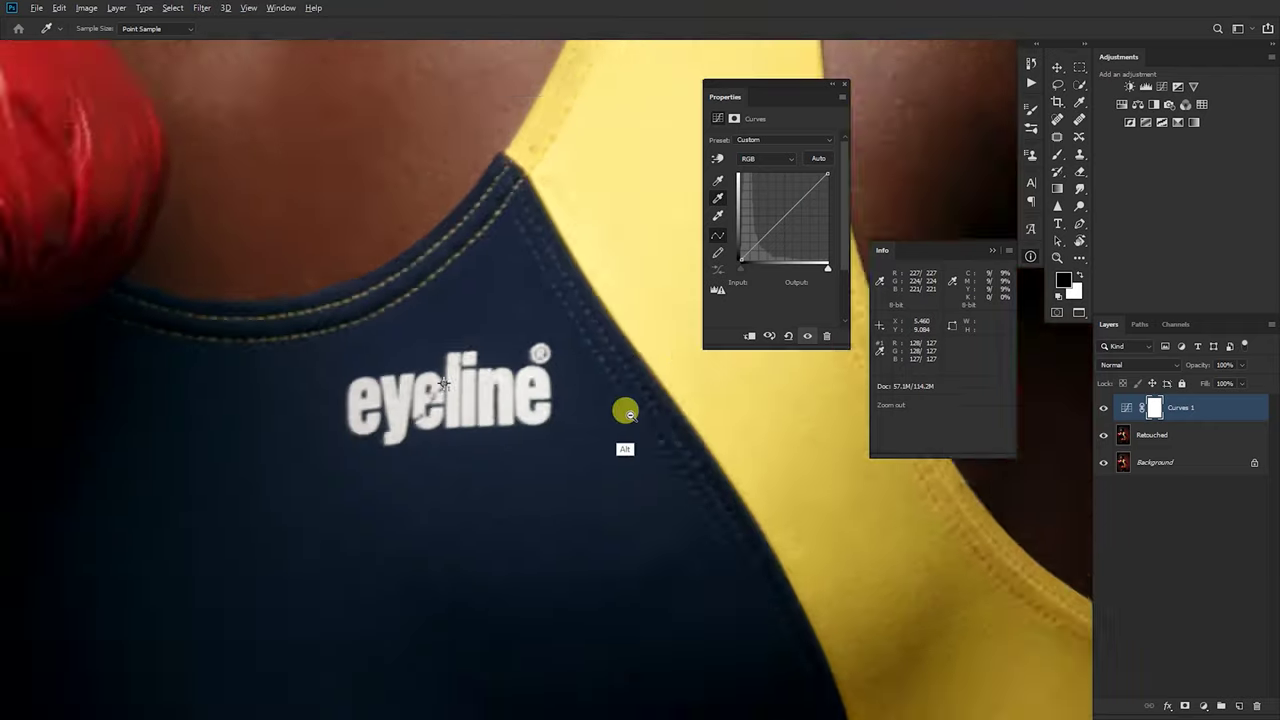
scroll(503, 371, "up", 5)
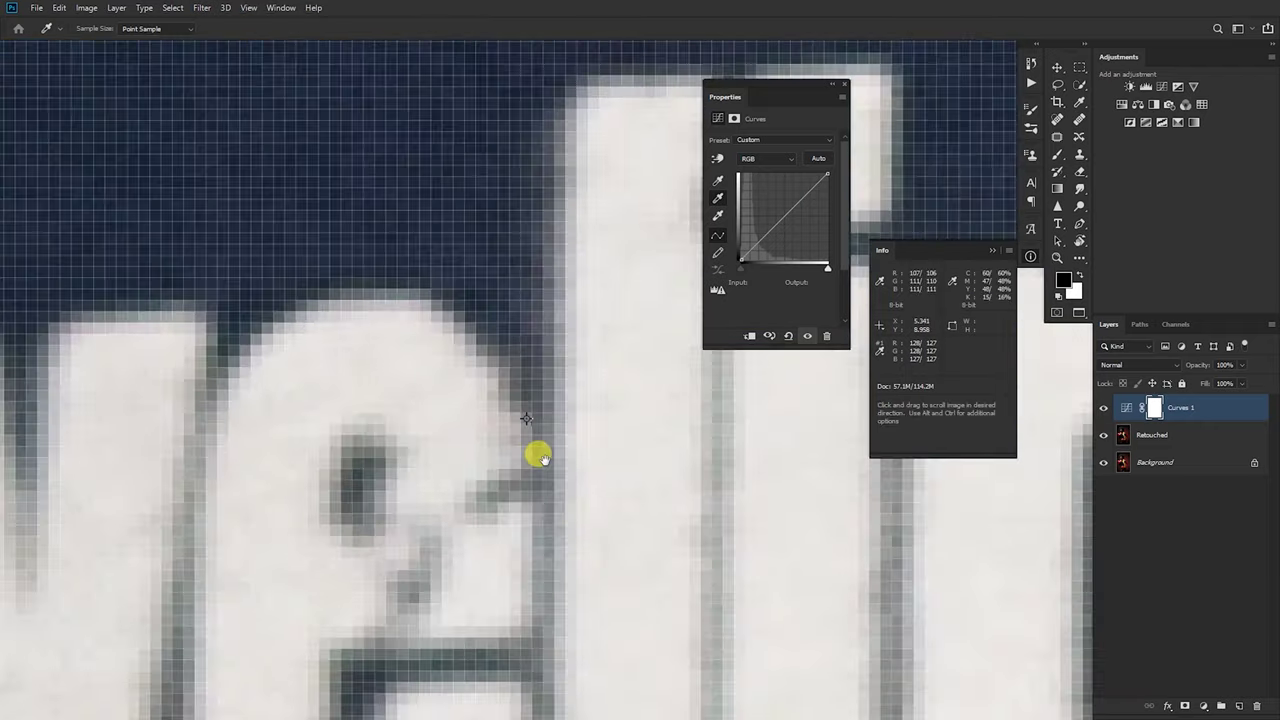
scroll(614, 429, "up", 5)
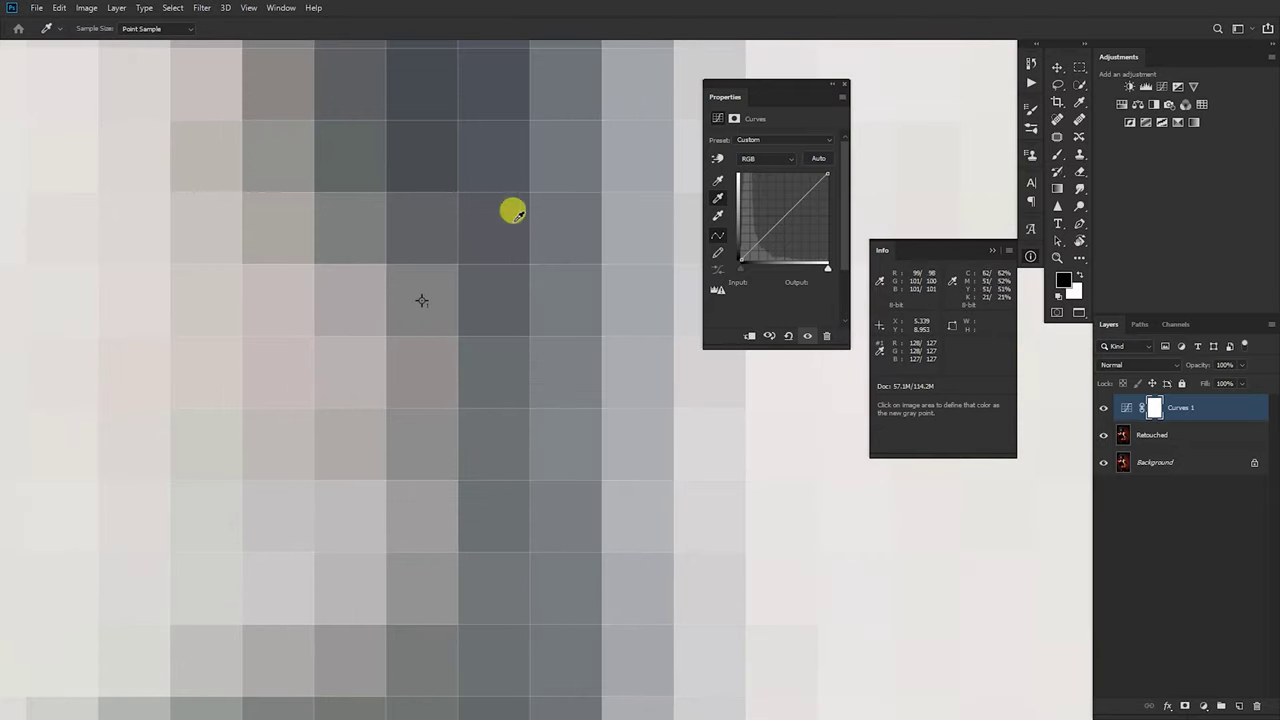
scroll(557, 409, "down", 10)
scroll(320, 423, "down", 8)
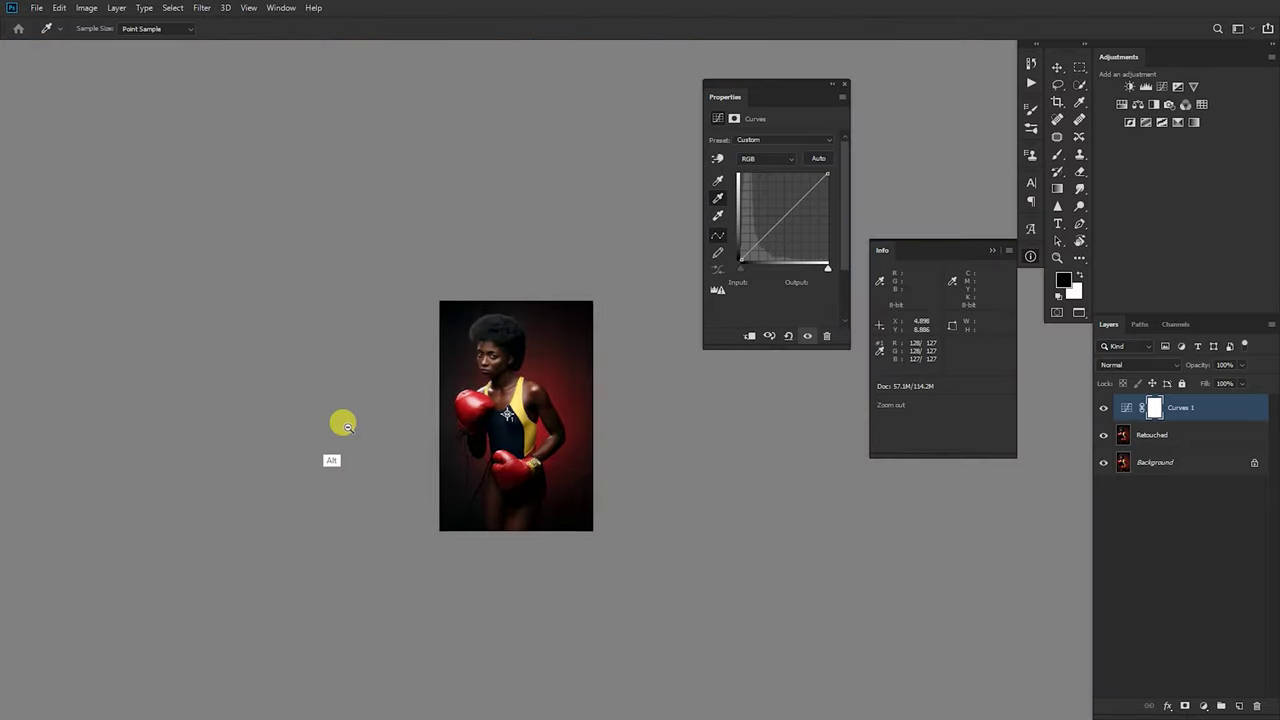
scroll(377, 414, "up", 3)
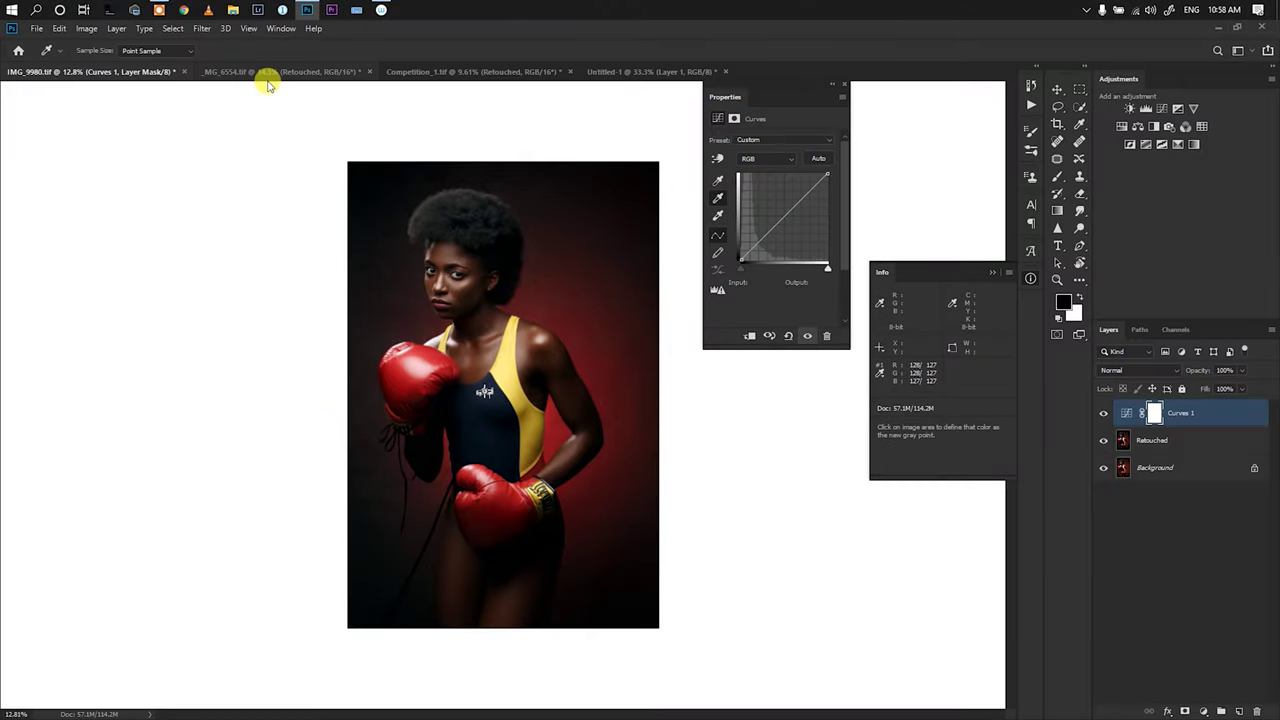
Switch to the _MG_6554.tif document and bring the woman's face and upper body into close view
left_click(266, 72)
key("Delete")
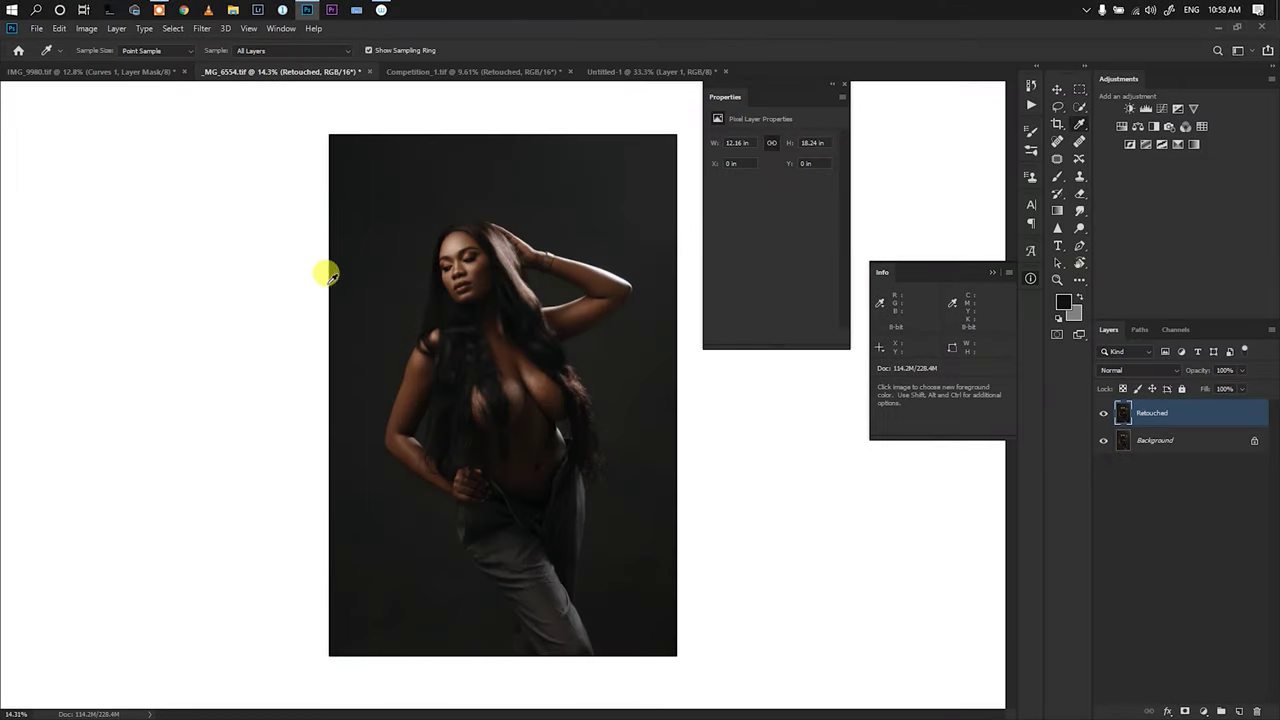
scroll(588, 320, "up", 5)
scroll(580, 320, "down", 3)
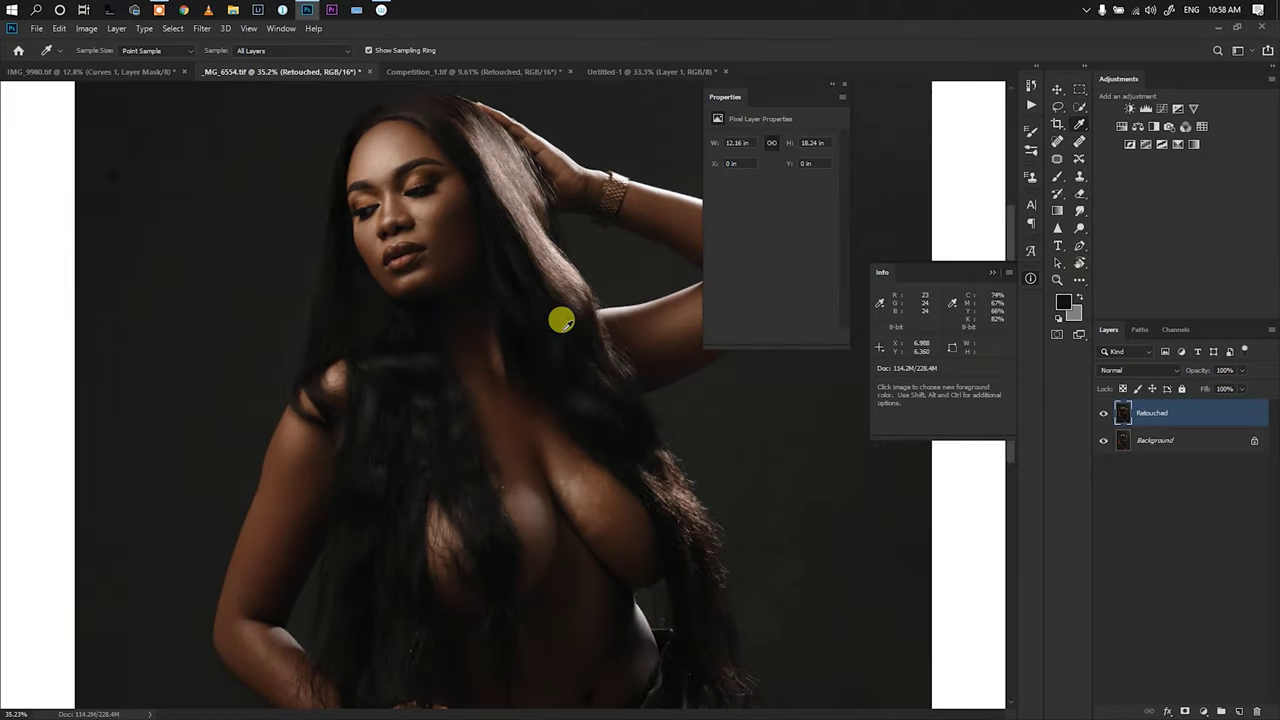
Show the whole photo in full-screen view and run the Color Correction action above the Retouched layer
key("f")
scroll(520, 395, "down", 3)
scroll(594, 423, "down", 2)
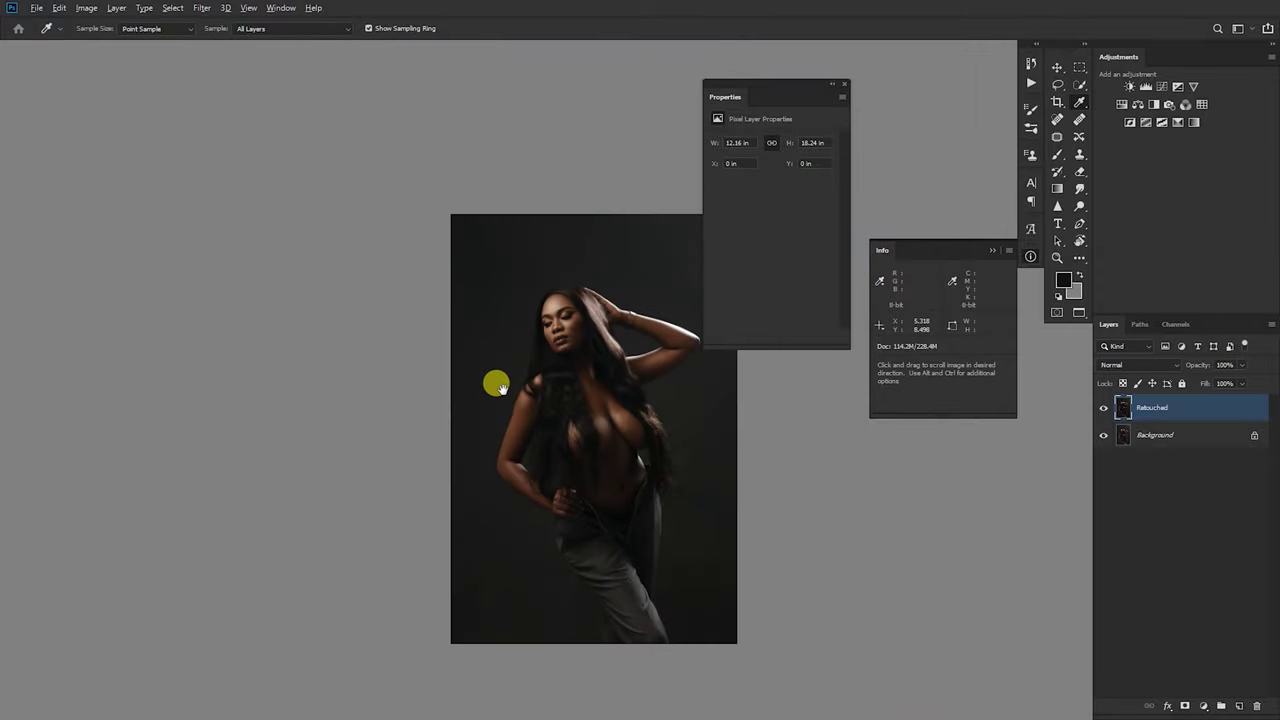
scroll(523, 357, "up", 2)
scroll(507, 358, "down", 2)
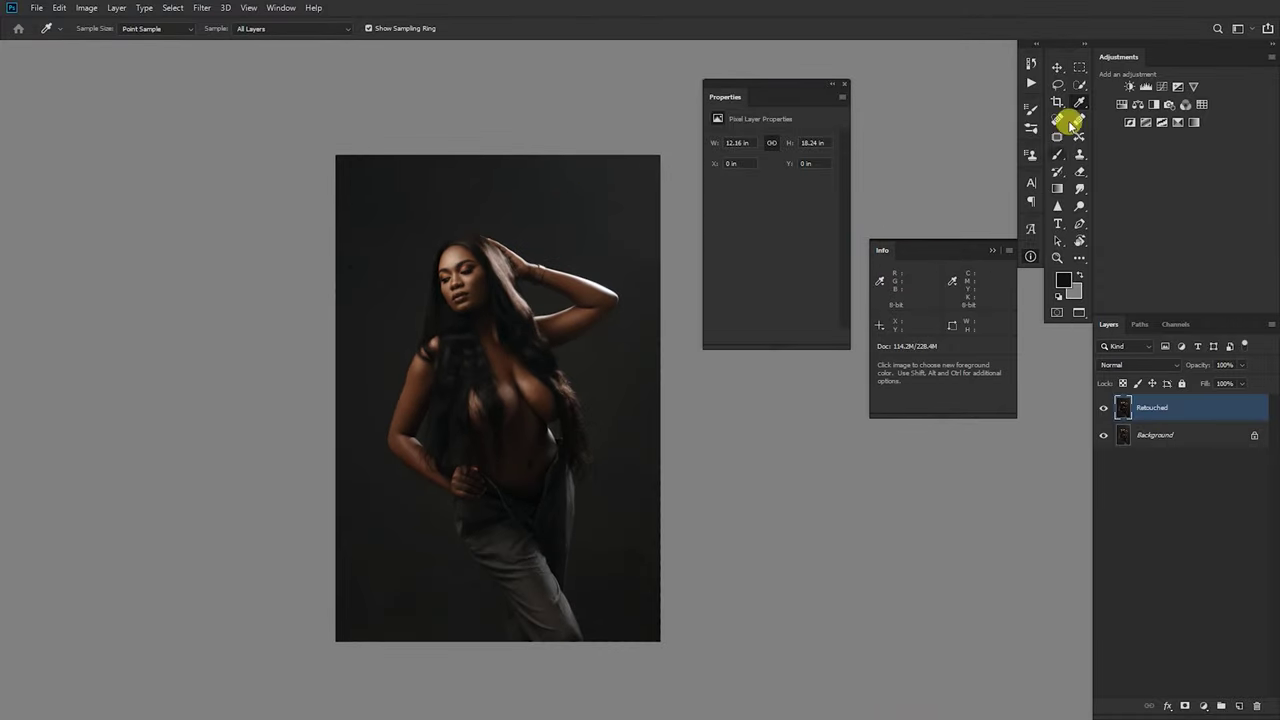
left_click(1031, 83)
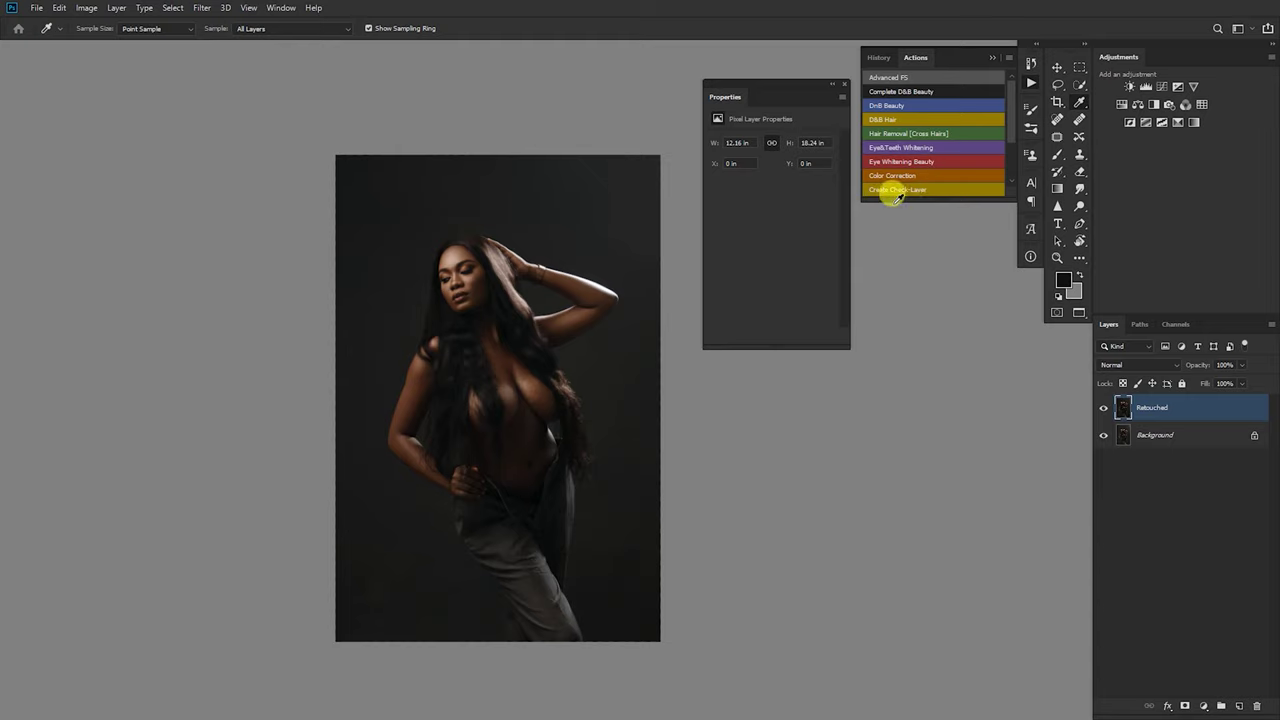
left_click(906, 176)
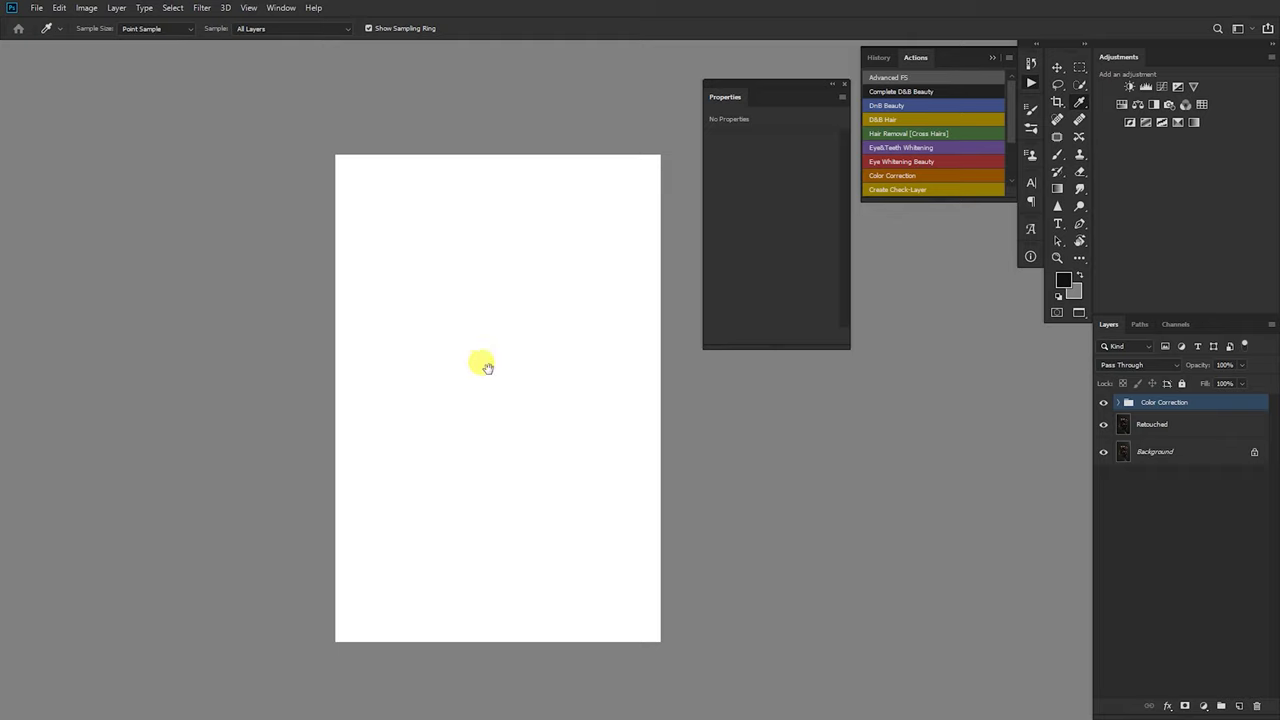
Place a color sampler on the middle of three diagonal black pixels and delete the Color Correction group
scroll(474, 267, "up", 15, "alt")
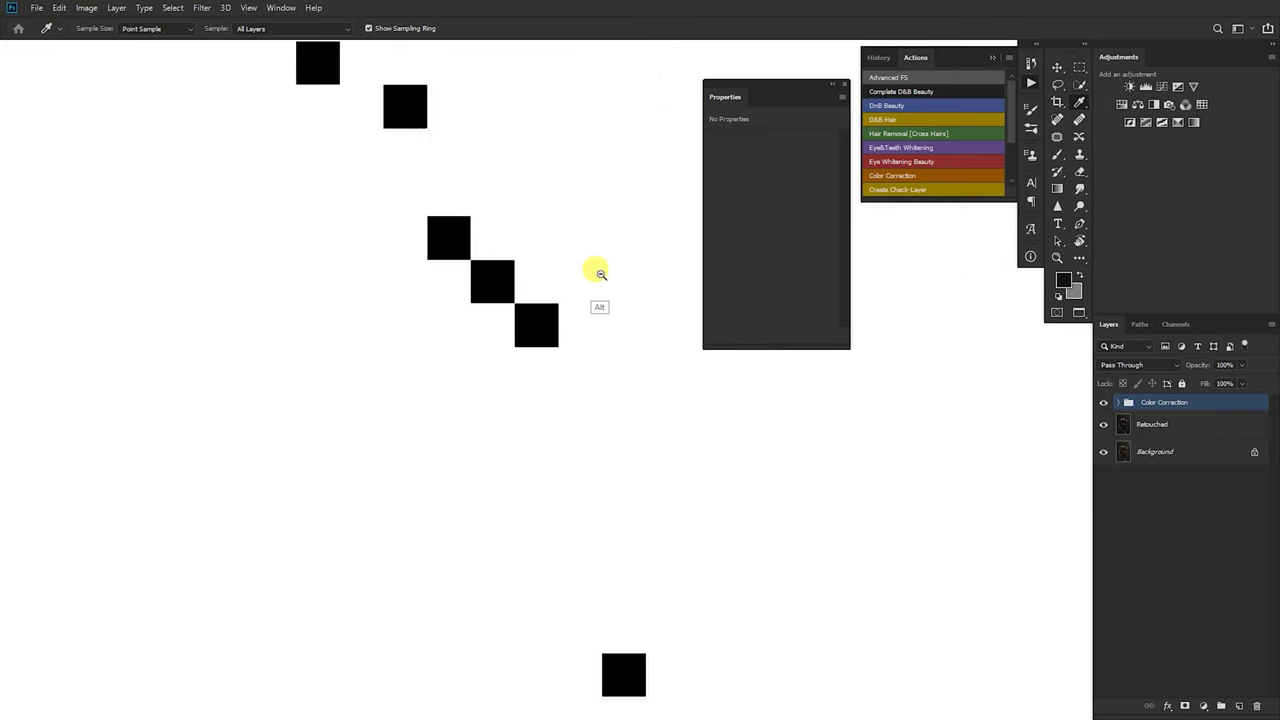
scroll(600, 273, "up", 1, "alt")
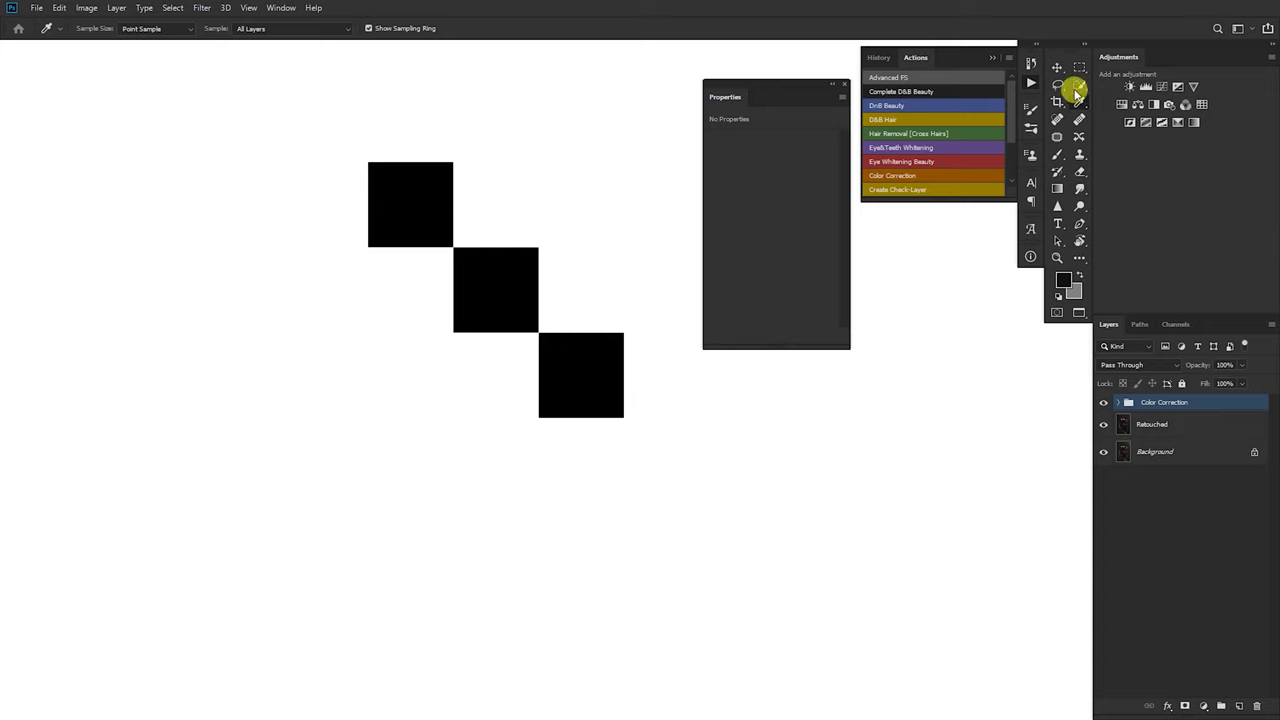
left_click(497, 291, "shift")
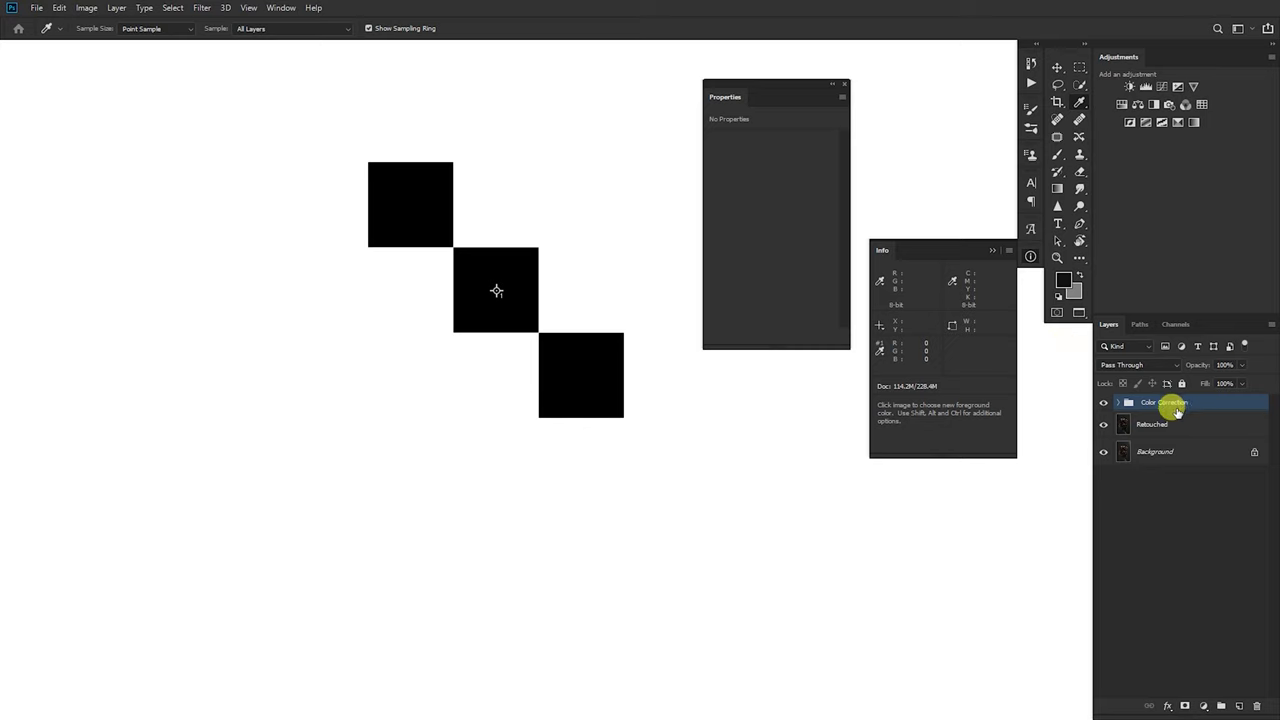
key("Delete")
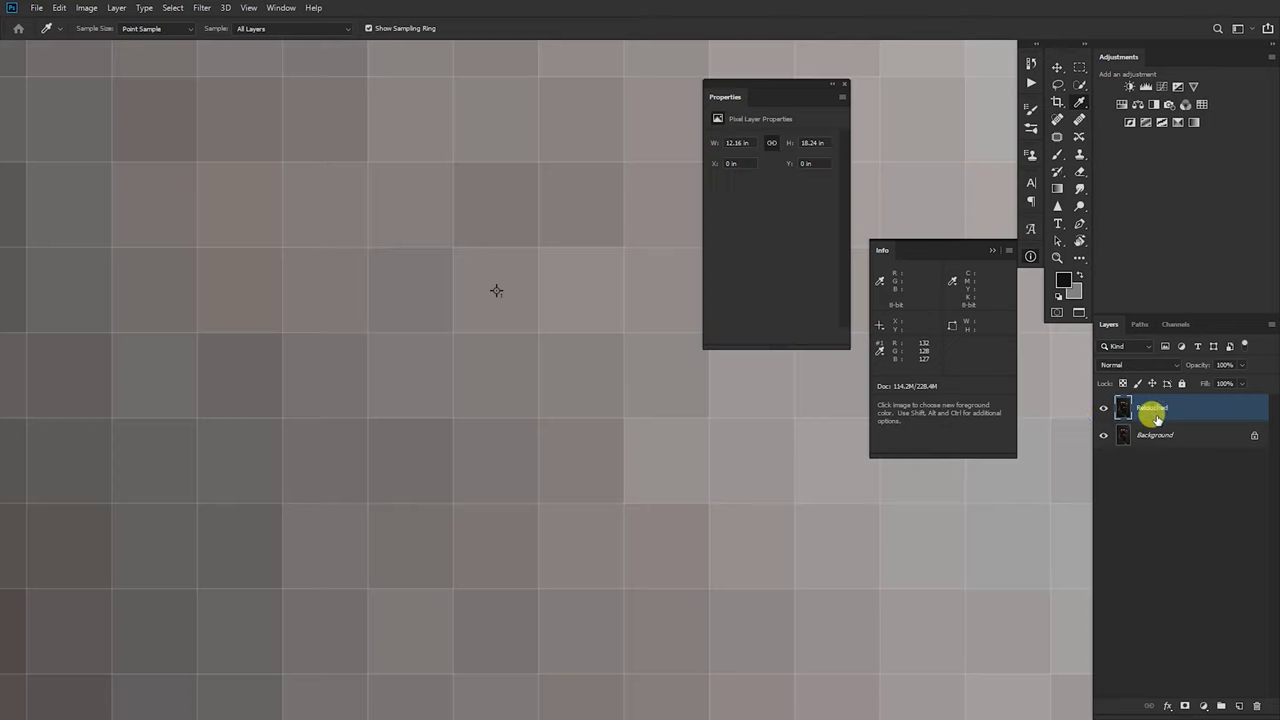
Add a Curves adjustment layer and set its gray point by sampling the pixel marked by the color sampler
left_click(1163, 86)
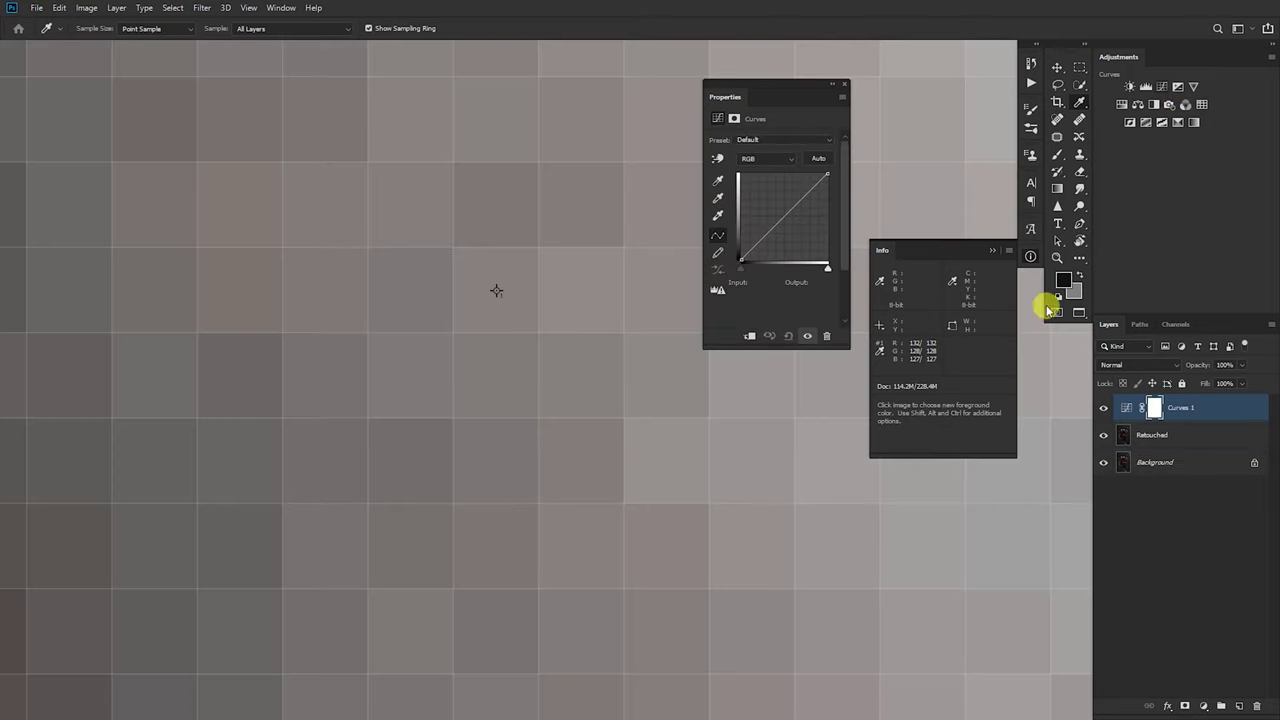
left_click(719, 198)
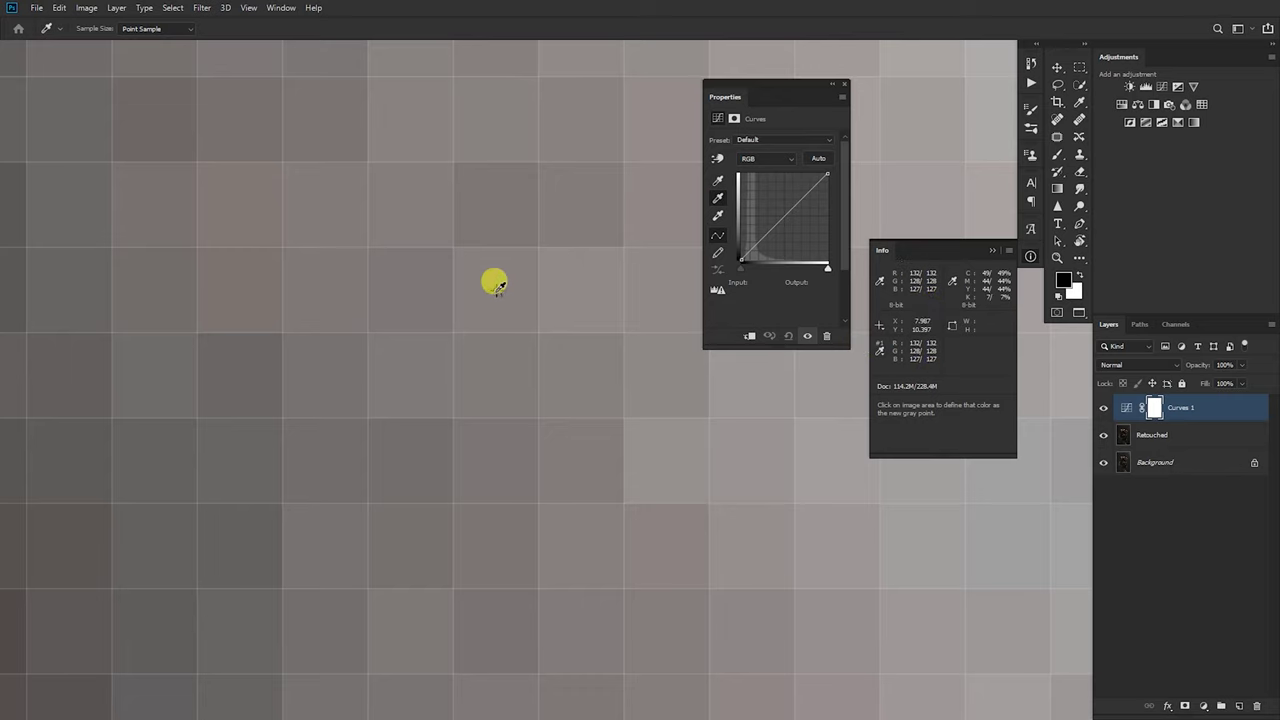
left_click(497, 285)
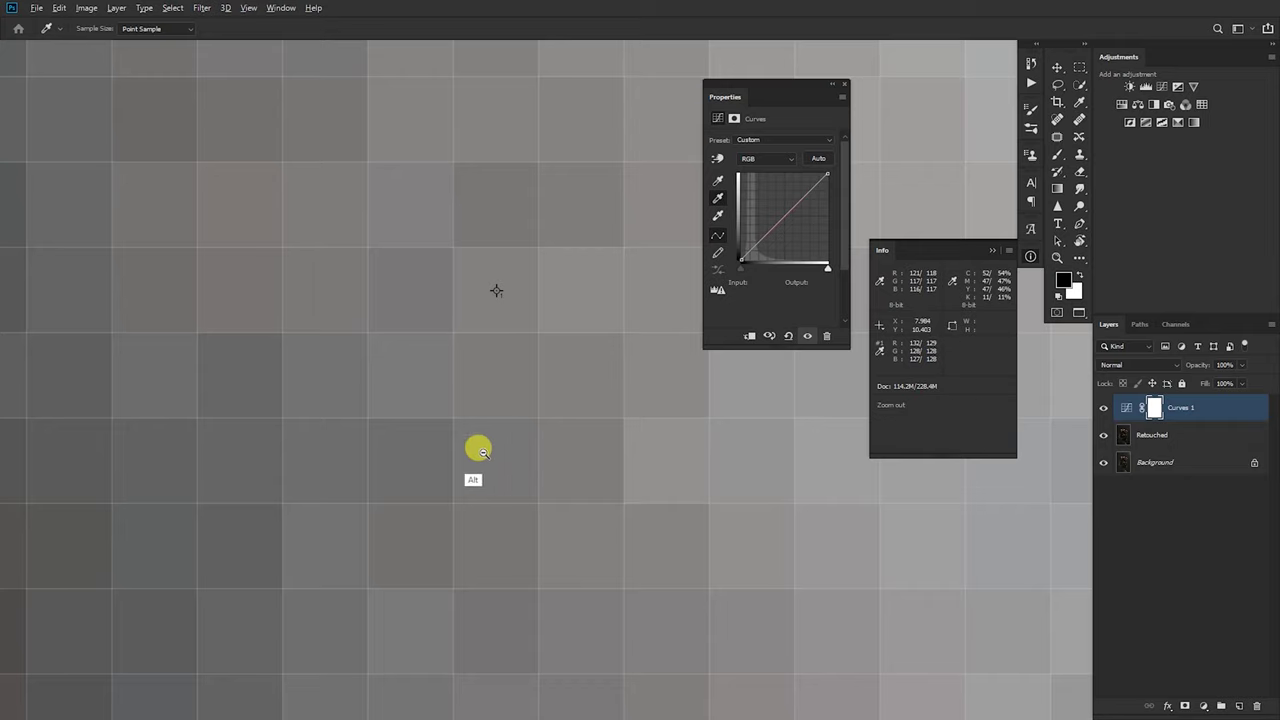
Compare the whole photo with and without the Curves 1 gray-point correction
scroll(477, 449, "down", 5)
scroll(513, 438, "down", 5)
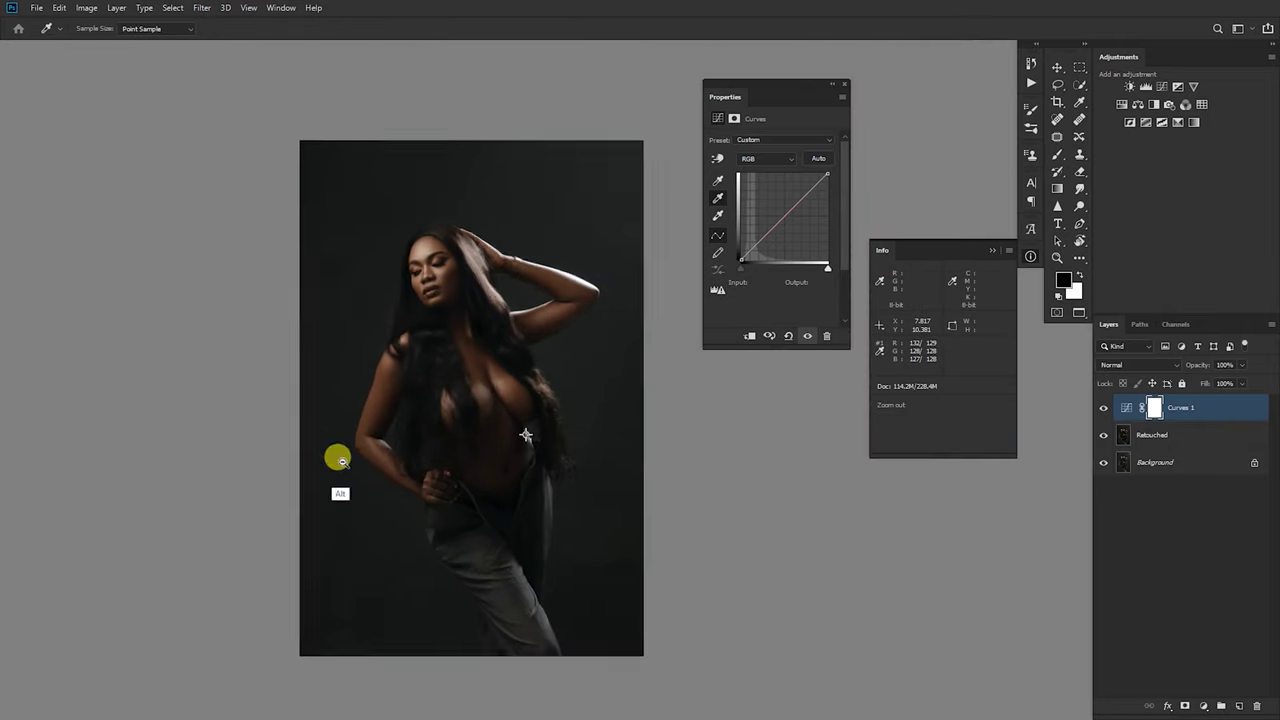
scroll(337, 451, "up", 1)
left_click(1103, 408)
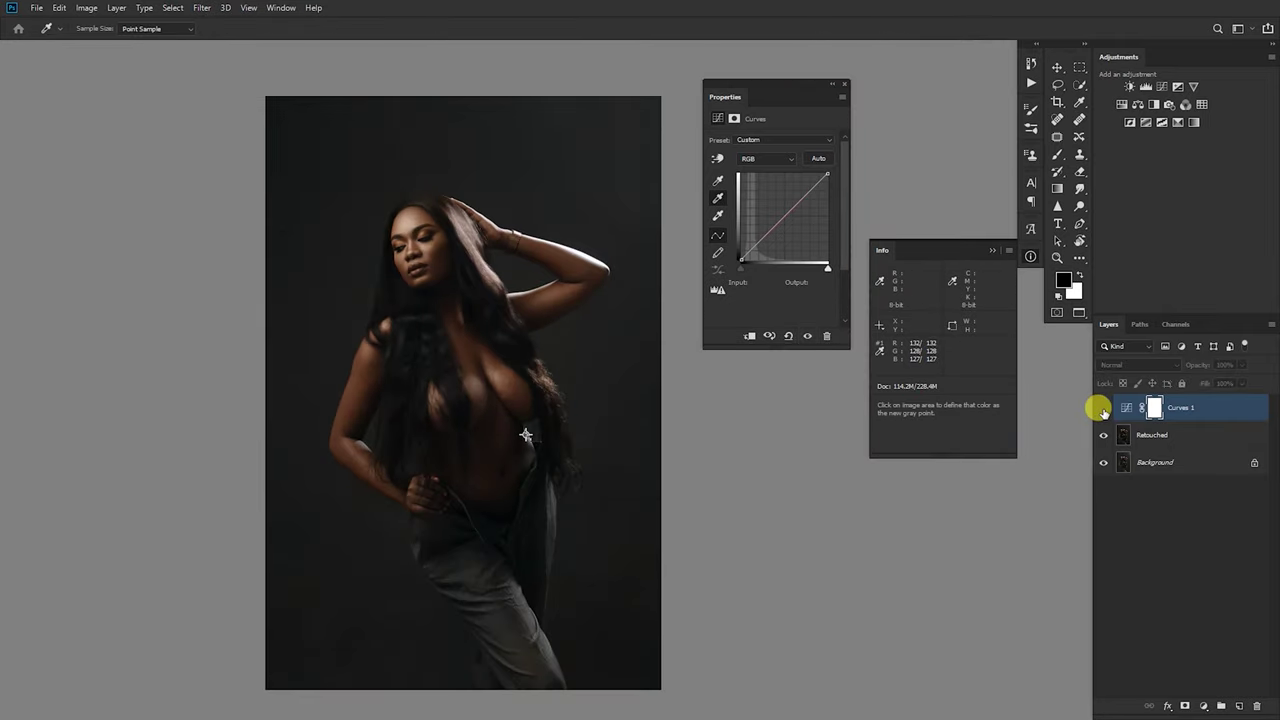
left_click(1103, 408)
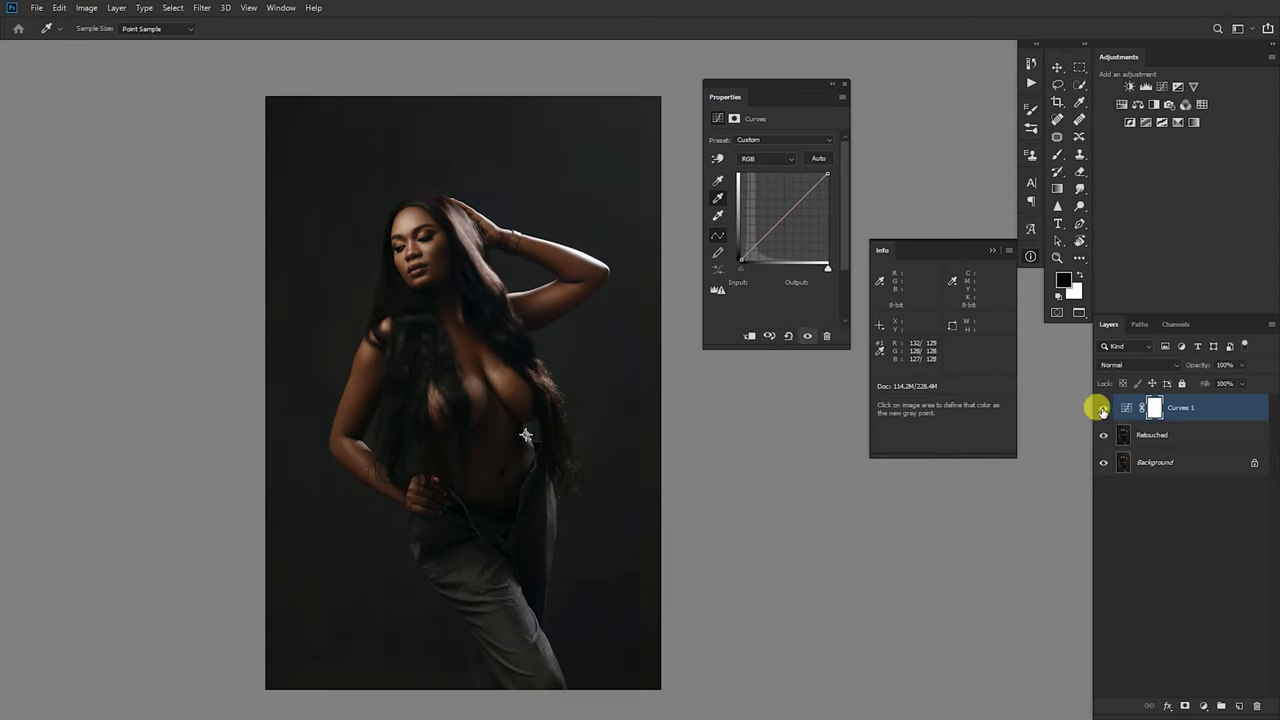
left_click(1103, 408)
left_click(1103, 408)
left_click(1101, 412)
left_click(1102, 410)
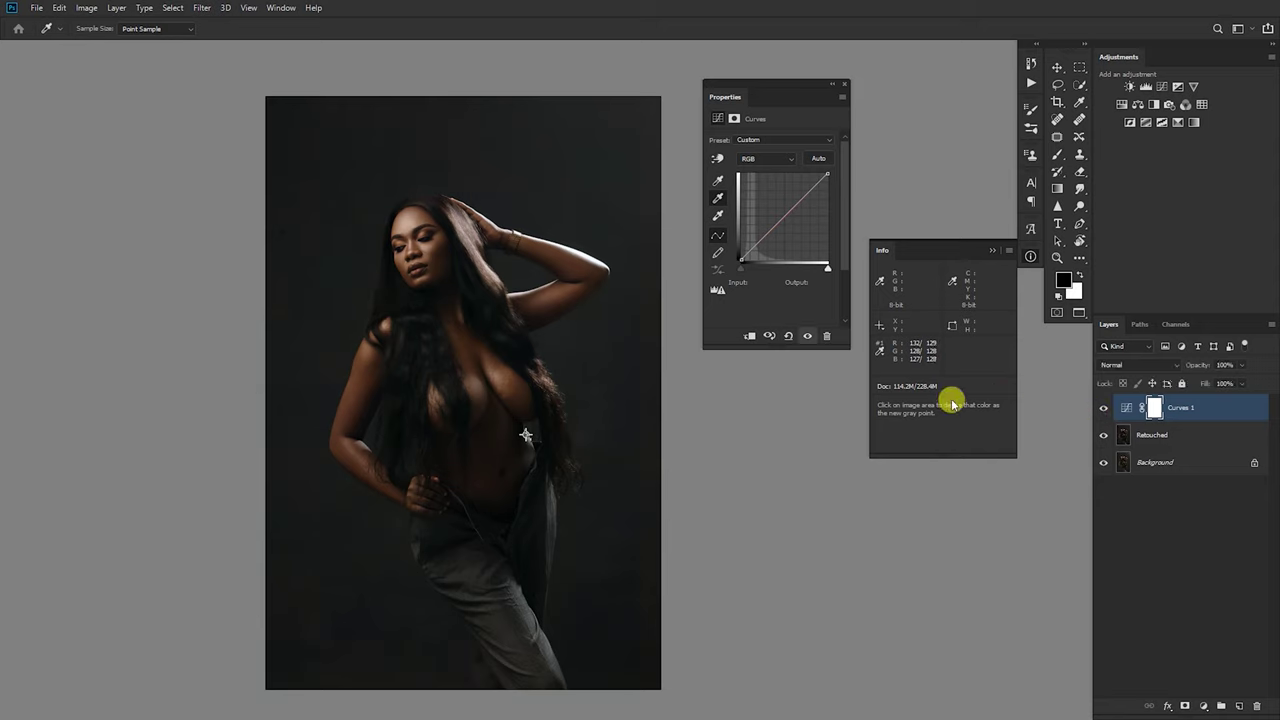
Add a midtone point at input 130 to the Curves Red channel and fine-tune it to neutralize the sampled pixel
left_click(765, 161)
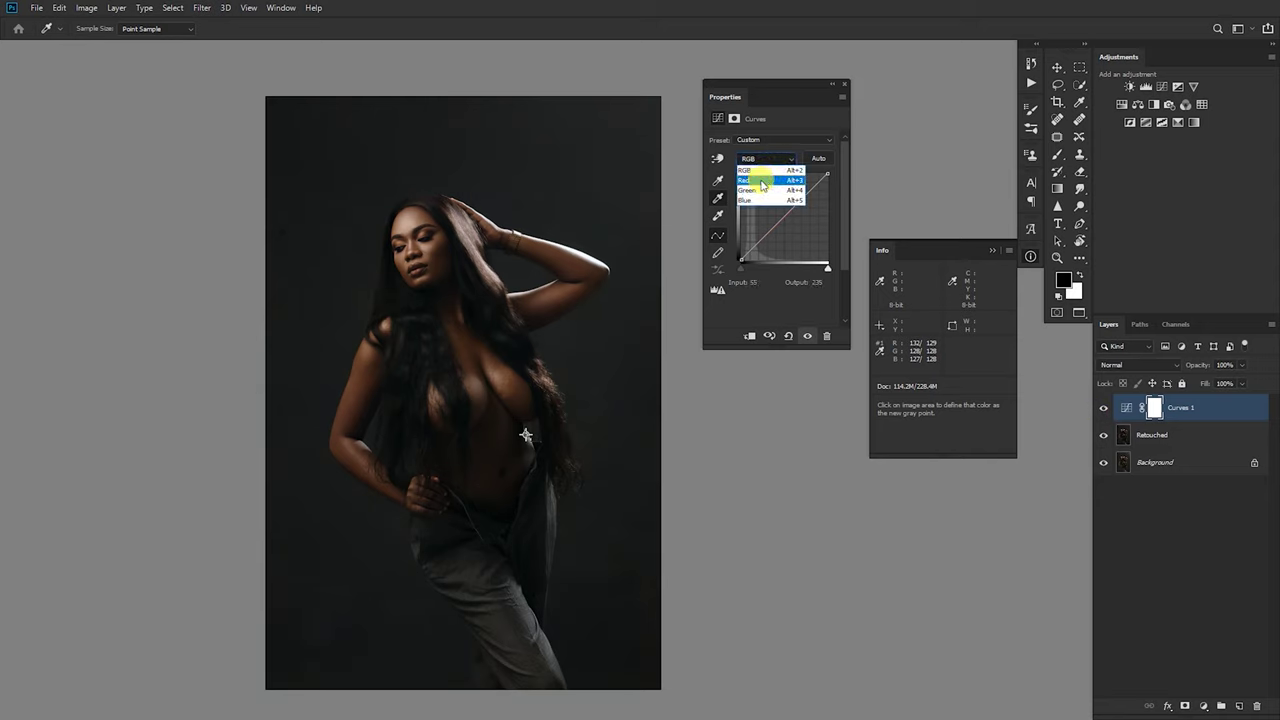
left_click(764, 180)
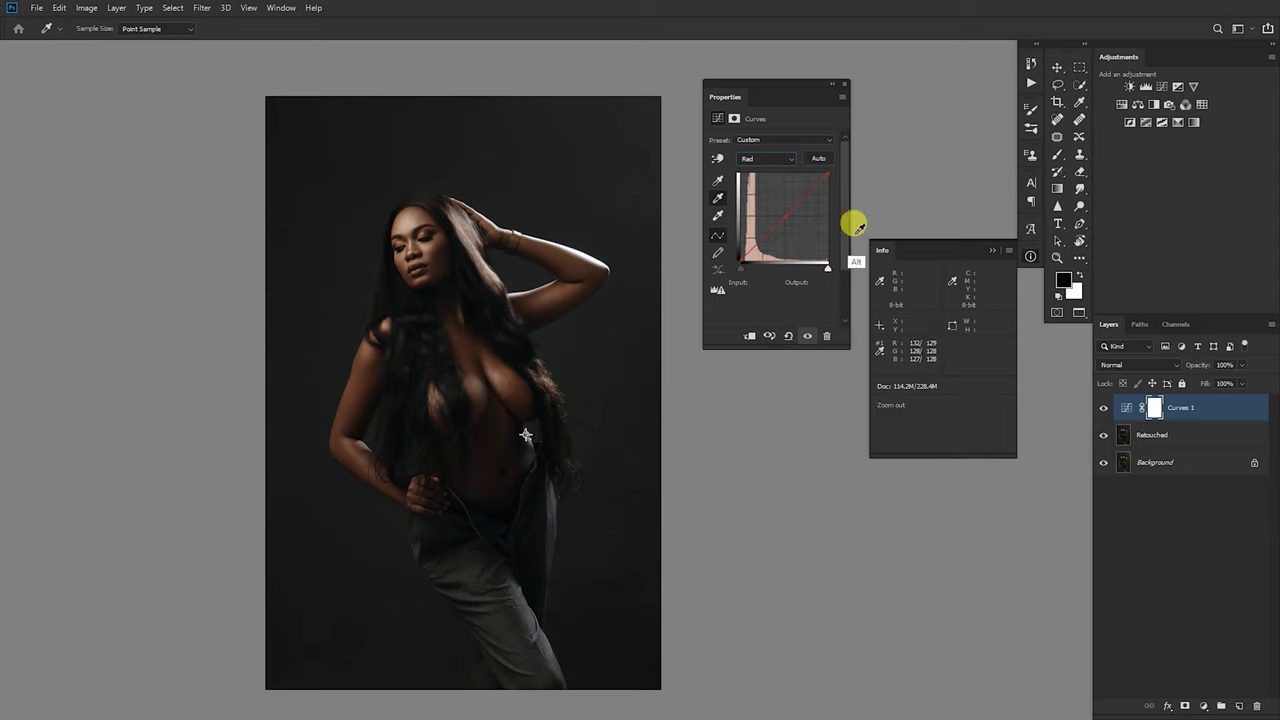
left_click(783, 216)
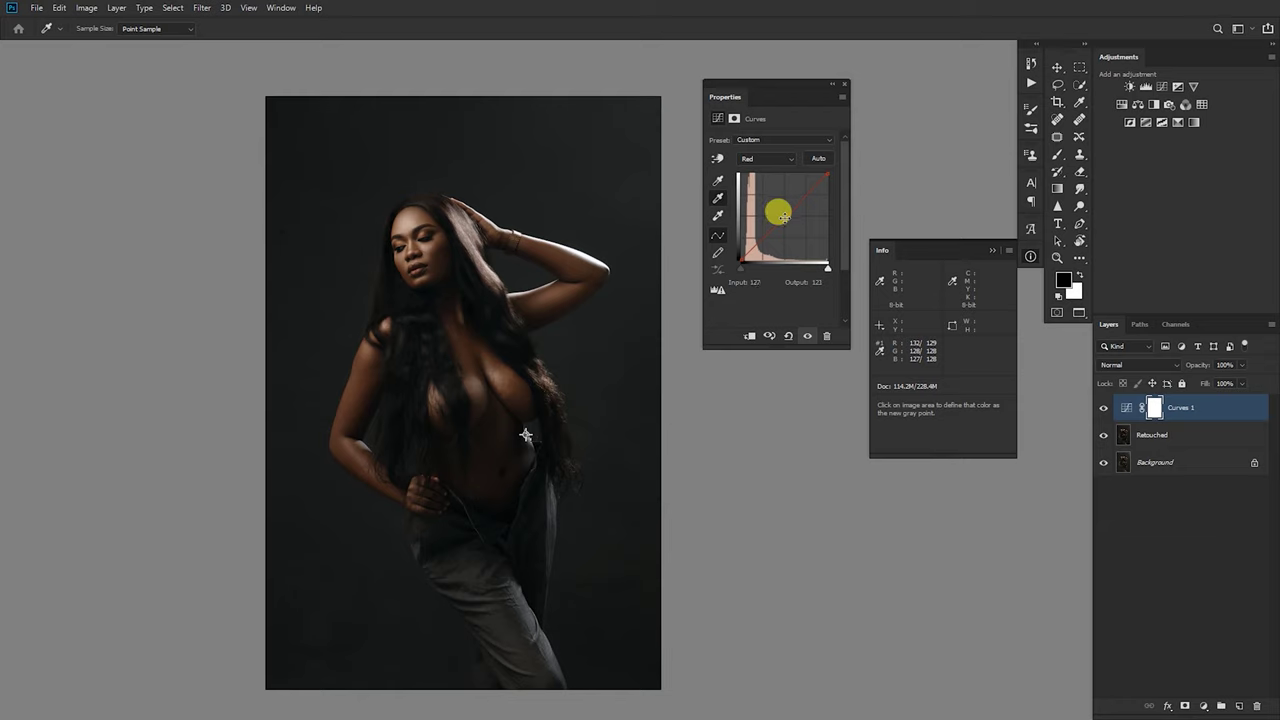
left_click_drag(784, 220, 783, 217)
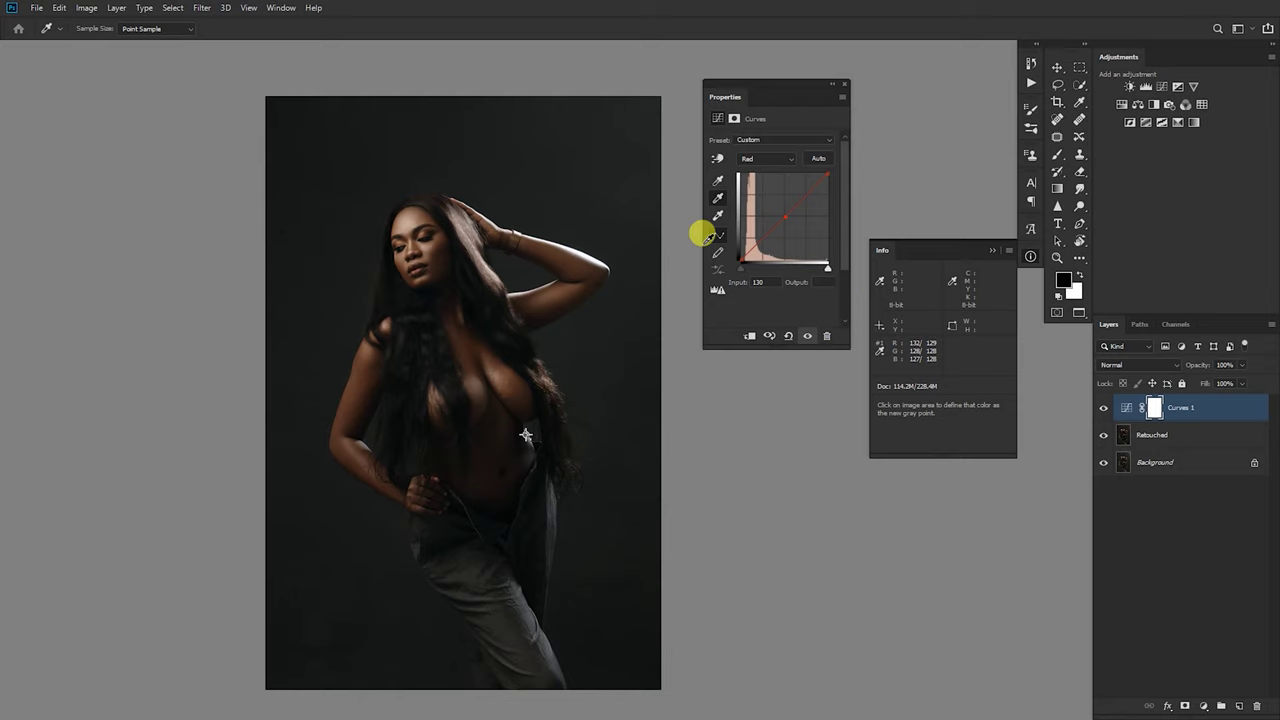
left_click(784, 216)
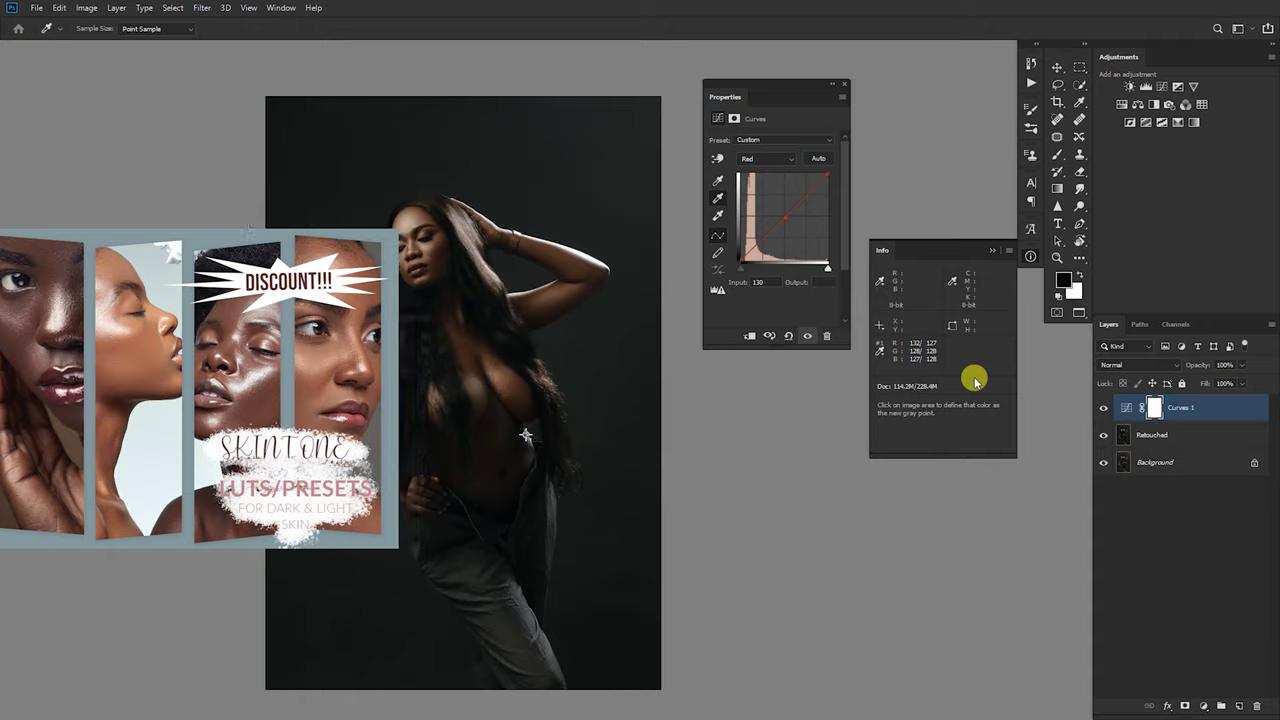
Check the effect of the Red channel adjustment by toggling Curves 1 and inspecting the woman's face and body
left_click(1103, 408)
left_click(1103, 409)
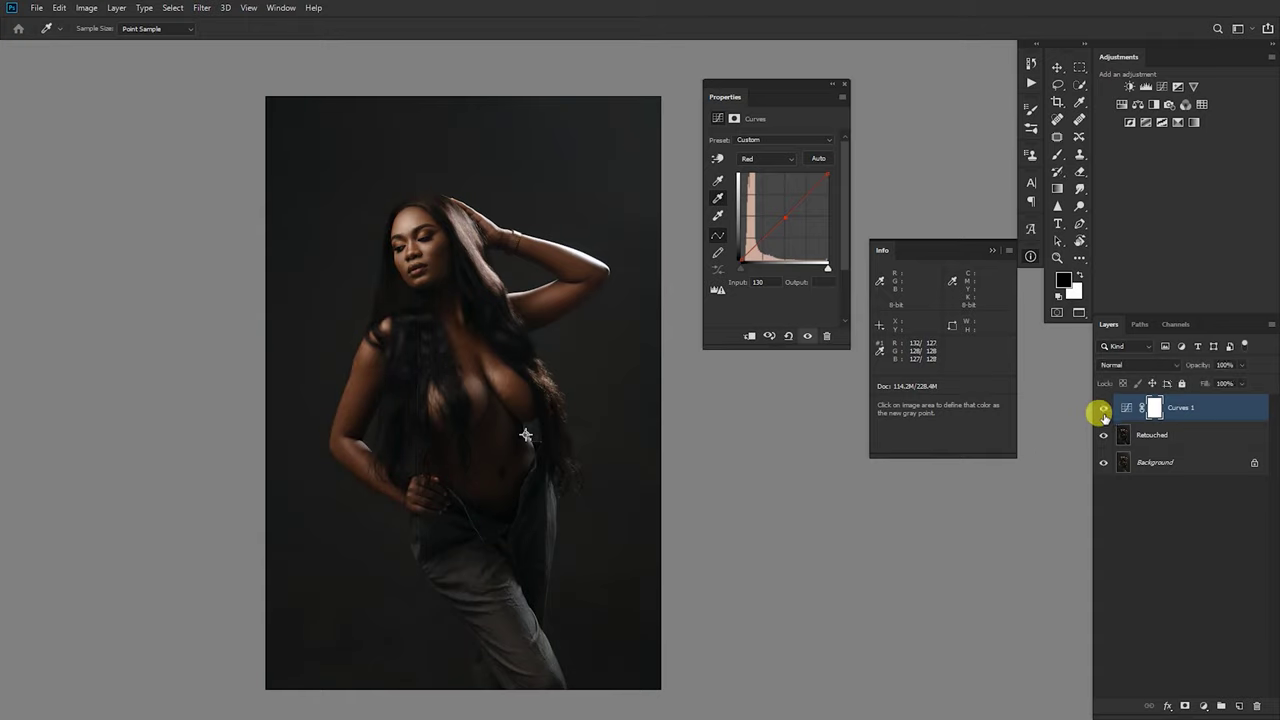
left_click(1103, 409)
left_click(1103, 409)
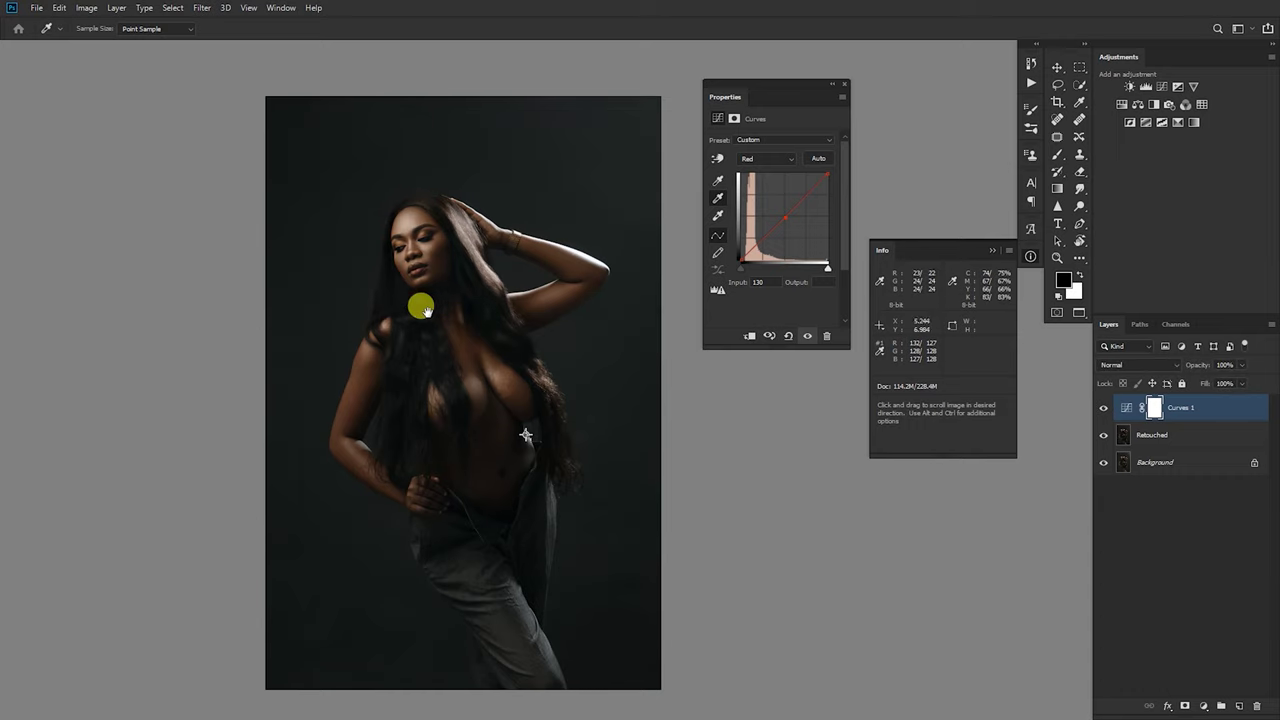
scroll(474, 237, "up", 5)
scroll(437, 271, "down", 5)
scroll(457, 271, "up", 2)
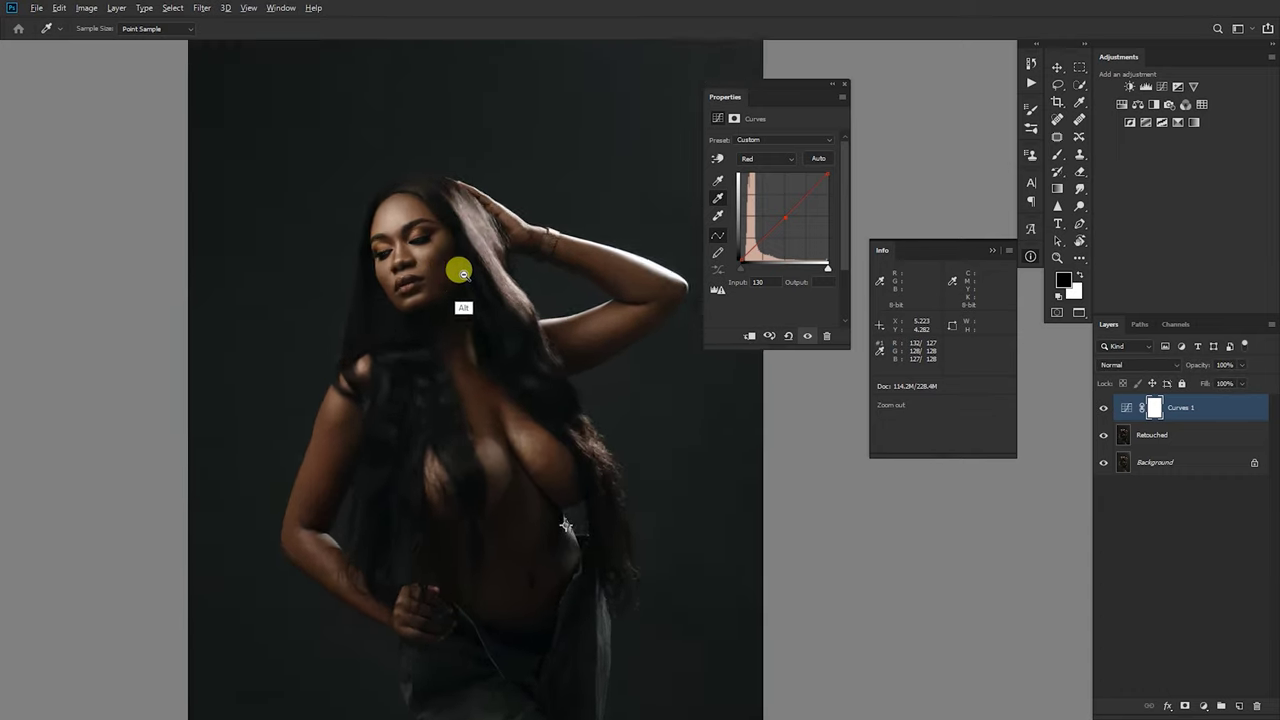
scroll(437, 271, "down", 2)
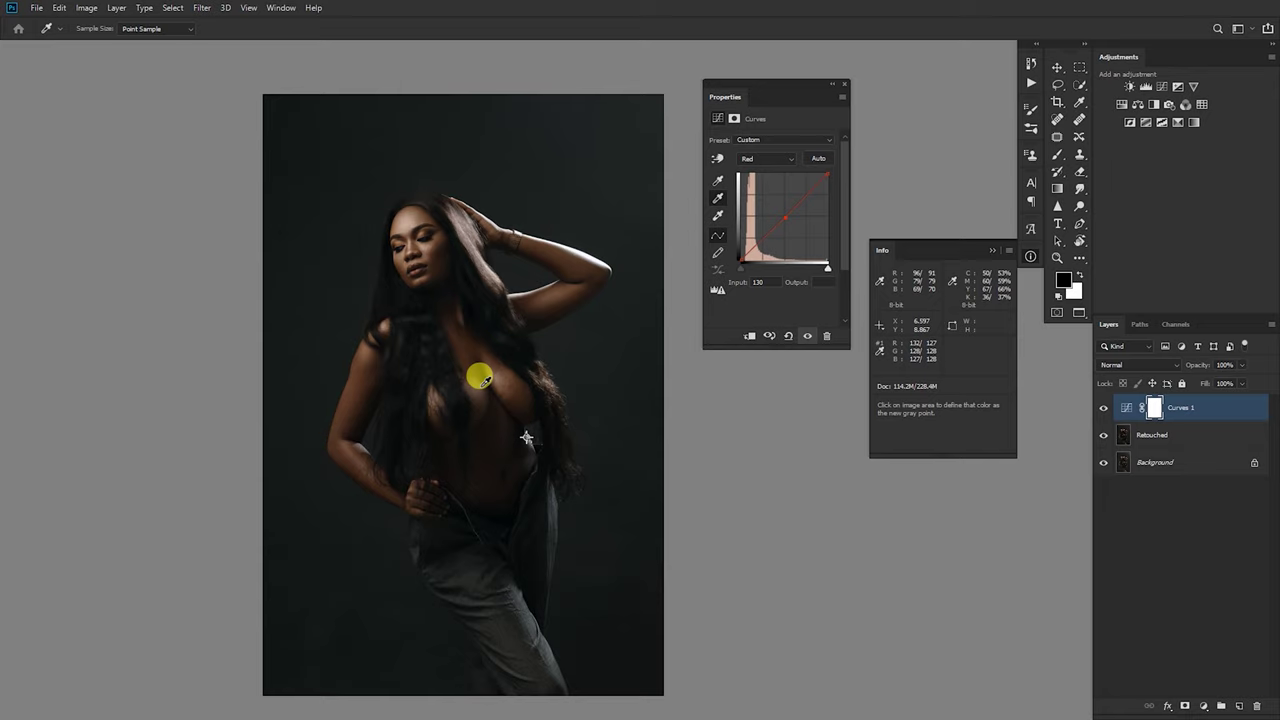
Remove the color sampler point from the bright edge at the woman's waist
left_click_drag(555, 458, 651, 457)
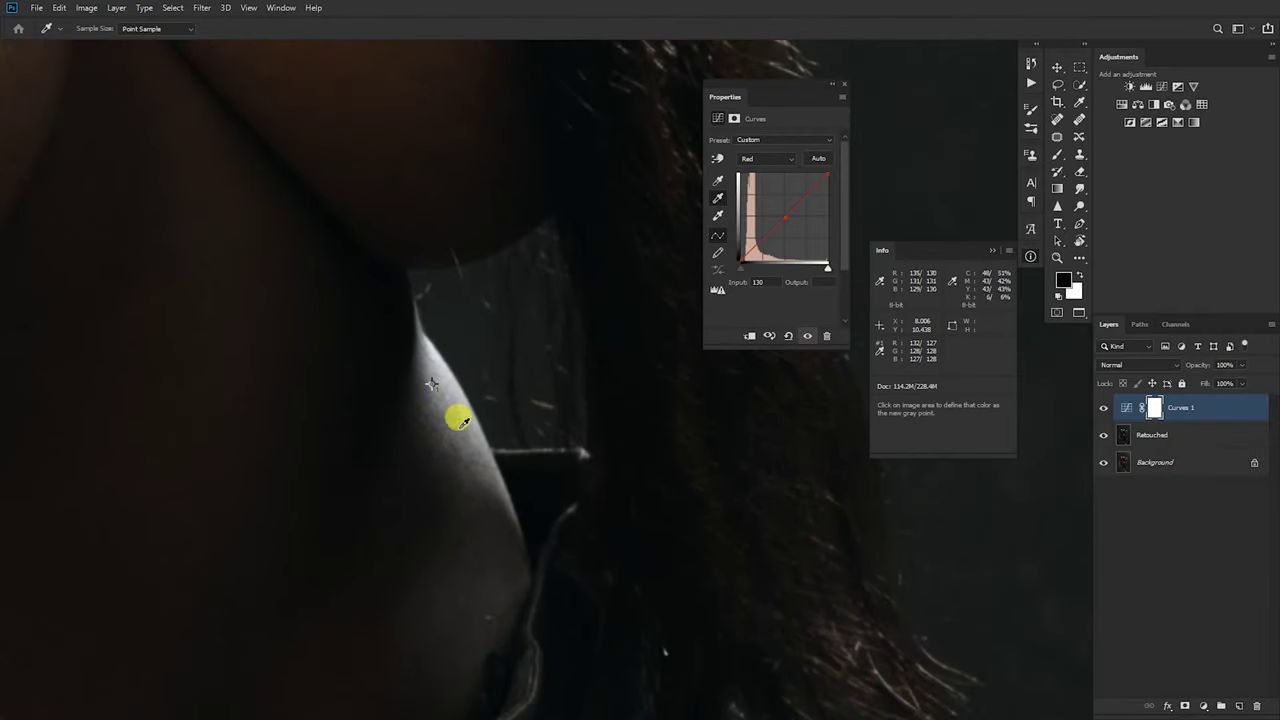
key("shift+alt")
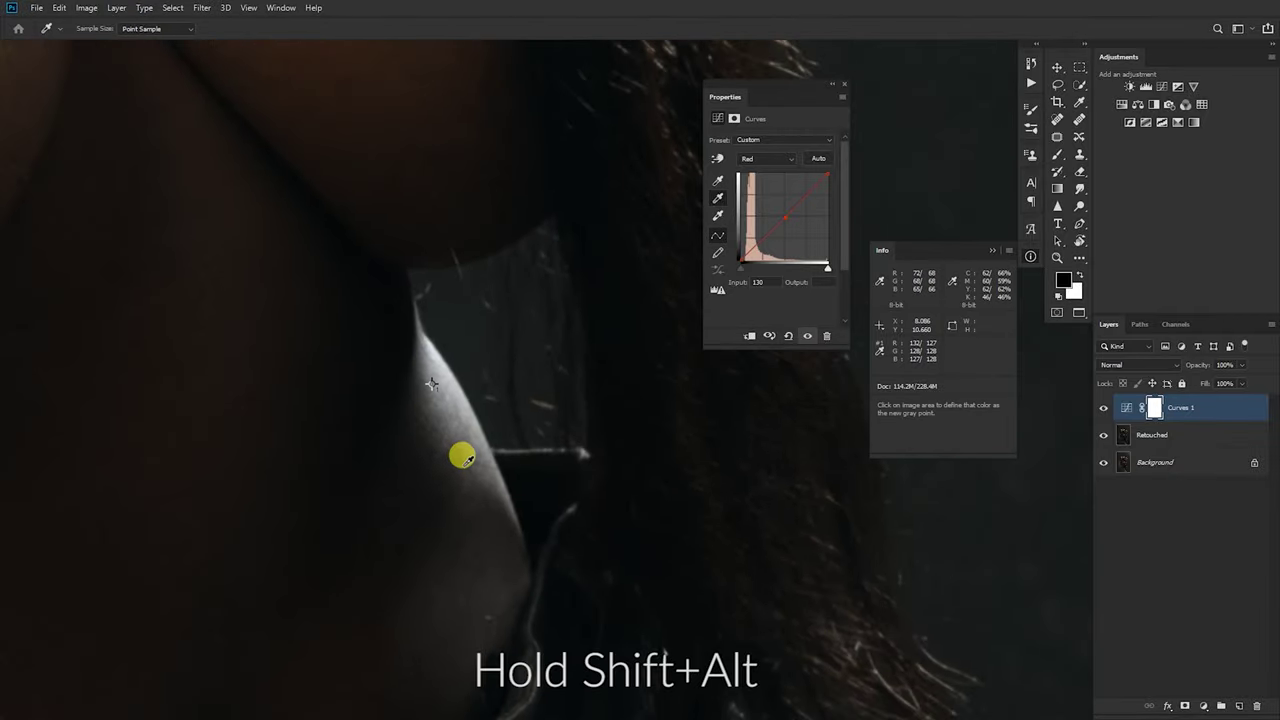
left_click(432, 387, "alt+shift")
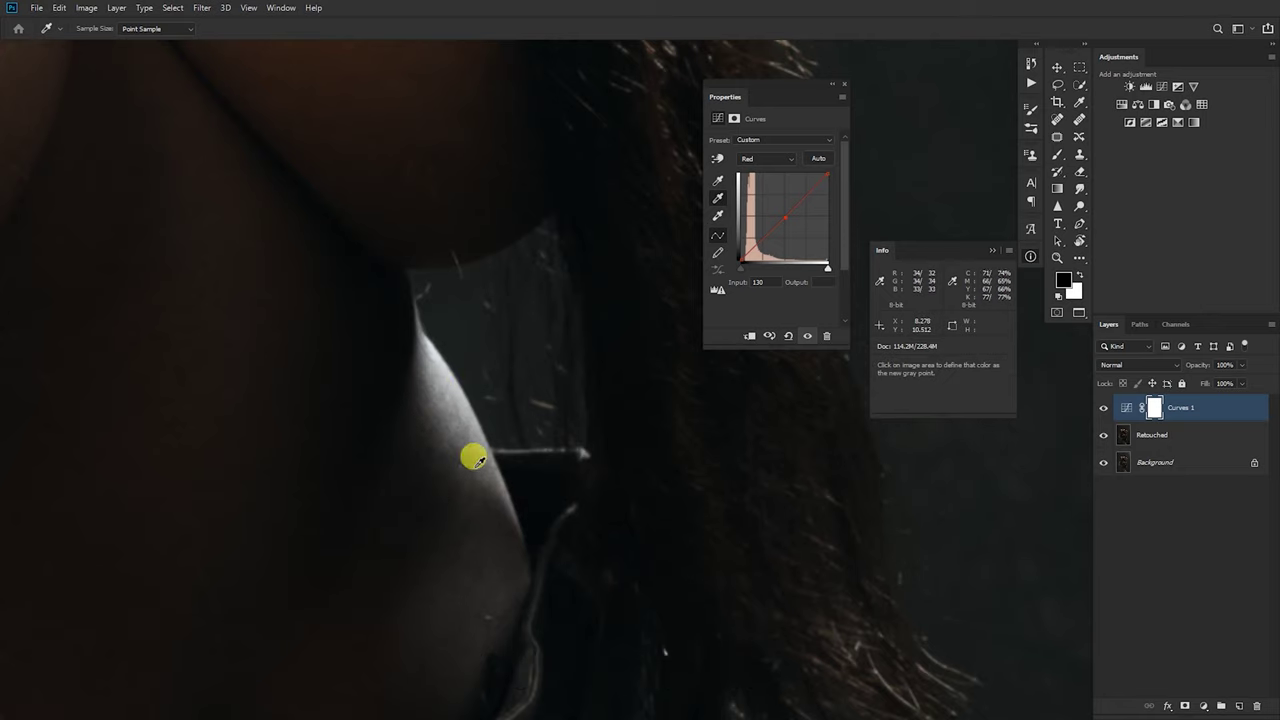
Compare the final color correction with the uncorrected photo and examine the skin tones on the woman's face up close
key("ctrl+0")
left_click_drag(390, 427, 487, 405)
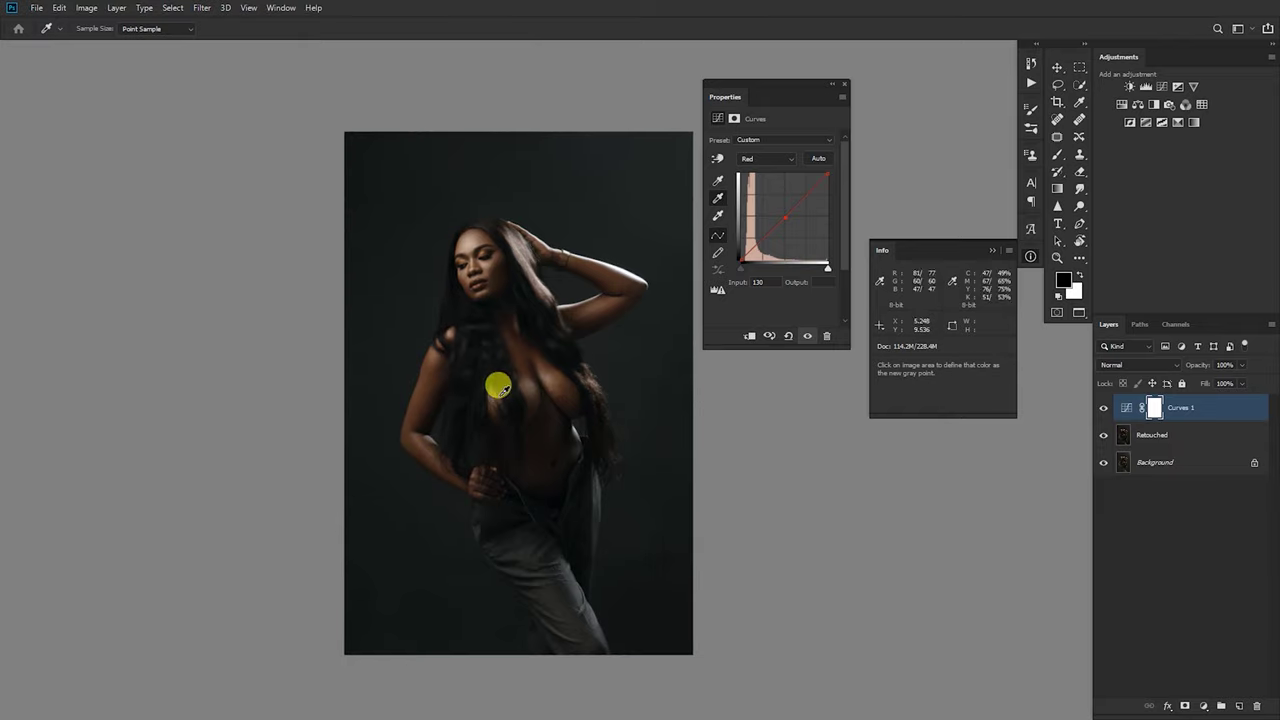
left_click(1103, 408)
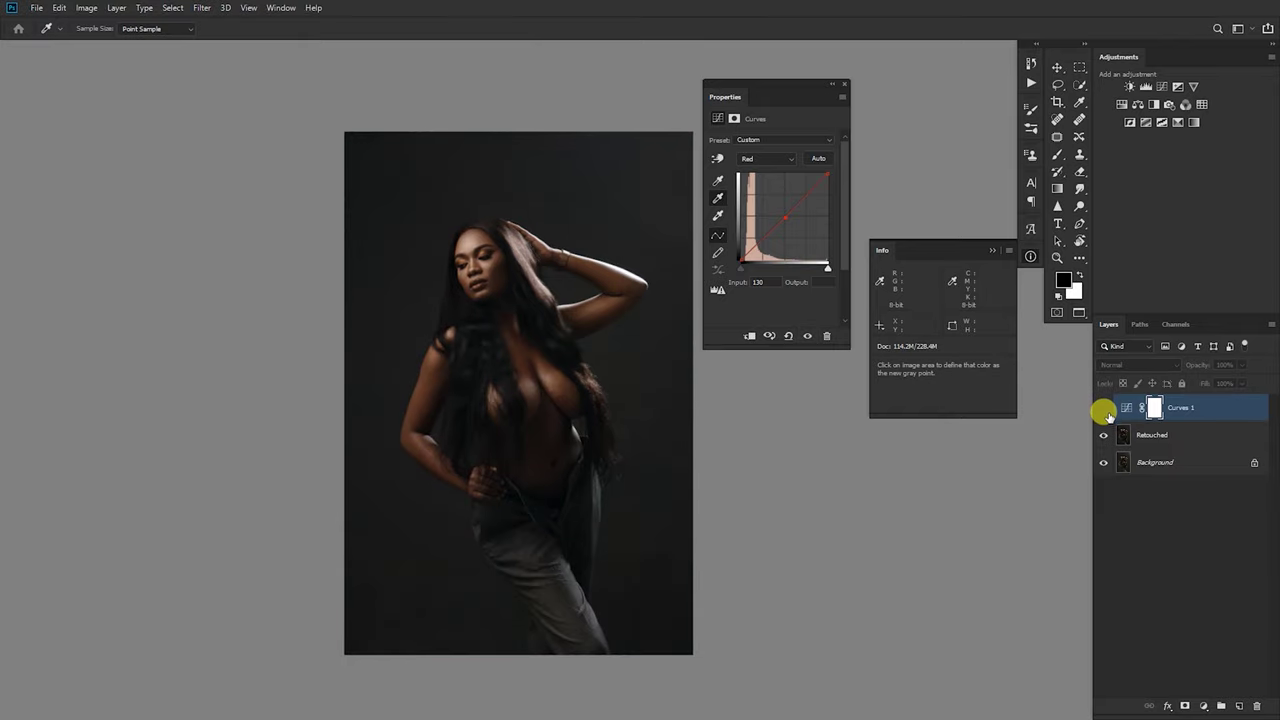
left_click(1103, 408)
left_click(1103, 408)
left_click(1104, 409)
left_click(1103, 414)
left_click(1103, 409)
key("alt")
scroll(490, 252, "up", 5)
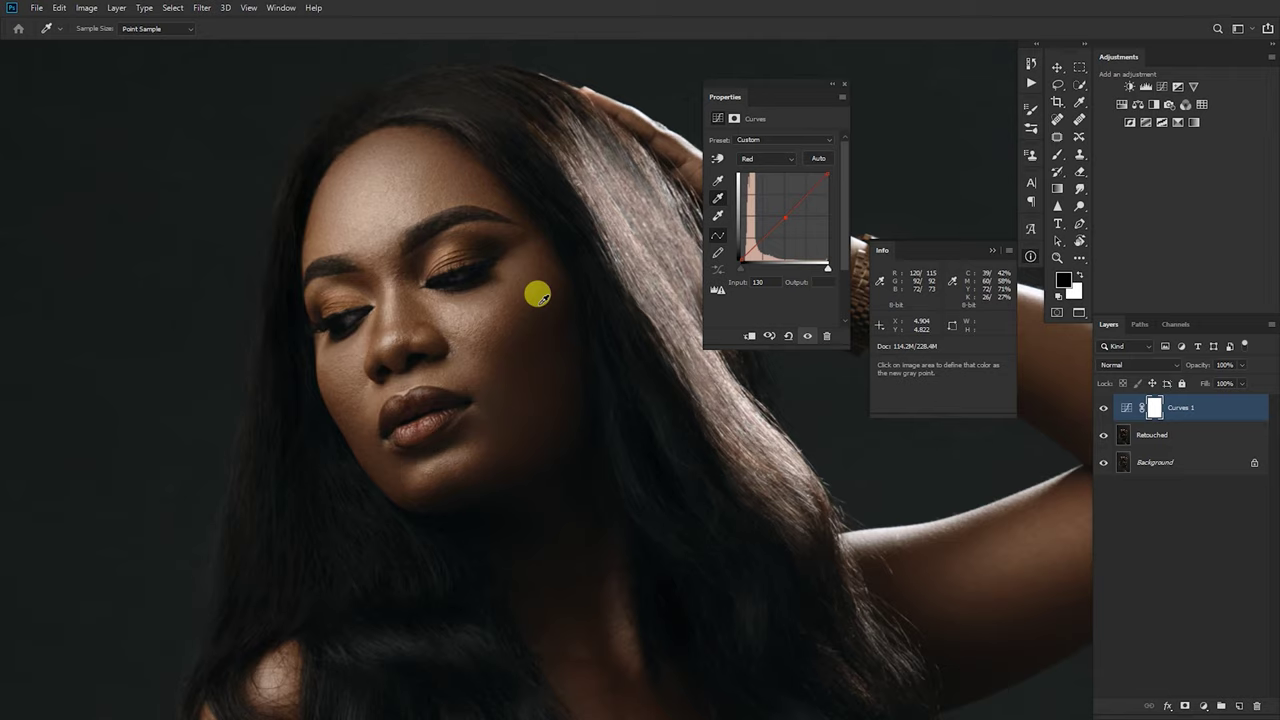
scroll(551, 383, "down", 5)
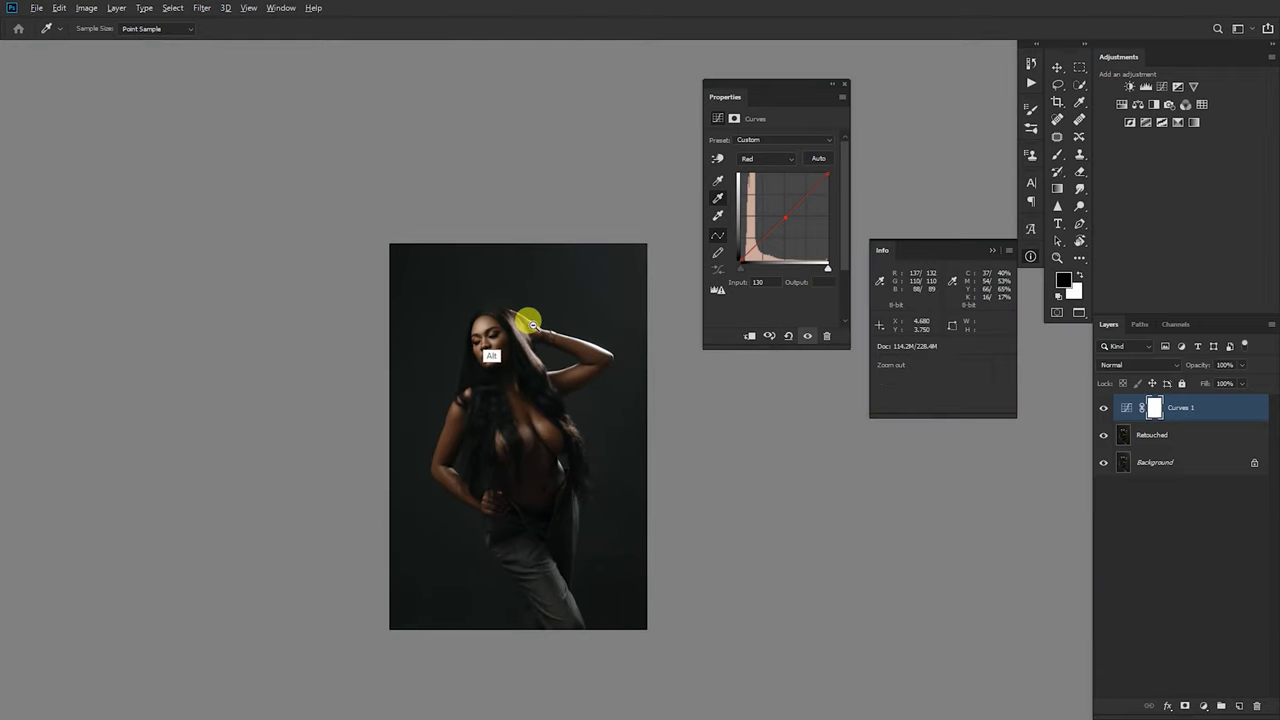
scroll(512, 326, "up", 1)
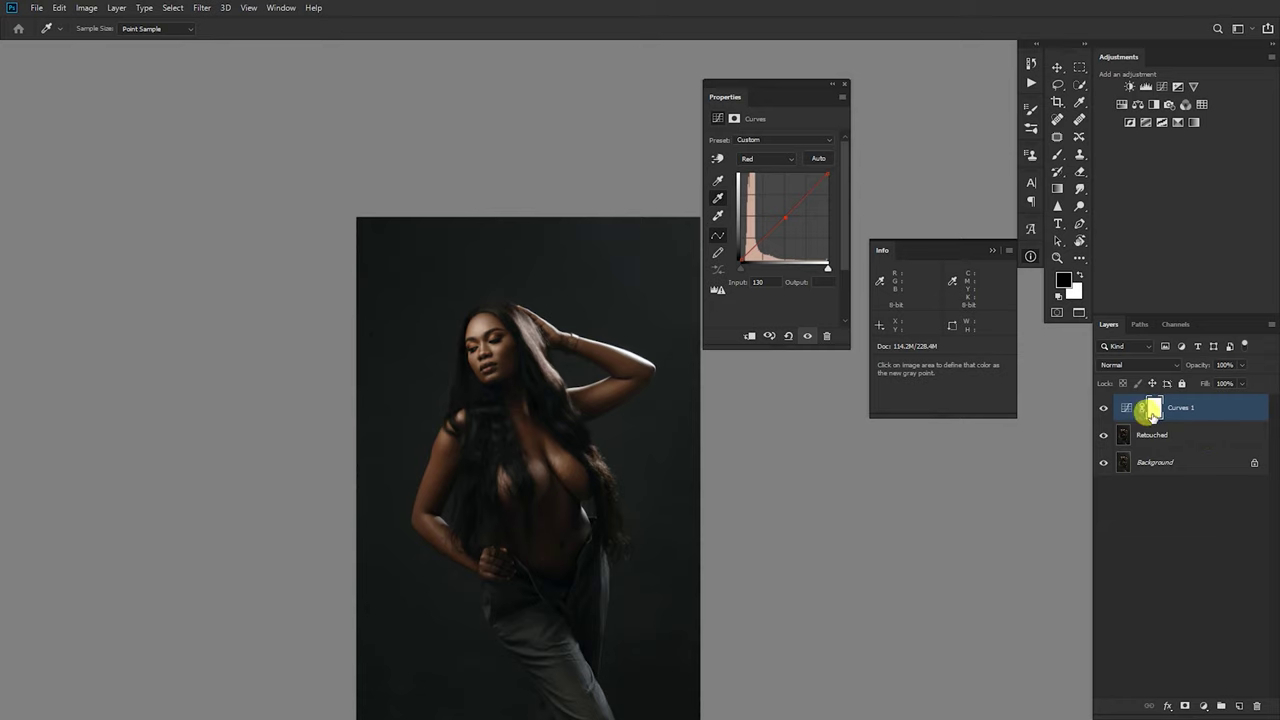
left_click_drag(499, 394, 471, 334)
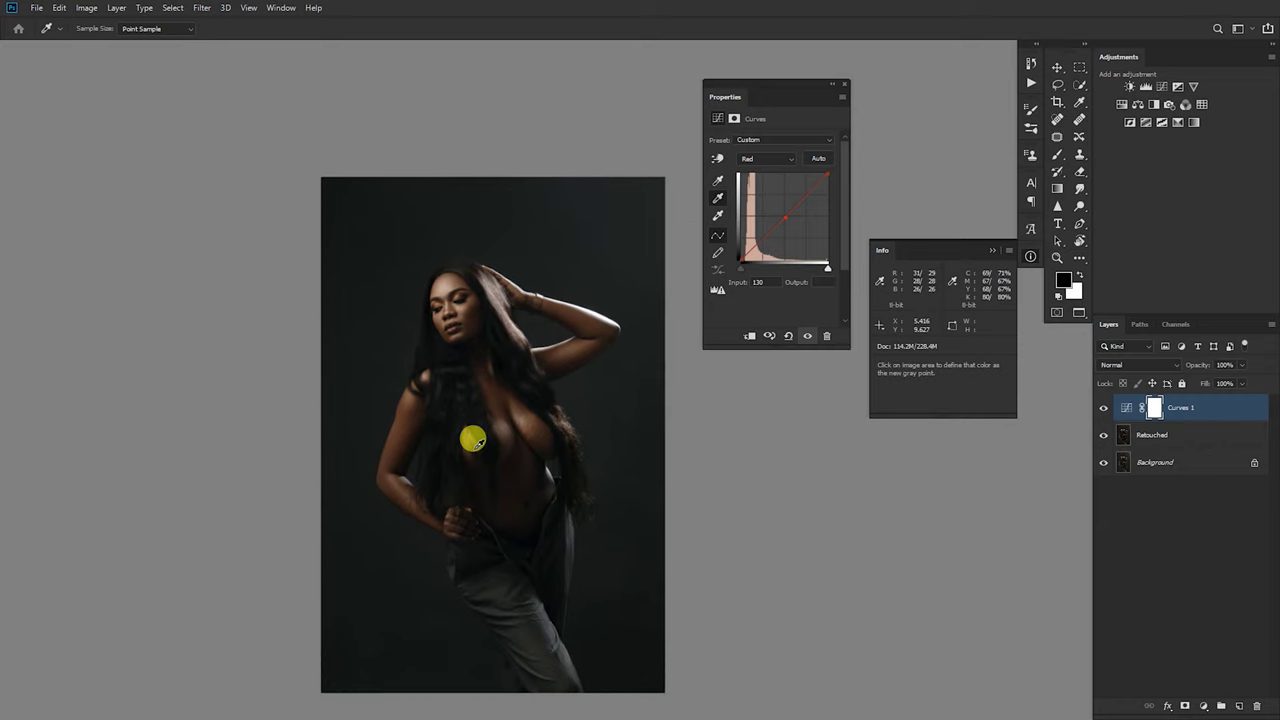
Switch to the Competition_1.tif document and show it in full-screen view
key("f")
key("f")
key("f")
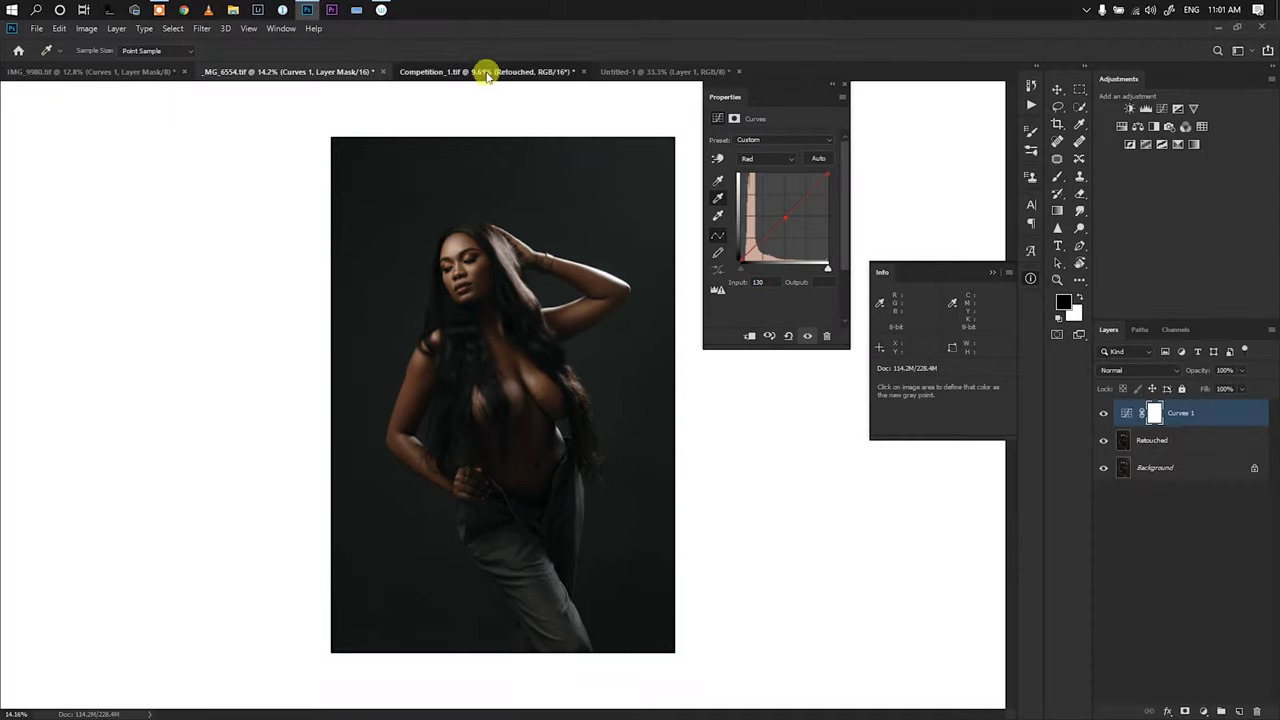
left_click(486, 70)
key("f")
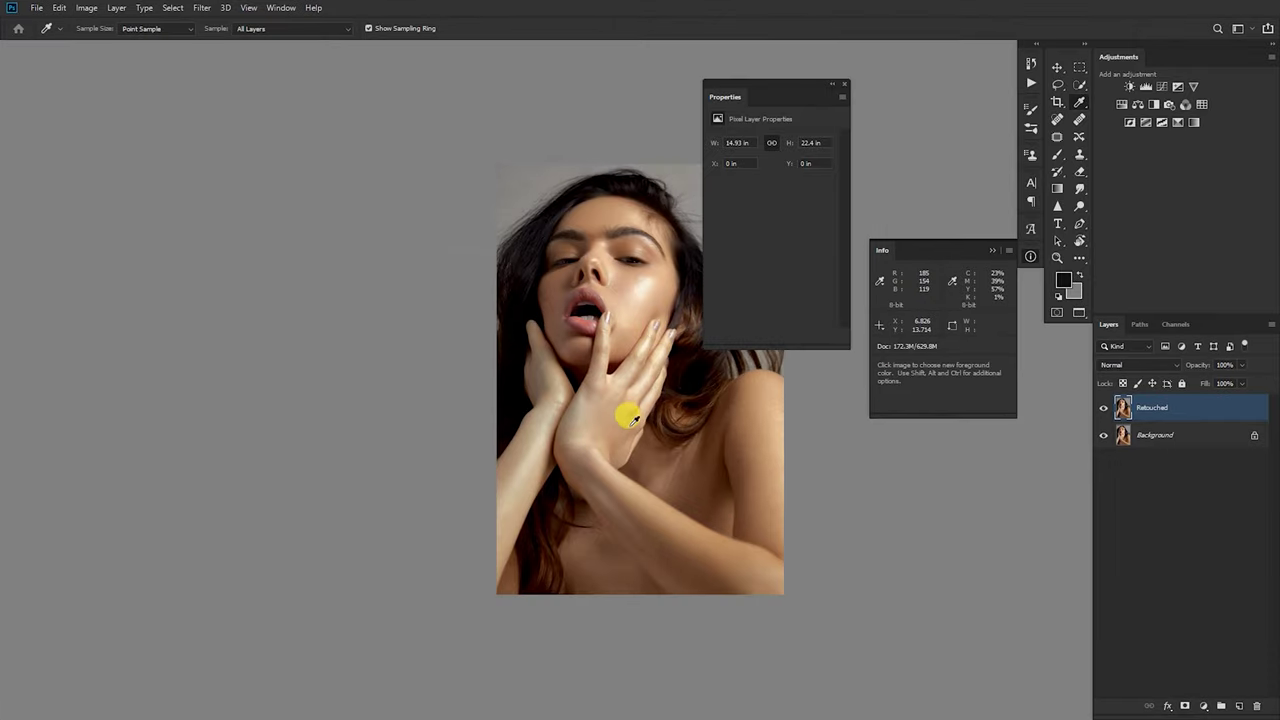
Inspect the portrait of the woman and compare it with and without the Retouched layer
scroll(640, 338, "up", 3)
scroll(537, 350, "down", 3)
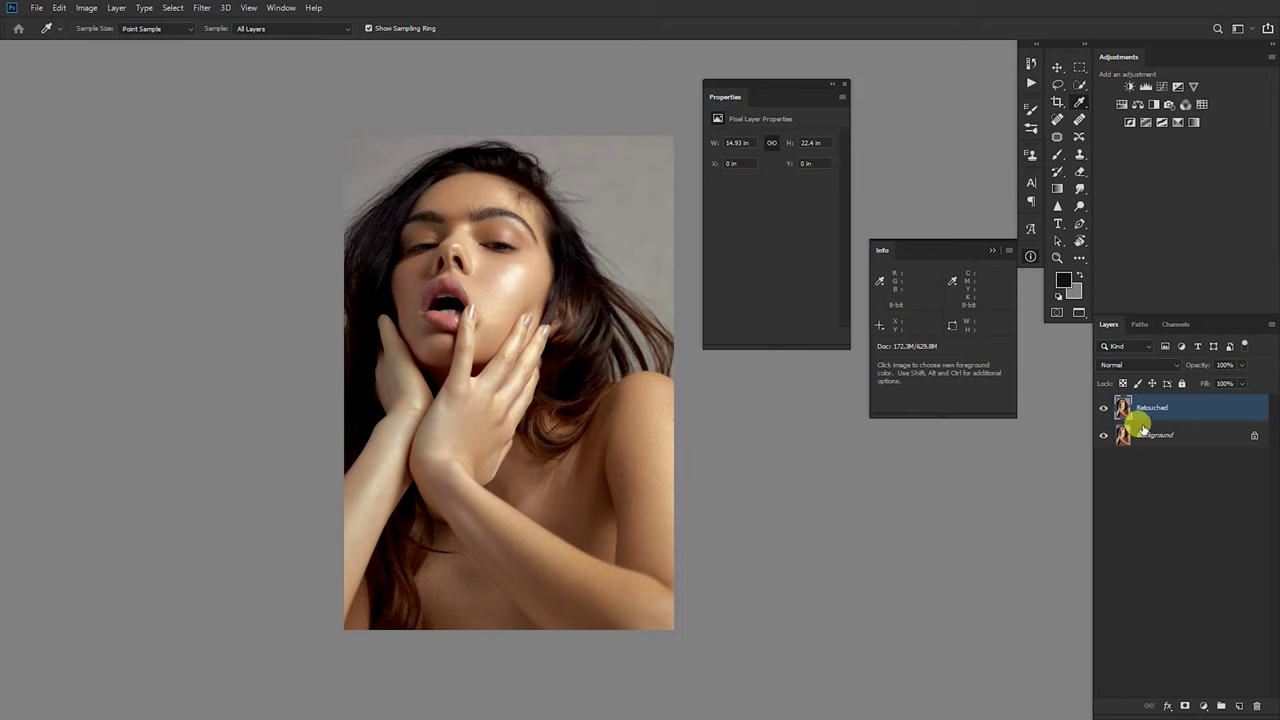
left_click(1104, 409)
left_click(1103, 409)
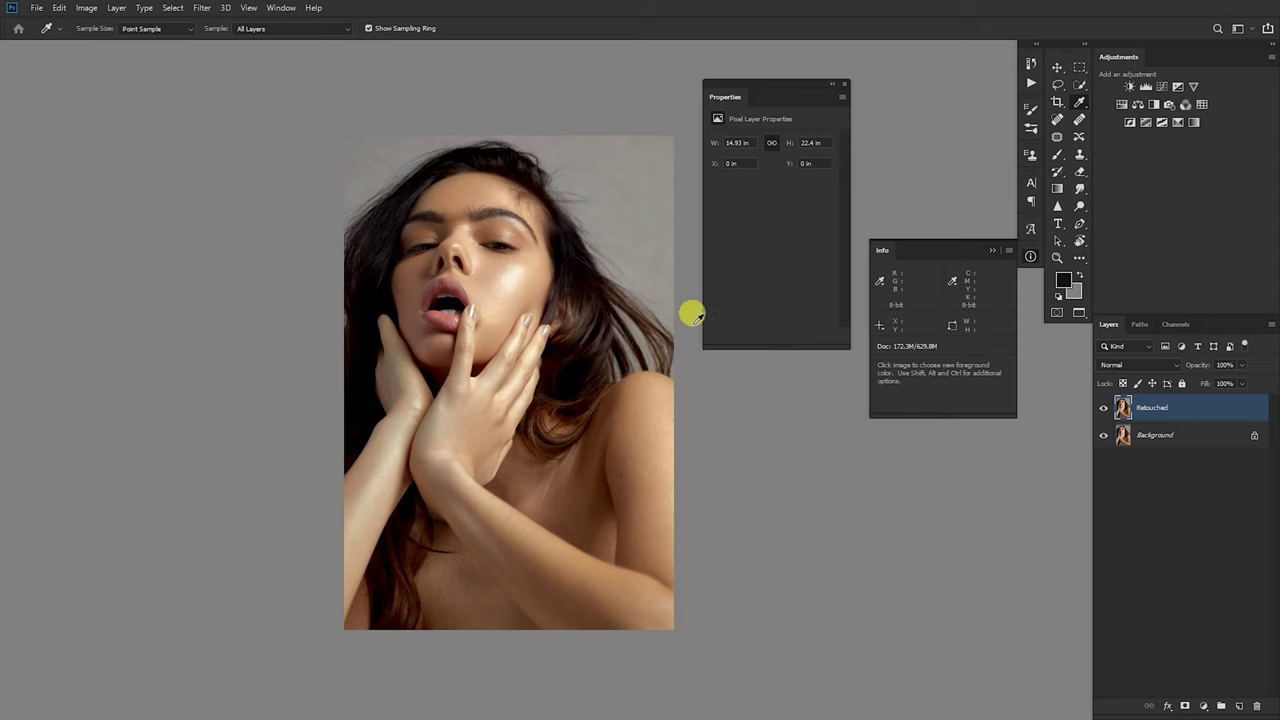
Run the Color Correction action and place a color sampler on a black mid-gray pixel in the backdrop near the photo's upper-left corner
left_click(1031, 83)
left_click(910, 175)
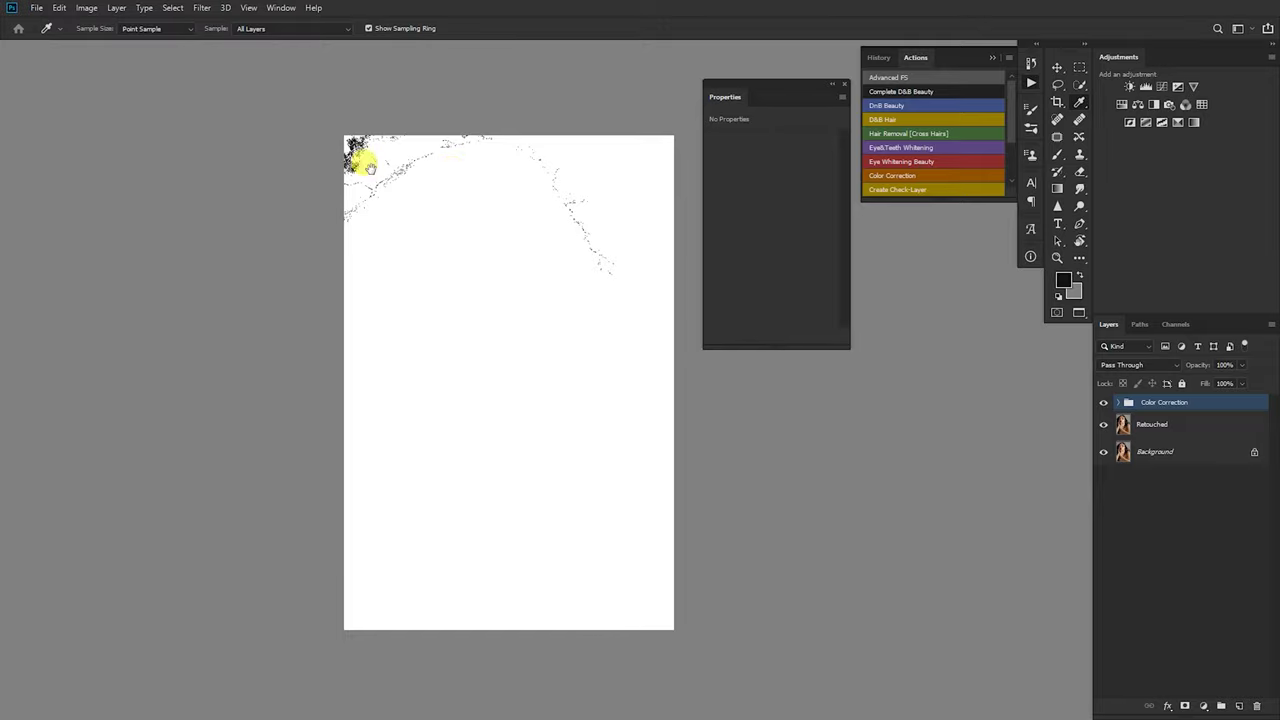
scroll(545, 163, "up", 5)
scroll(545, 163, "up", 8)
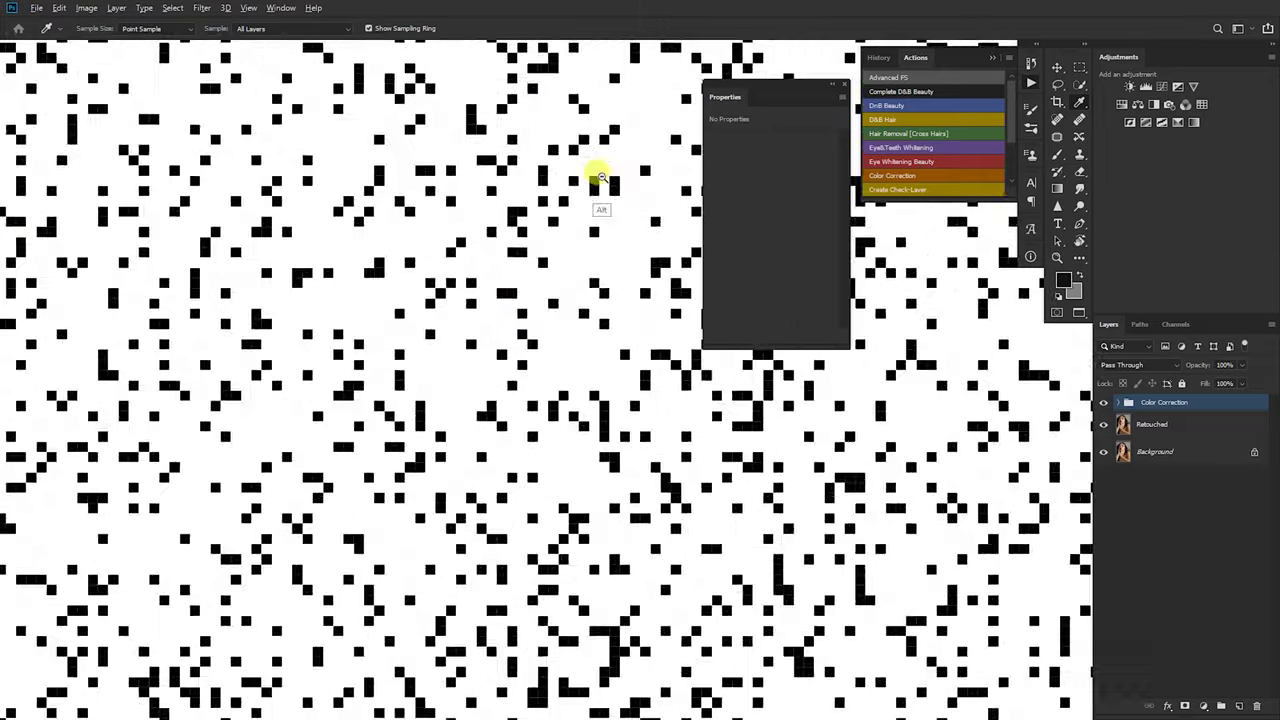
scroll(586, 206, "down", 3)
scroll(549, 257, "up", 4)
key("shift")
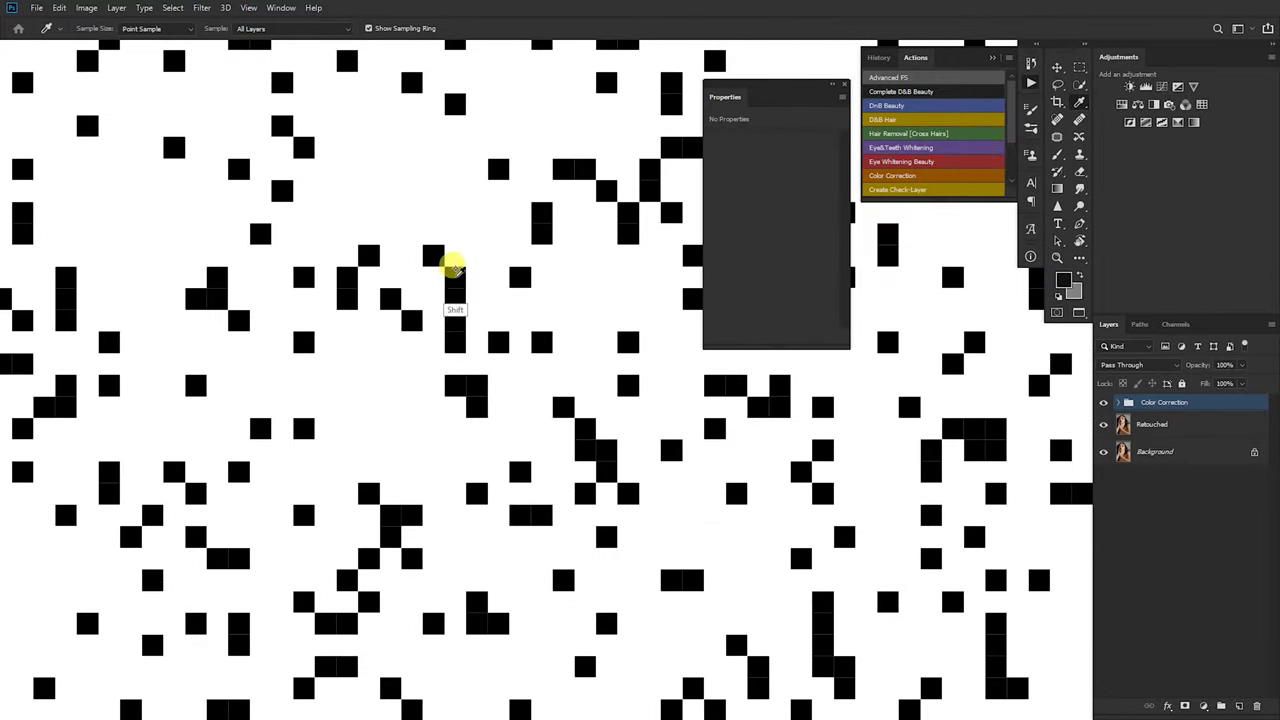
left_click(455, 275, "shift")
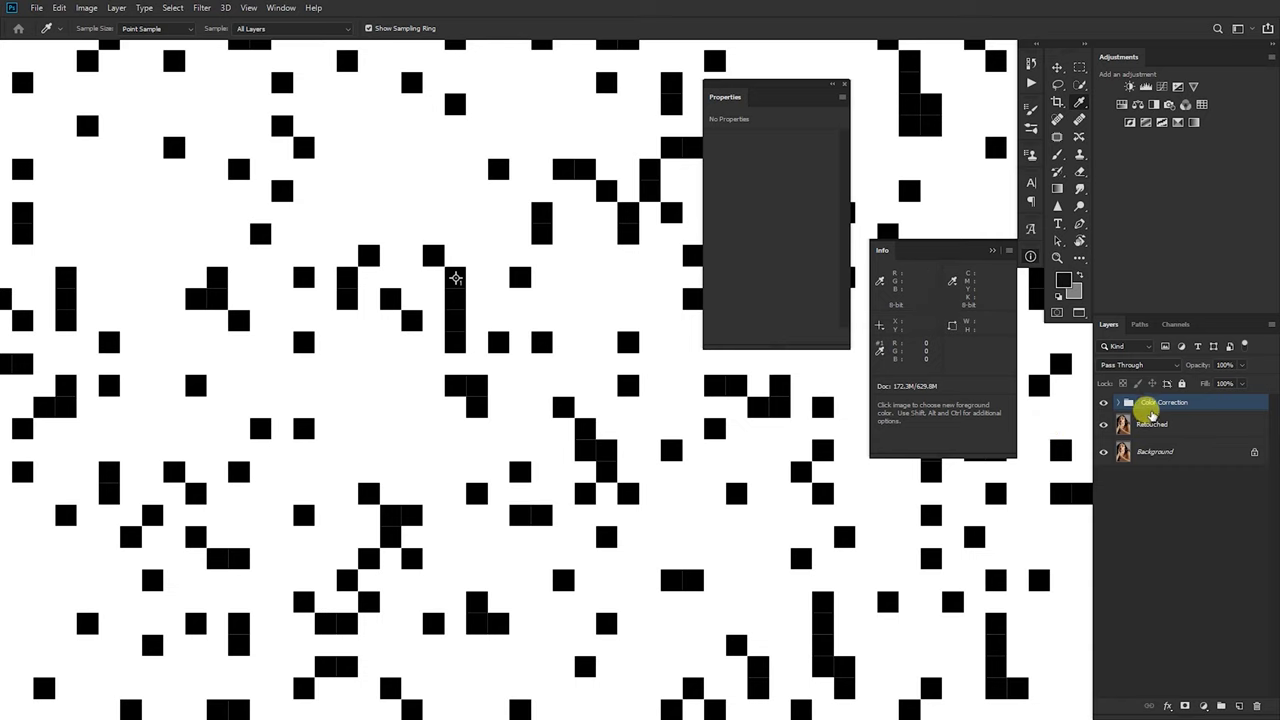
Delete the Color Correction group and add a Curves adjustment above Retouched with its gray point set on the sampled pixel
key("Delete")
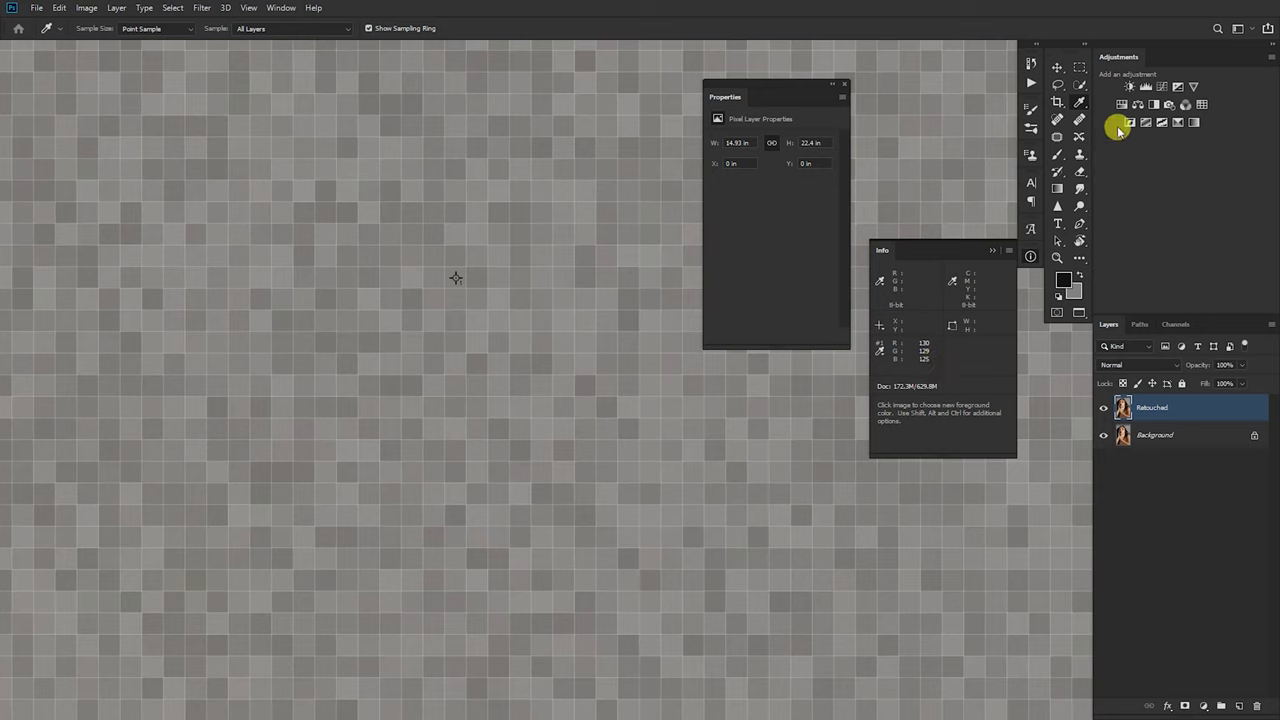
left_click(1164, 87)
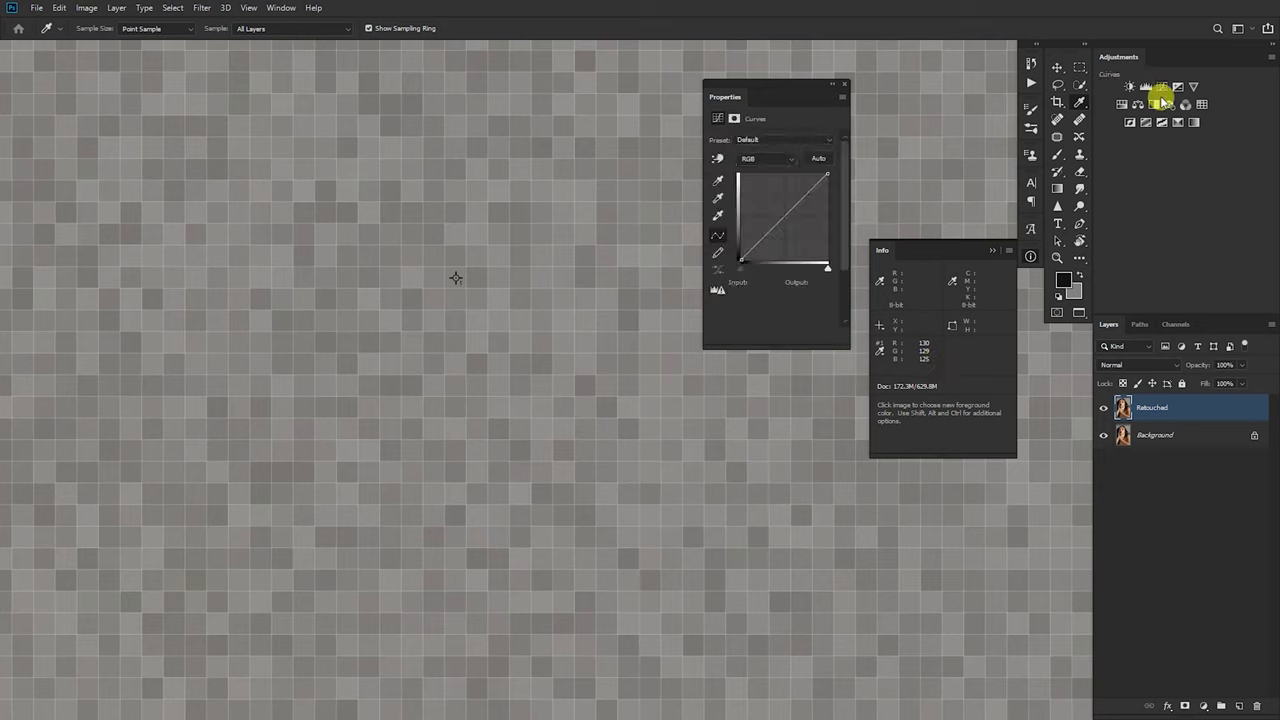
left_click(718, 197)
left_click(456, 277)
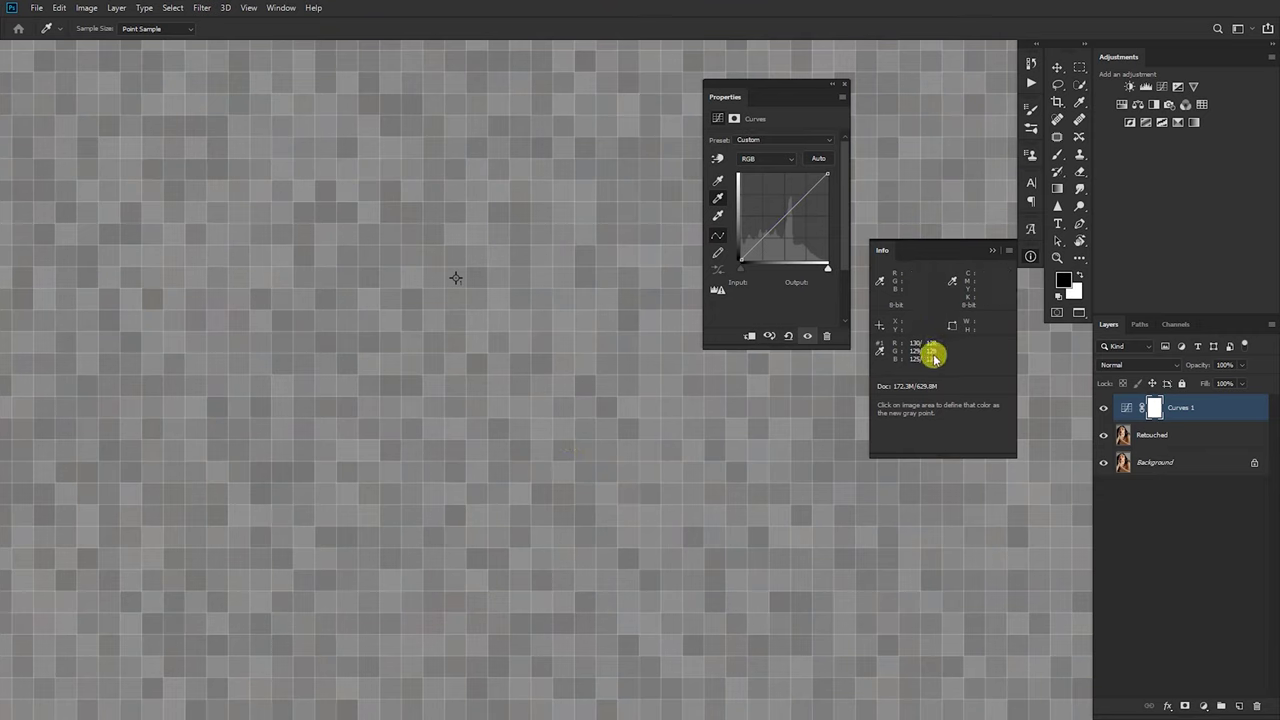
Examine the whole photo with the Curves 1 adjustment switched off and on to judge the color cast removal
scroll(560, 500, "down", 6)
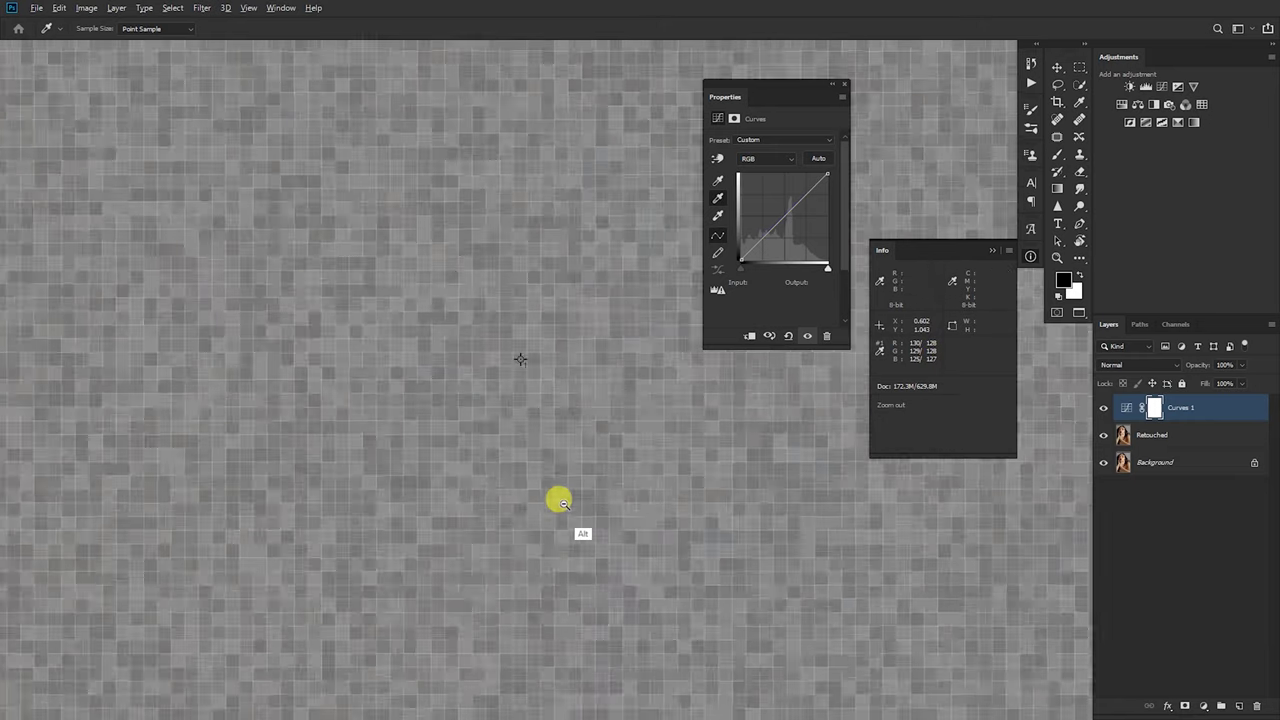
scroll(616, 527, "down", 5)
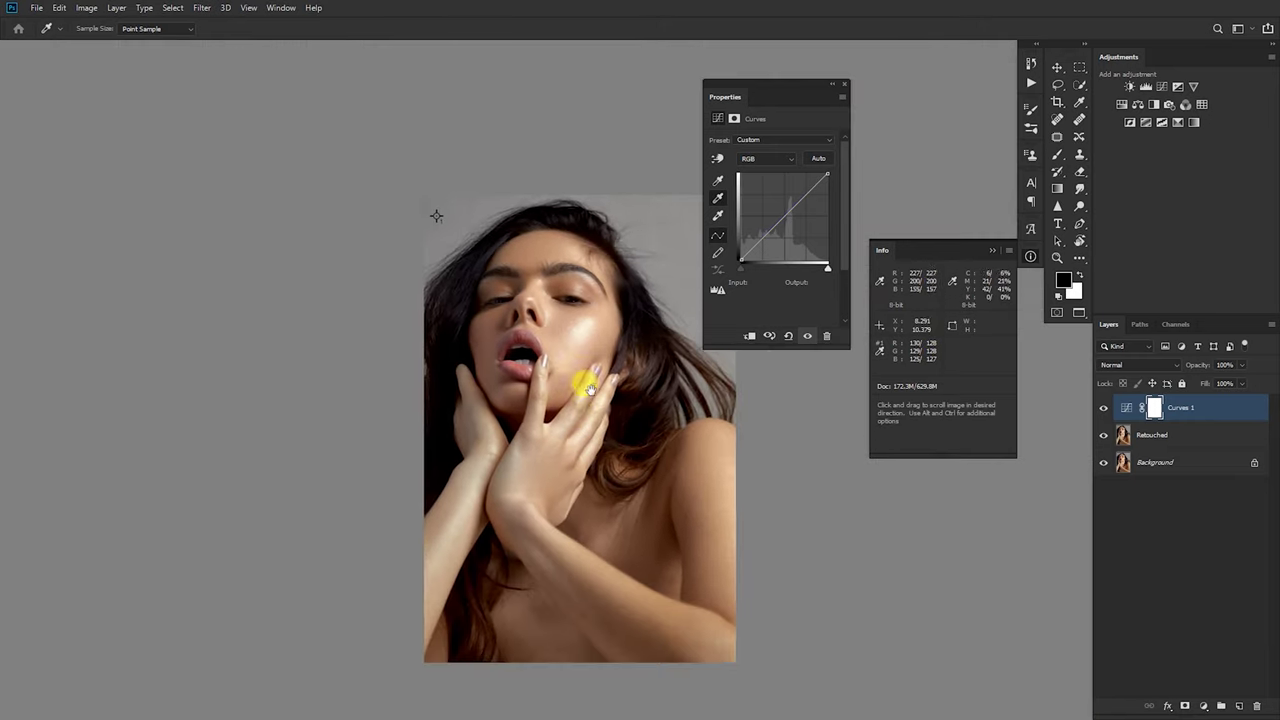
left_click_drag(590, 388, 549, 374)
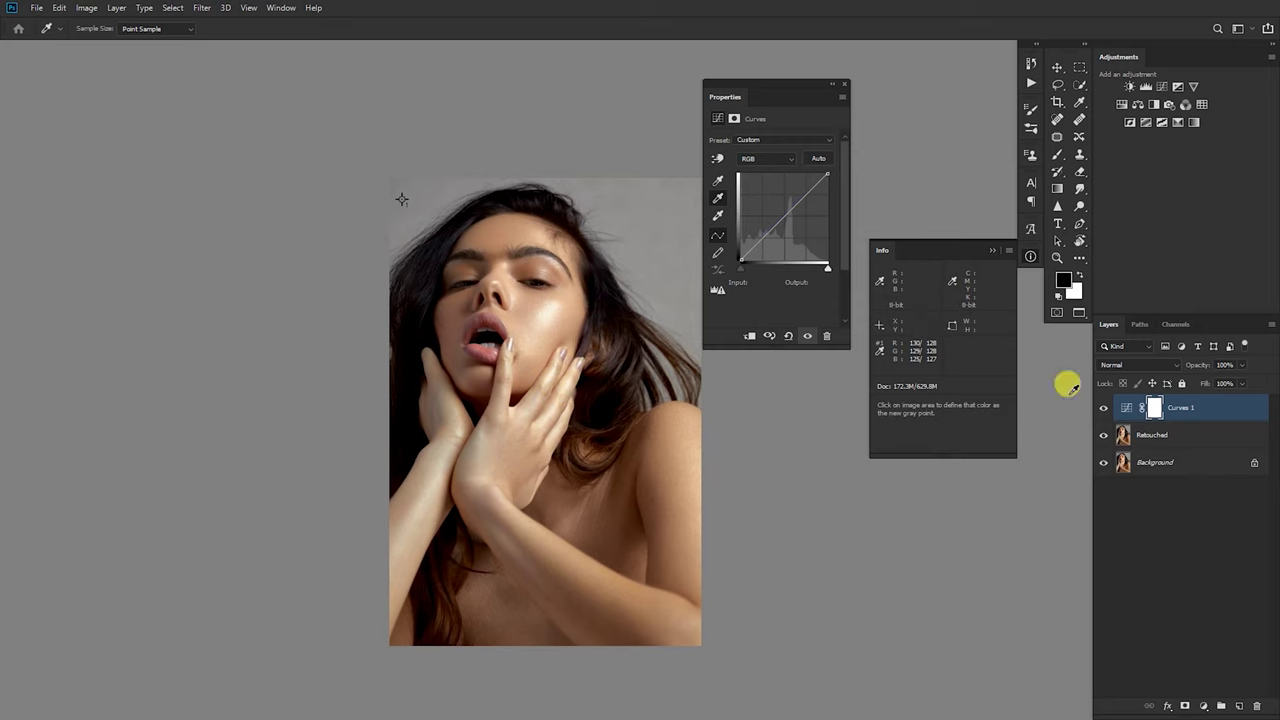
left_click(1103, 408)
left_click(1103, 408)
left_click(1103, 408)
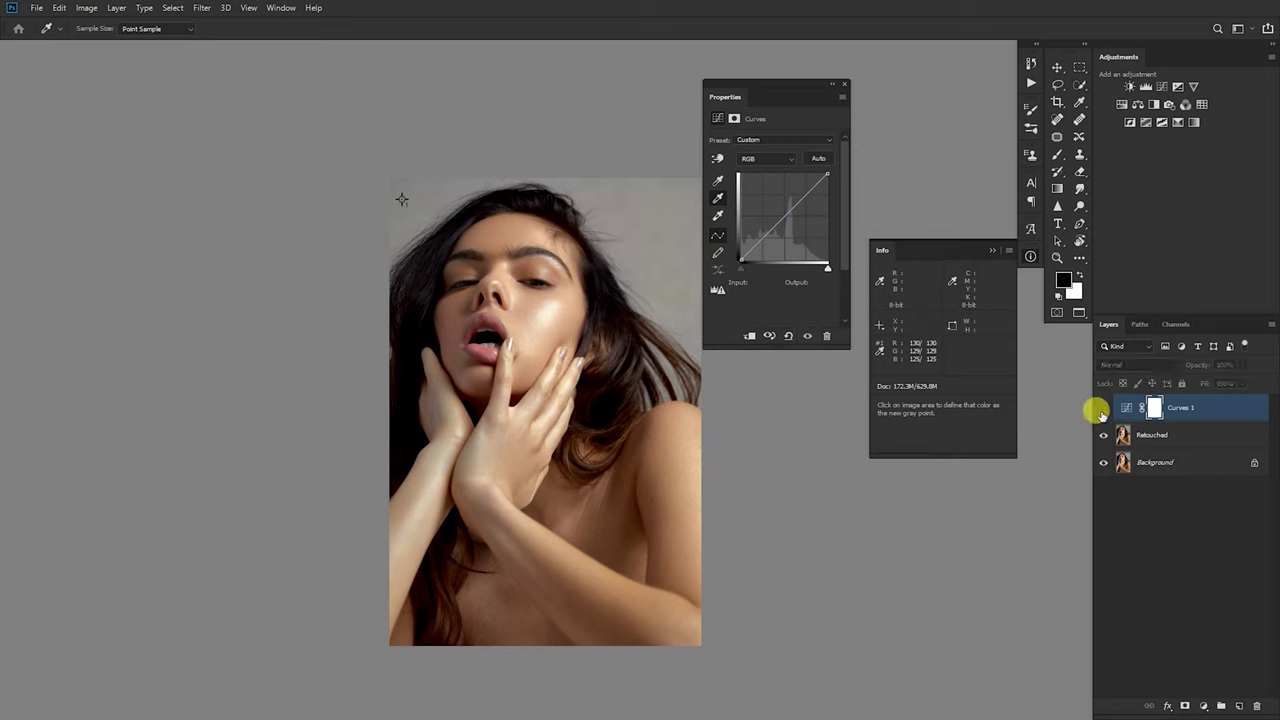
left_click(1103, 408)
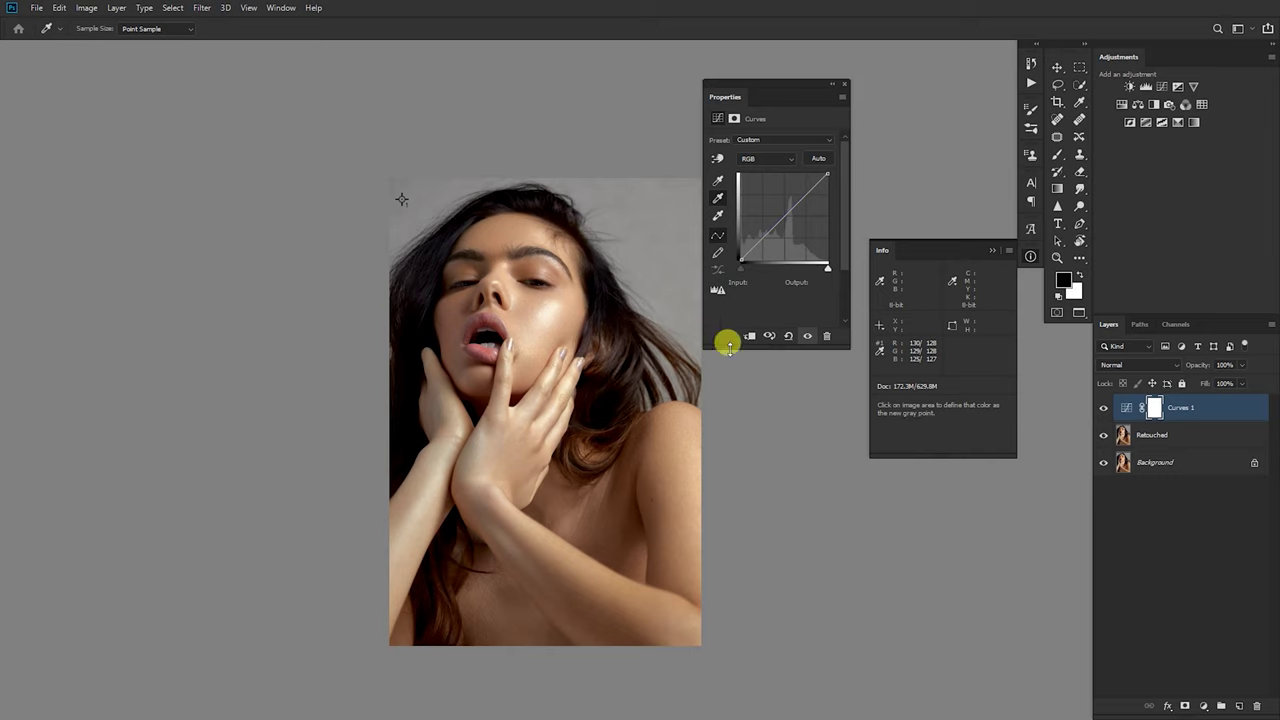
Recheck the photo with and without Curves 1 and reduce that layer's opacity to 49%
left_click(1103, 408)
left_click(1103, 409)
left_click_drag(1243, 365, 1211, 383)
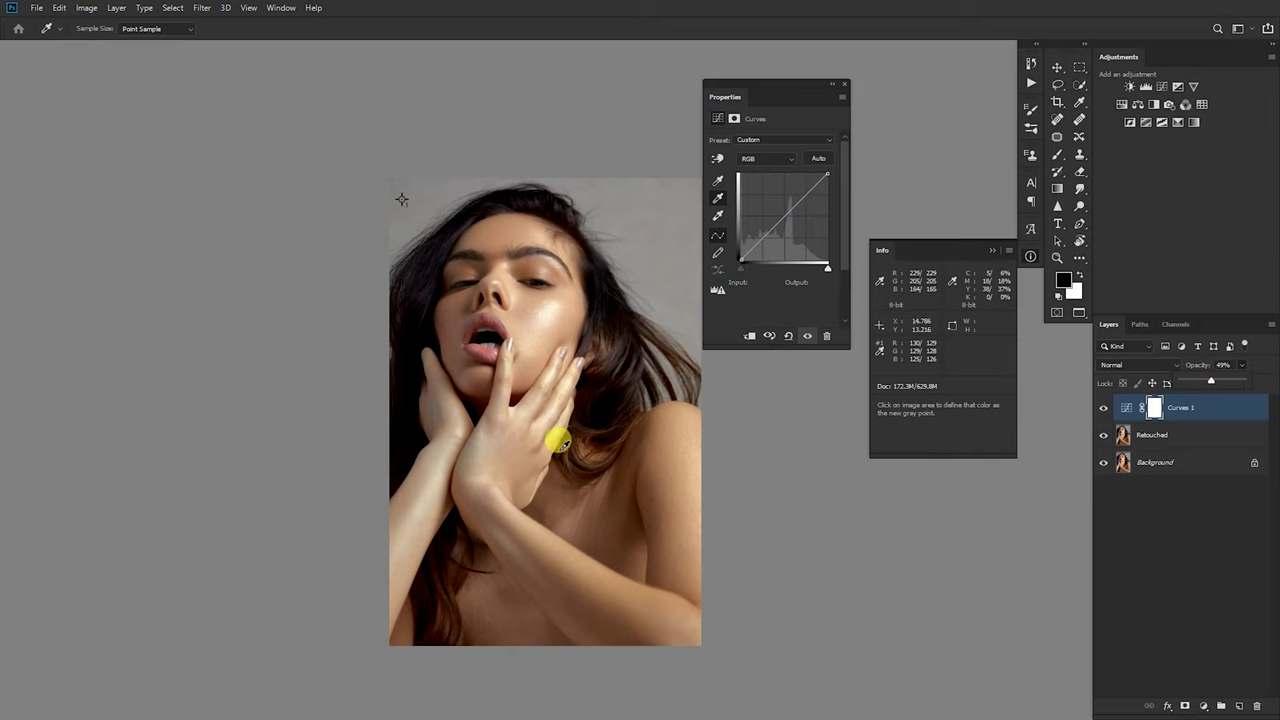